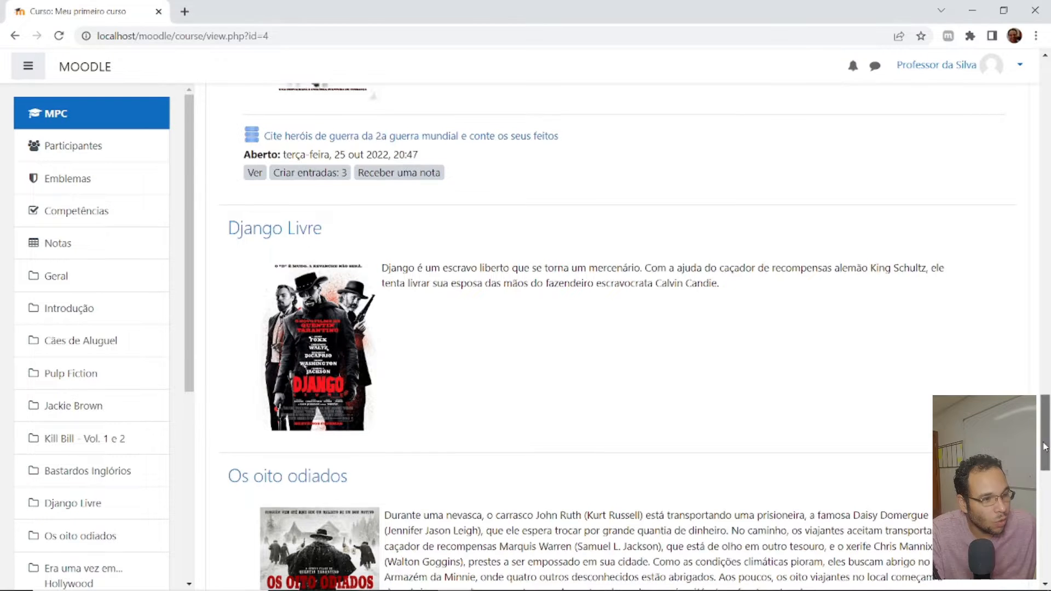
- Turn on editing for the course and start a new Questionário activity in the Django Livre section
drag(1036, 453, 1036, 118)
click(975, 168)
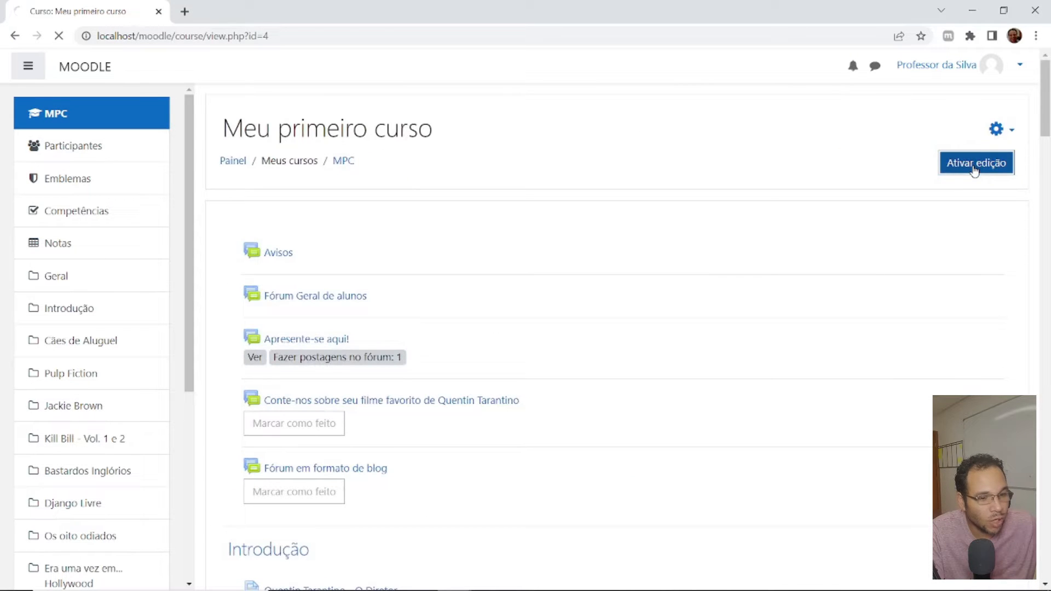
scroll(492, 332, down, 20)
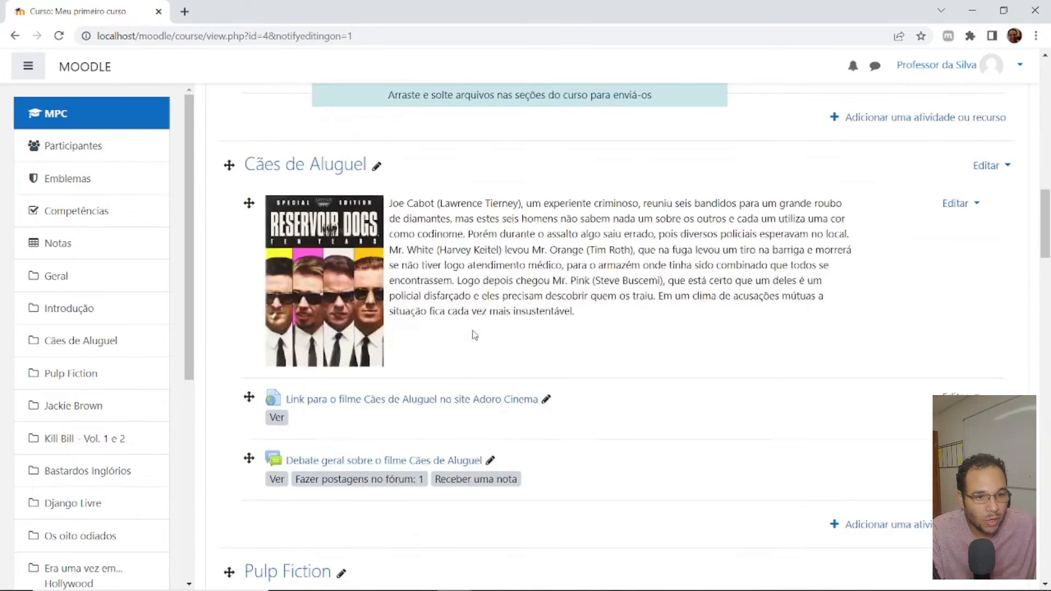
scroll(472, 336, down, 15)
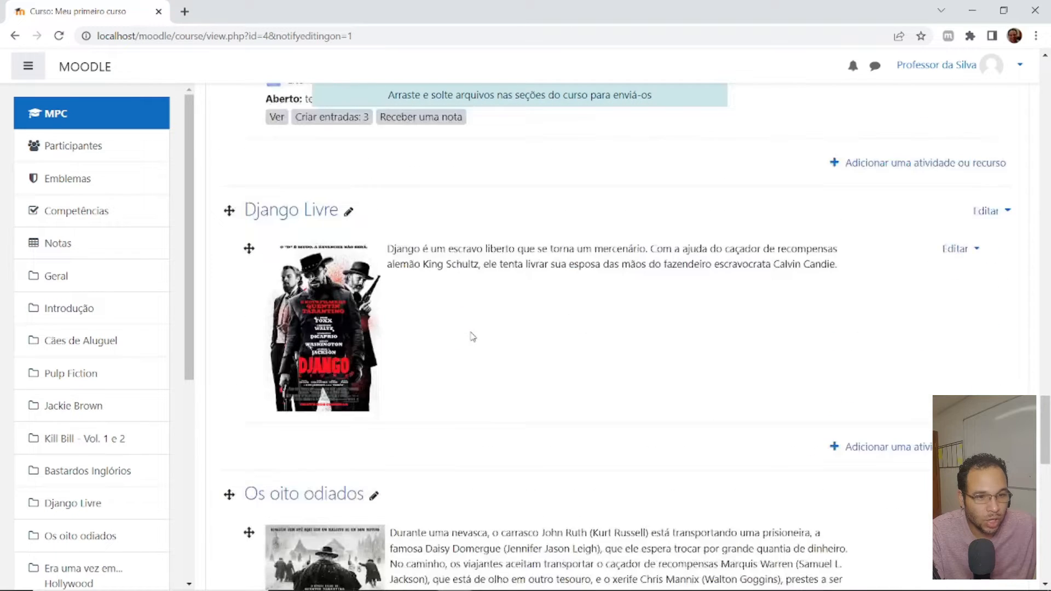
click(893, 381)
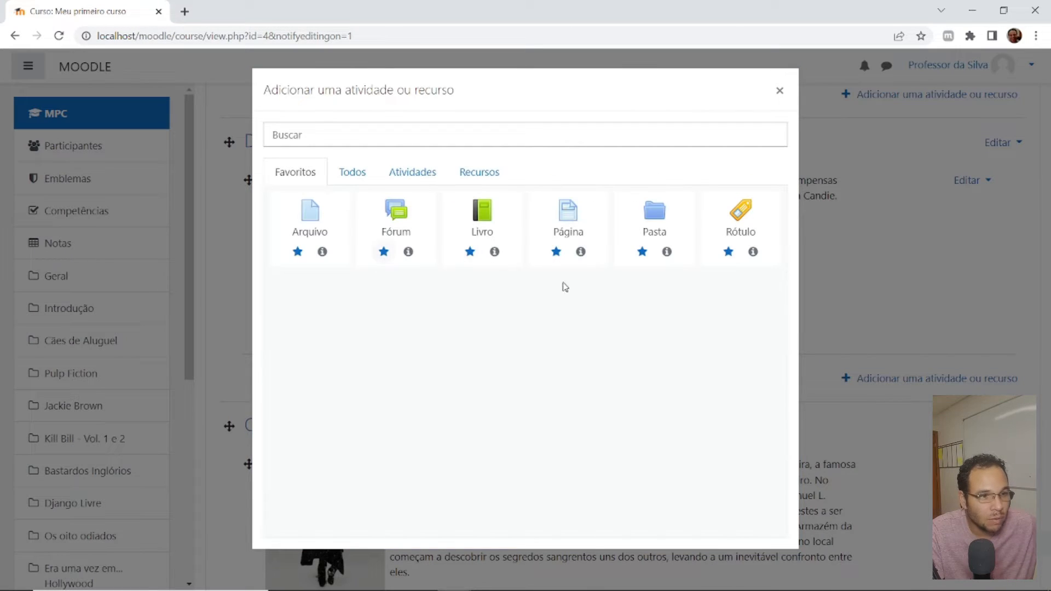
click(412, 176)
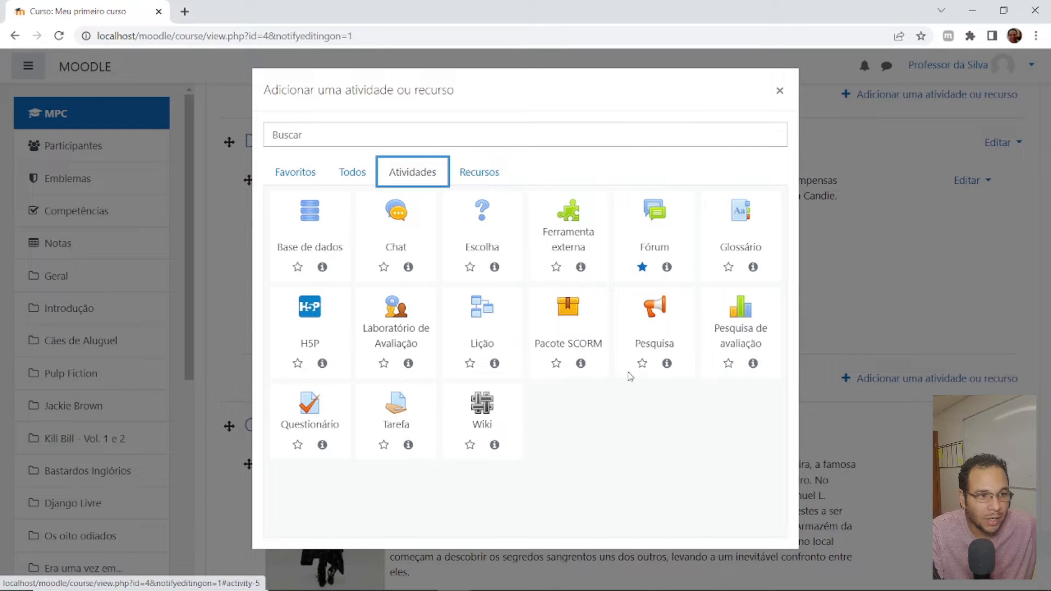
click(292, 427)
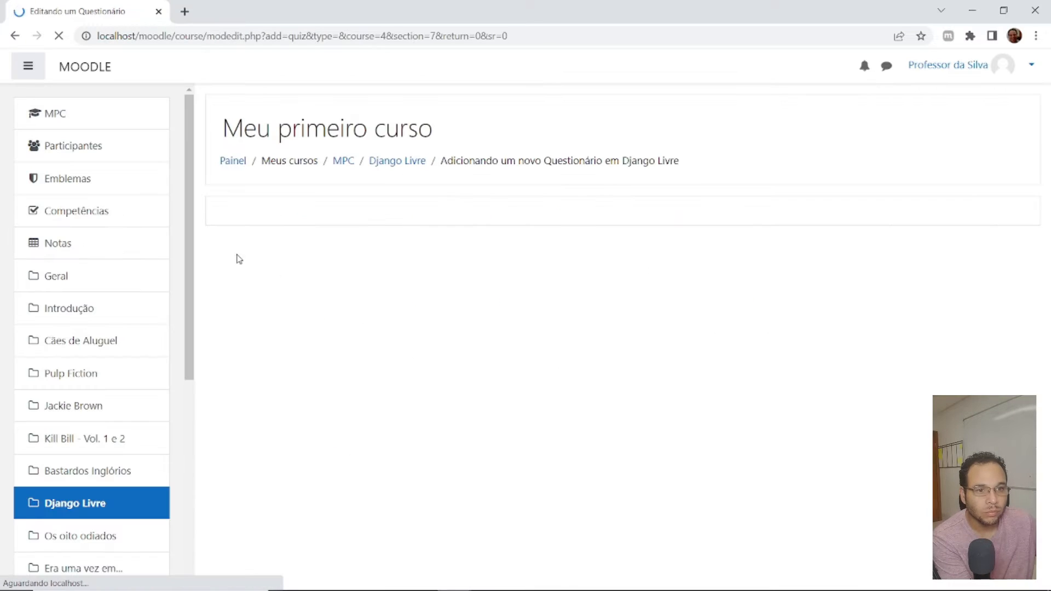
- Name the quiz "Questionário do Django"
click(496, 301)
text(Questionário)
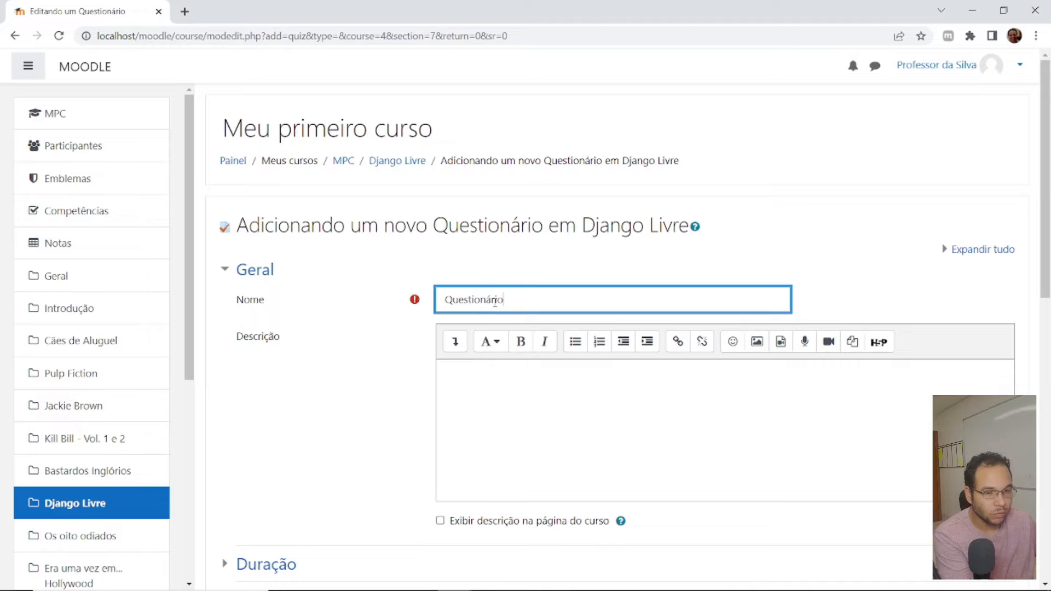
text( do Dj)
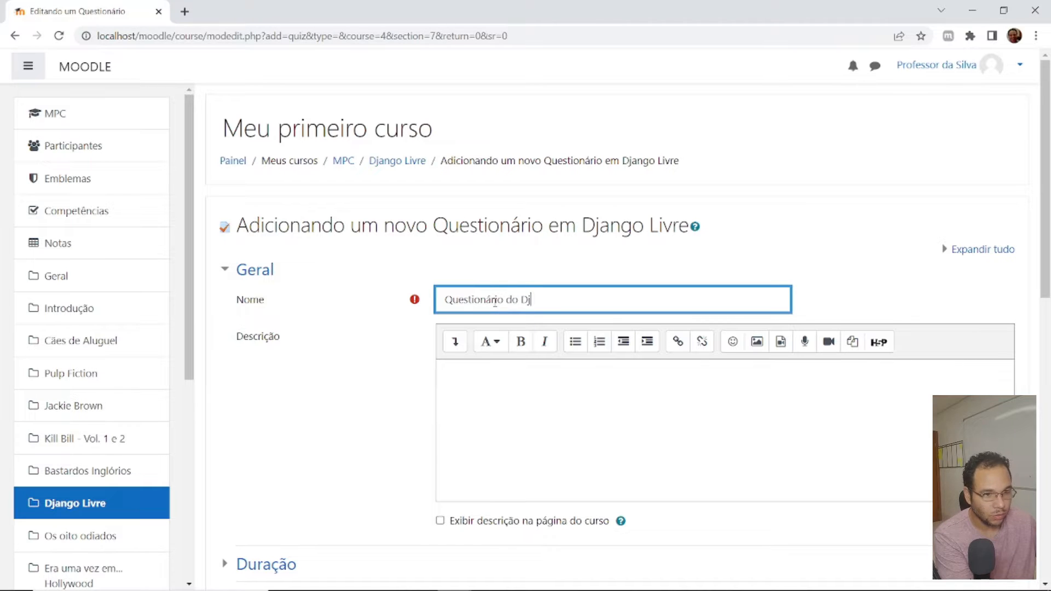
text(ango)
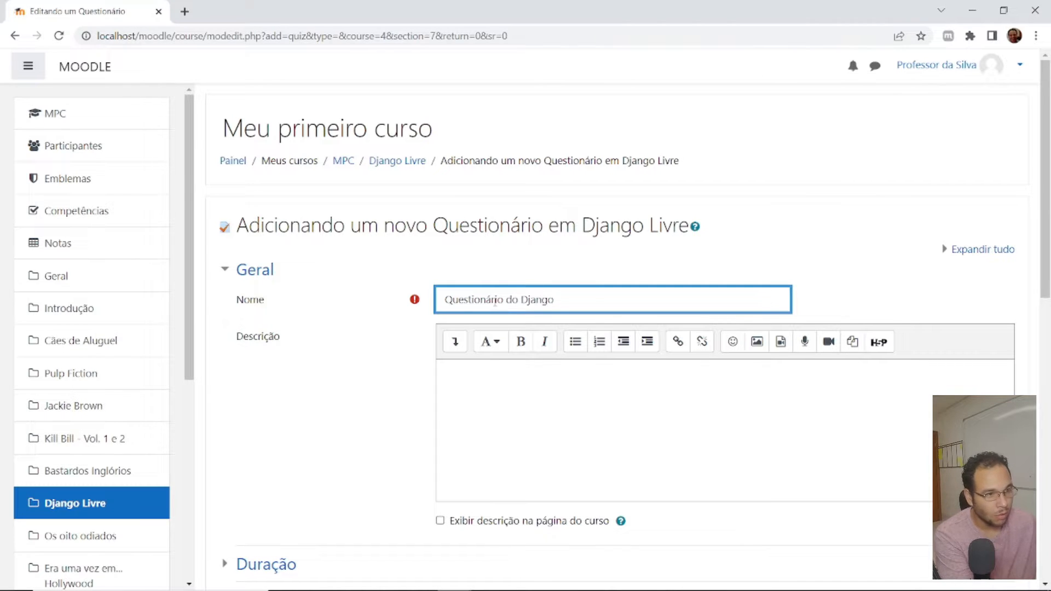
- Expand all quiz settings, set the passing grade to 5 and limit the allowed attempts to 1
click(979, 250)
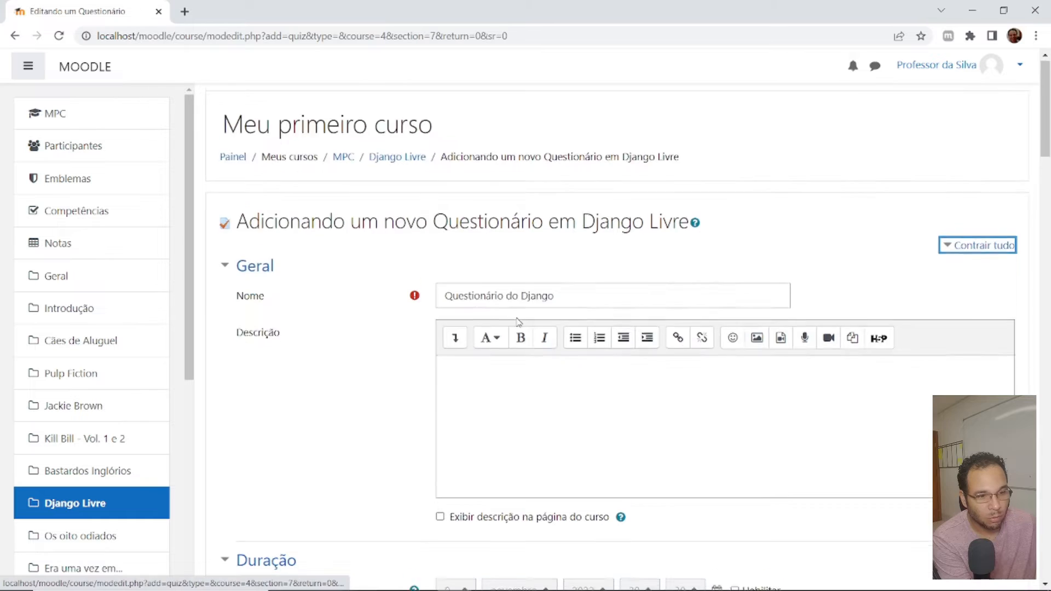
scroll(518, 322, down, 5)
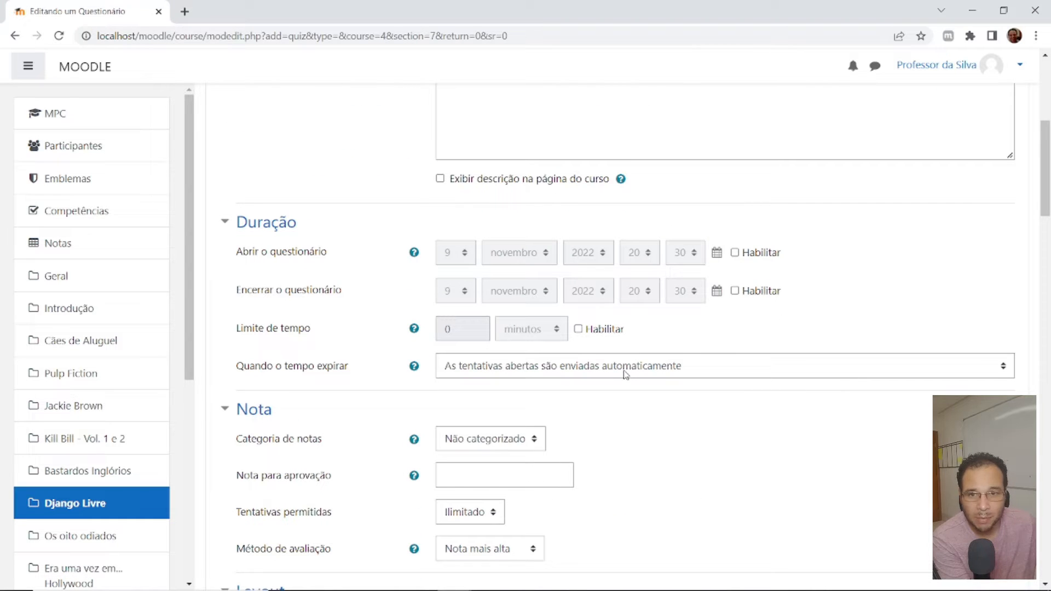
scroll(688, 366, down, 4)
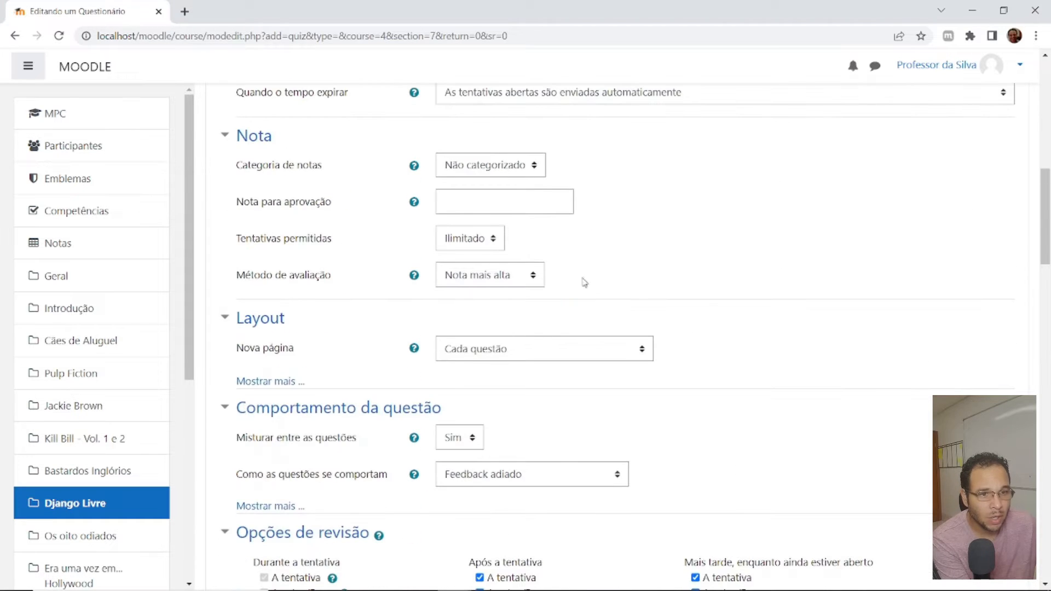
click(456, 199)
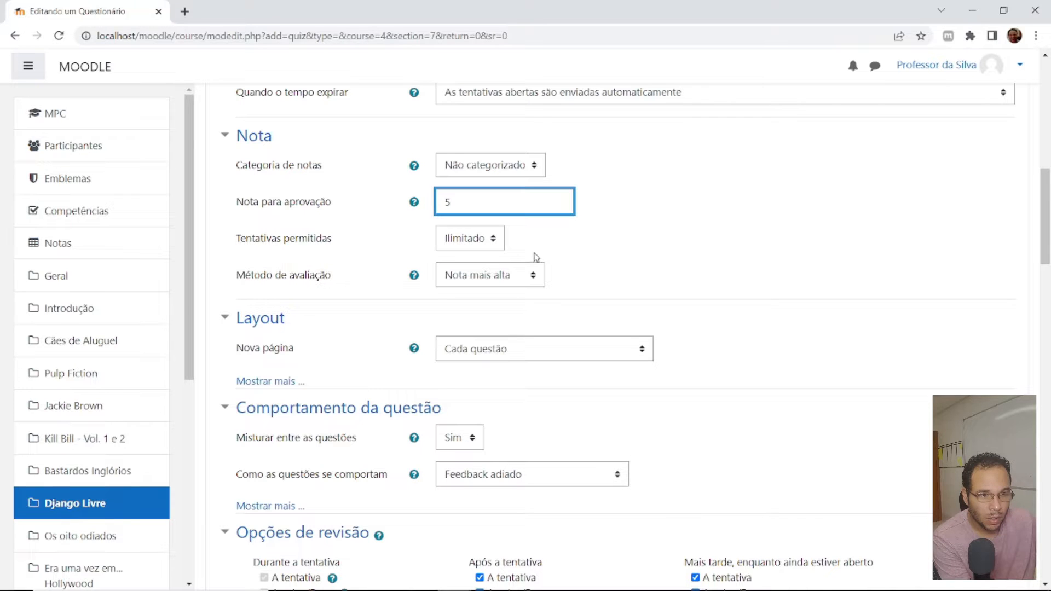
click(464, 242)
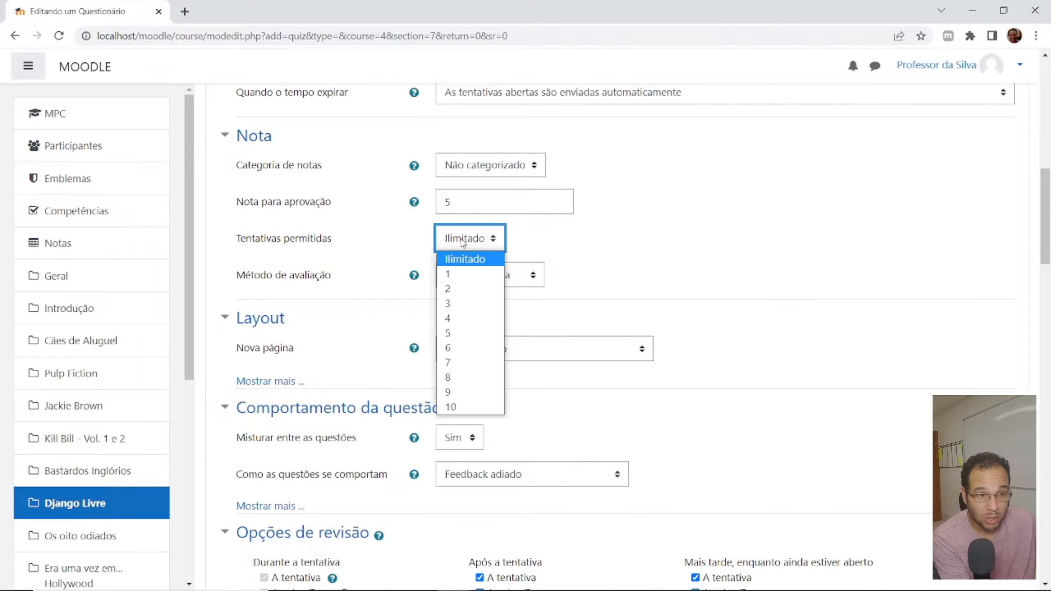
click(468, 273)
click(797, 285)
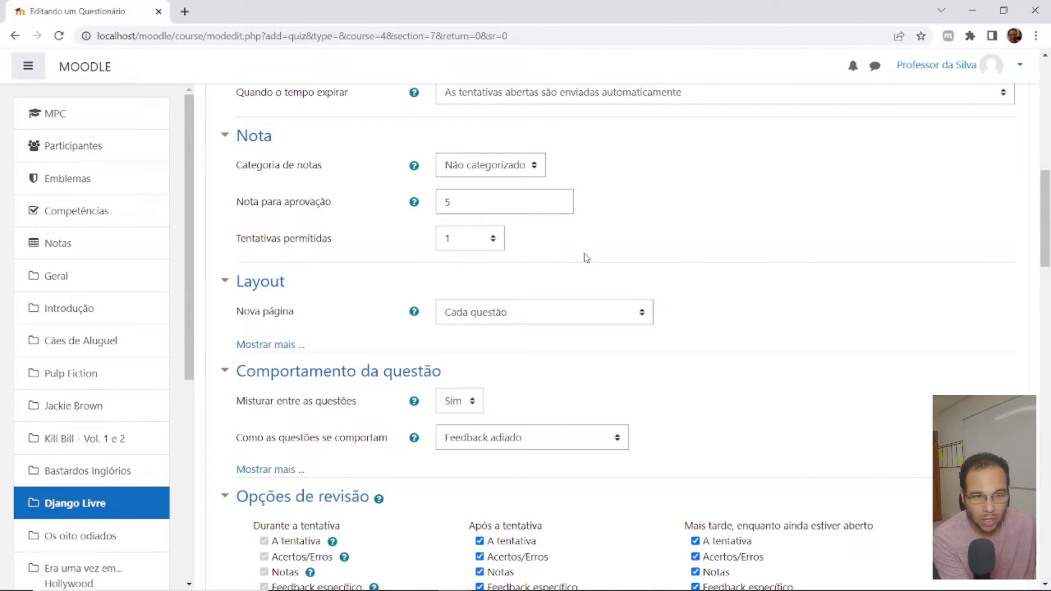
- Set the quiz layout to start a new page every 2 questions
click(513, 315)
click(517, 45)
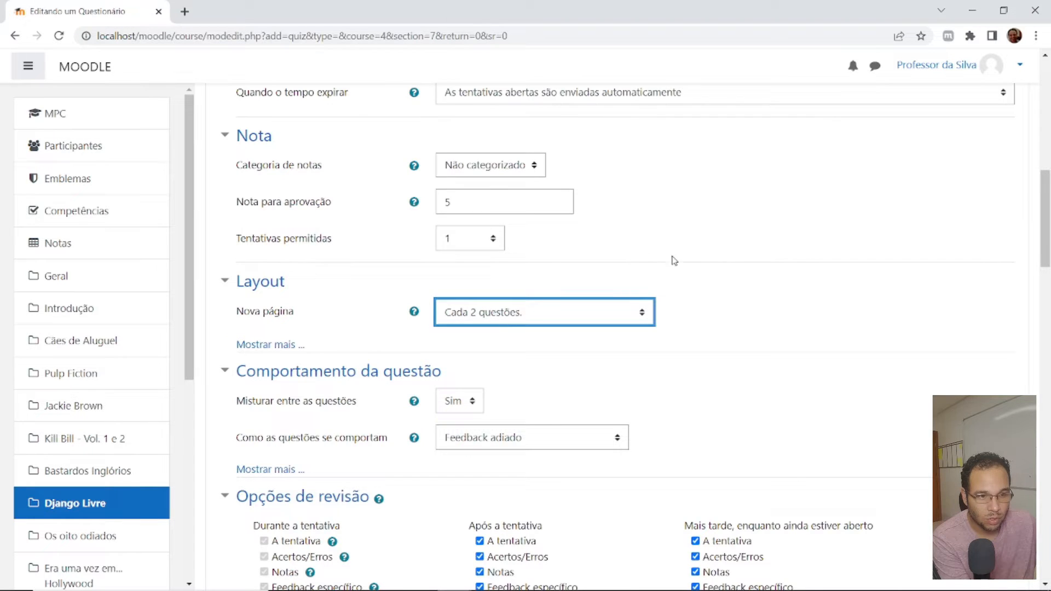
scroll(673, 258, down, 2)
click(506, 181)
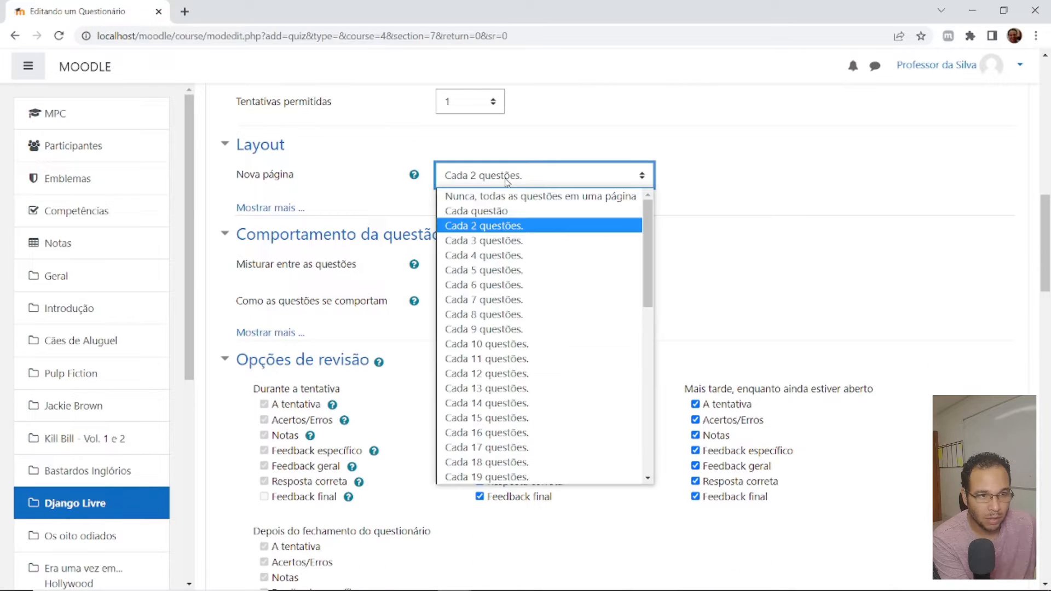
click(817, 188)
- Check the remaining quiz settings down to the competencies and save the quiz, displaying its page
scroll(790, 244, down, 7)
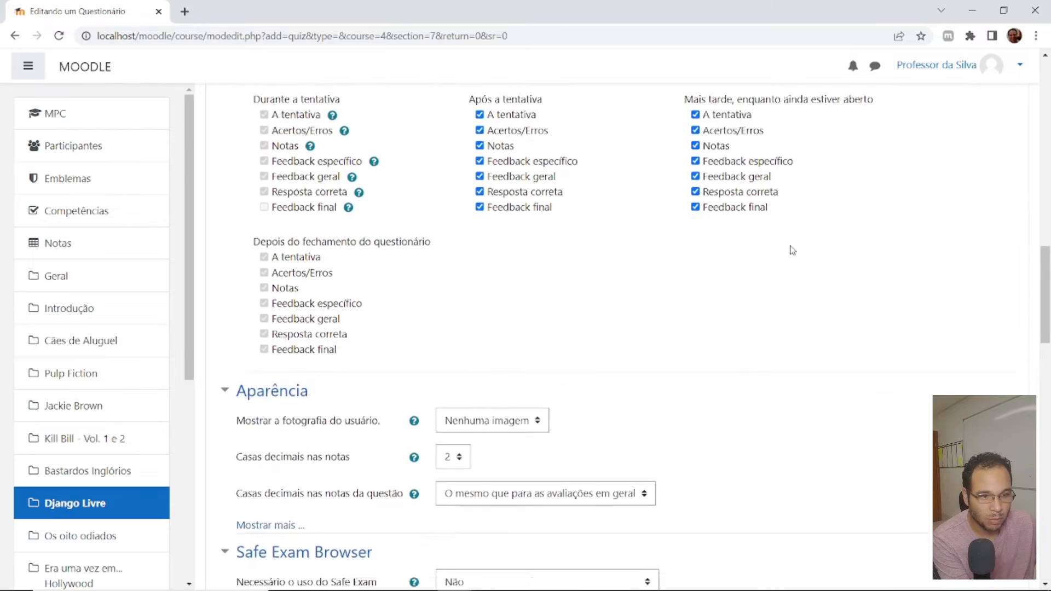
scroll(676, 249, up, 10)
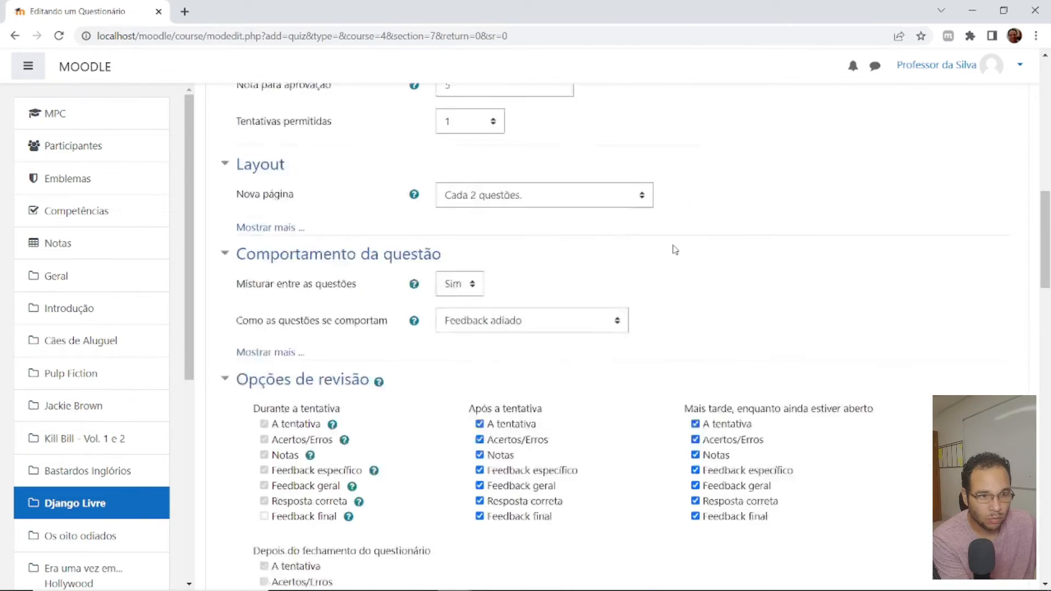
scroll(674, 250, up, 4)
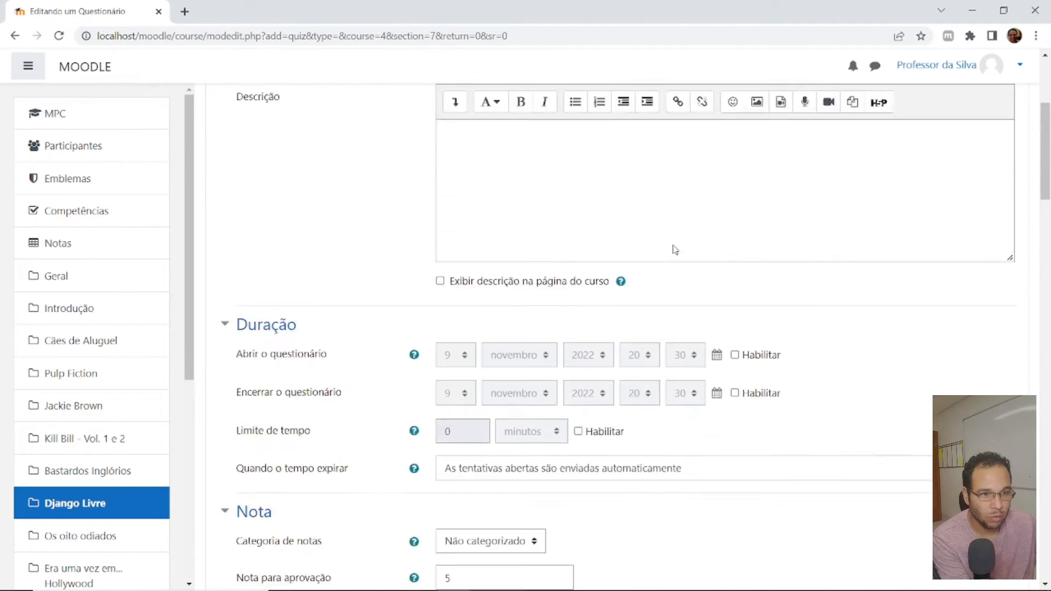
scroll(674, 250, down, 12)
scroll(675, 250, down, 15)
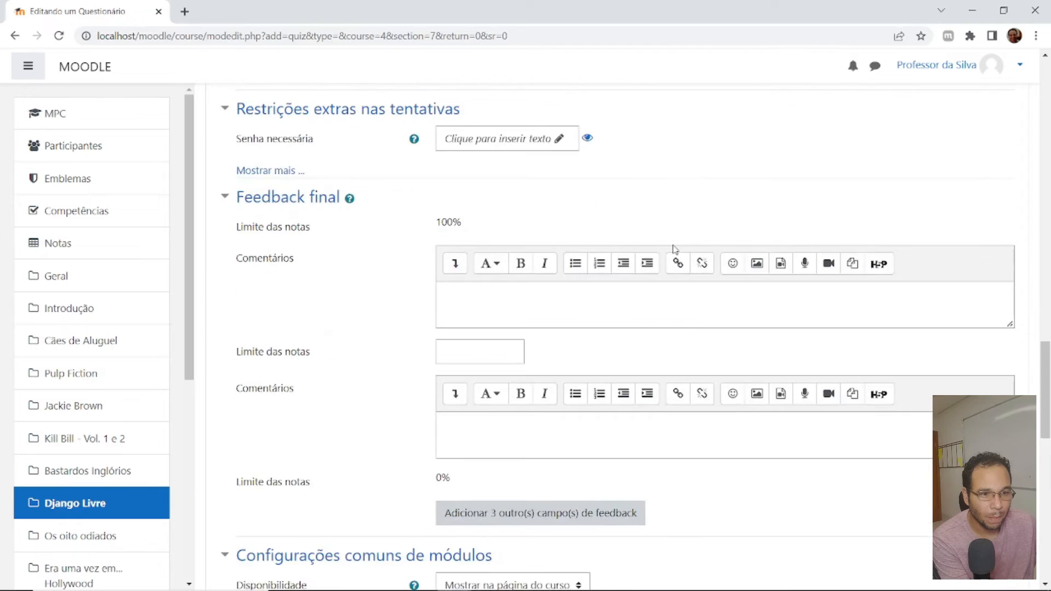
scroll(675, 249, up, 3)
scroll(675, 250, down, 7)
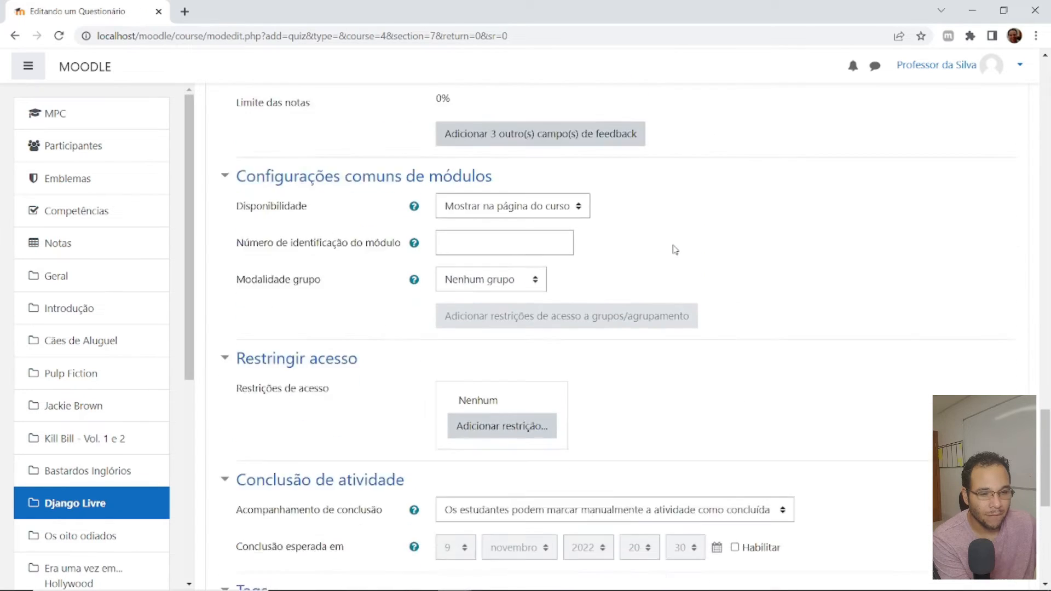
scroll(675, 250, up, 2)
scroll(669, 356, down, 1)
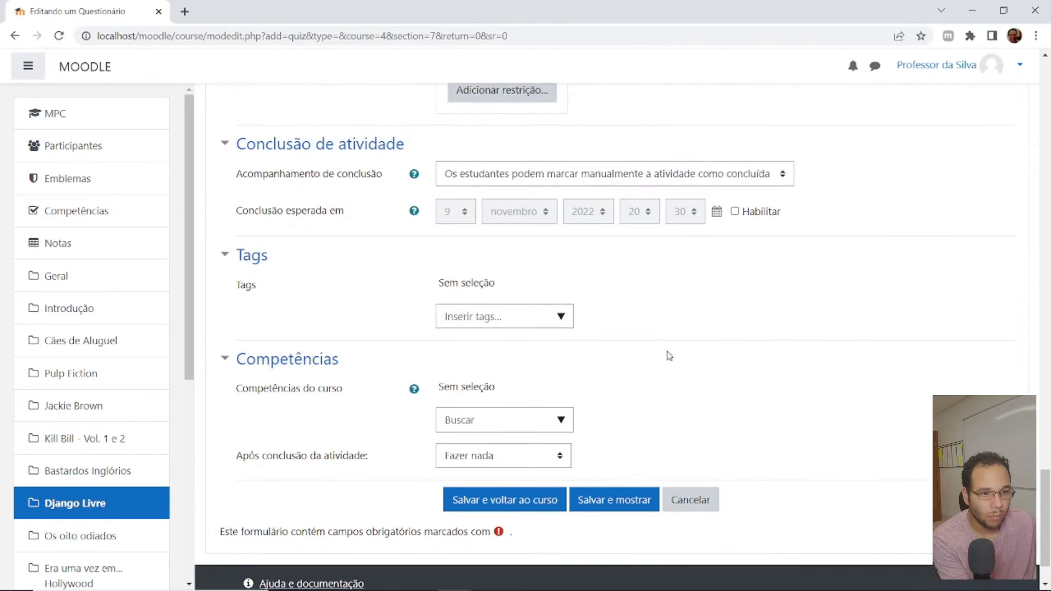
click(616, 501)
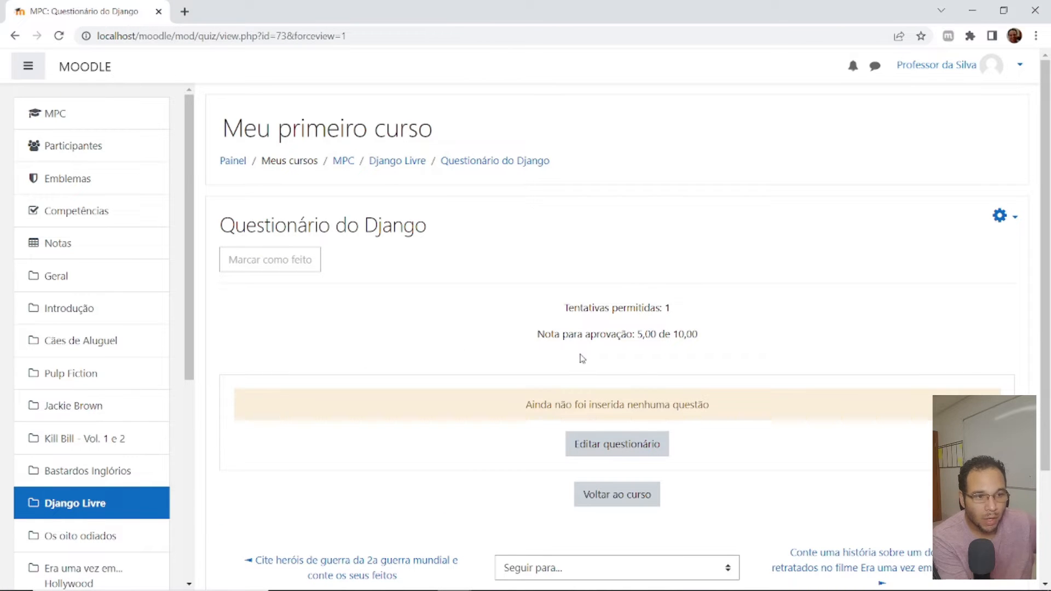
- Examine the question types offered for a new question in the quiz, without adding one
click(614, 442)
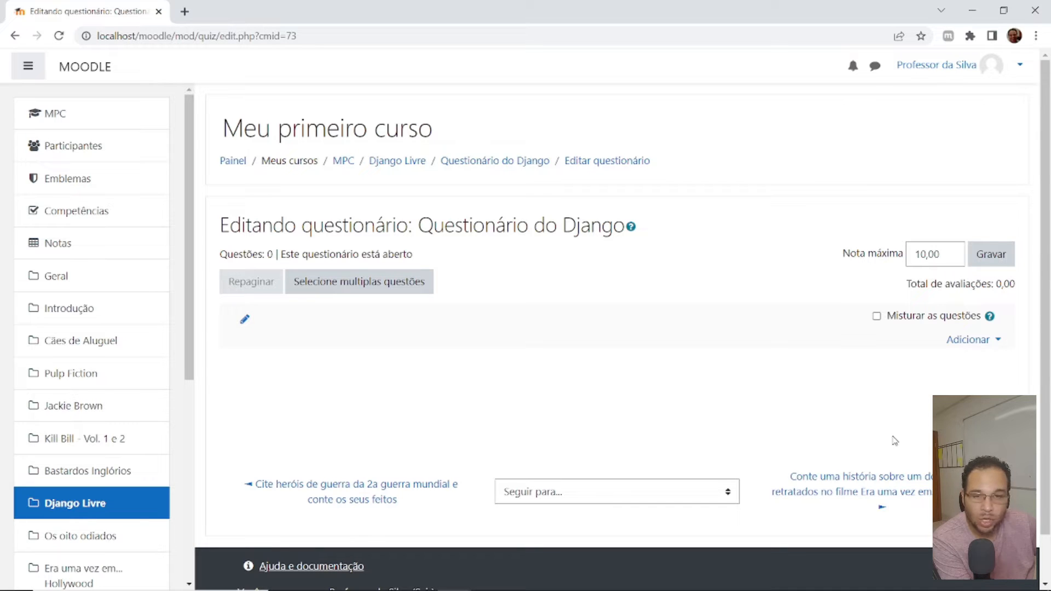
click(969, 340)
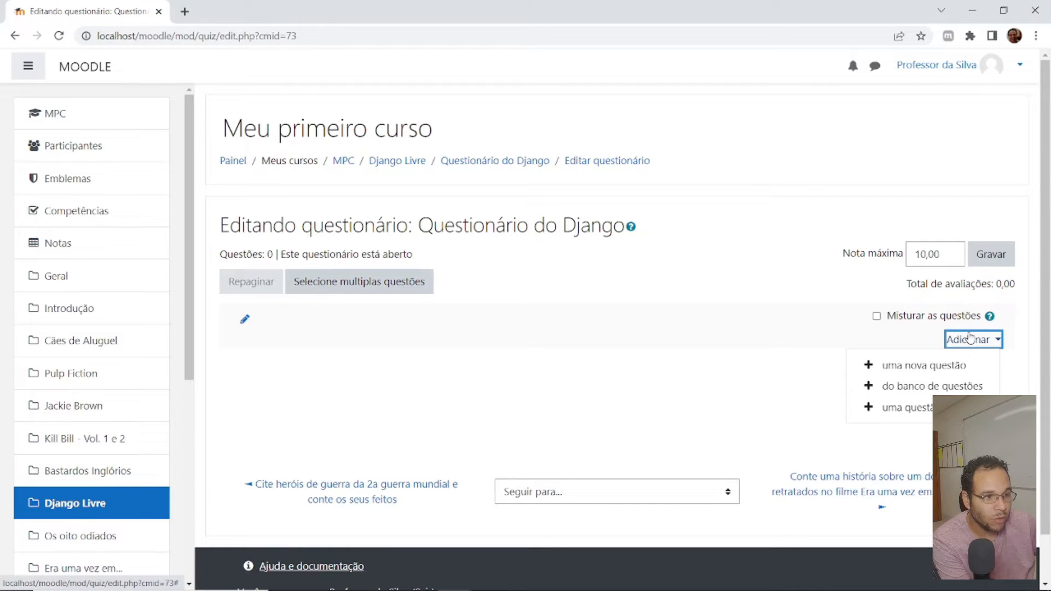
click(914, 367)
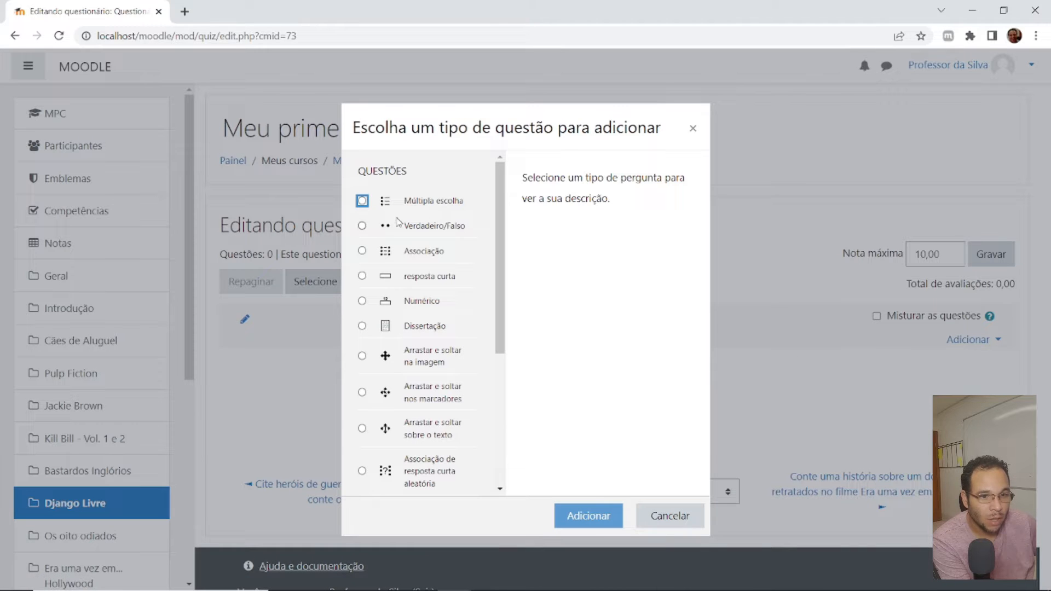
click(669, 514)
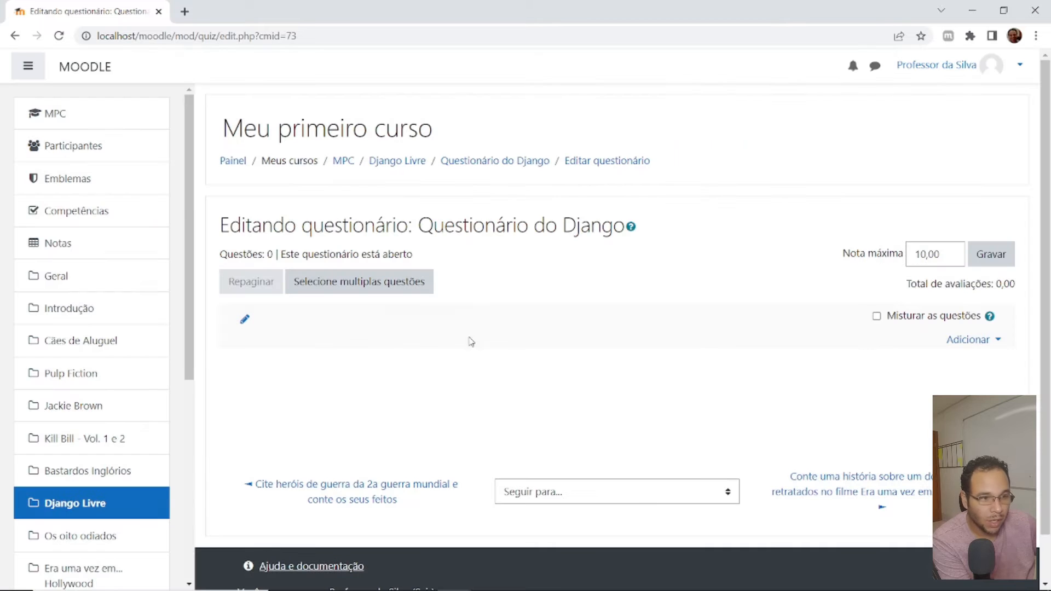
- Return to the MPC course and open the Categorias page of its question bank through the full course administration
click(85, 118)
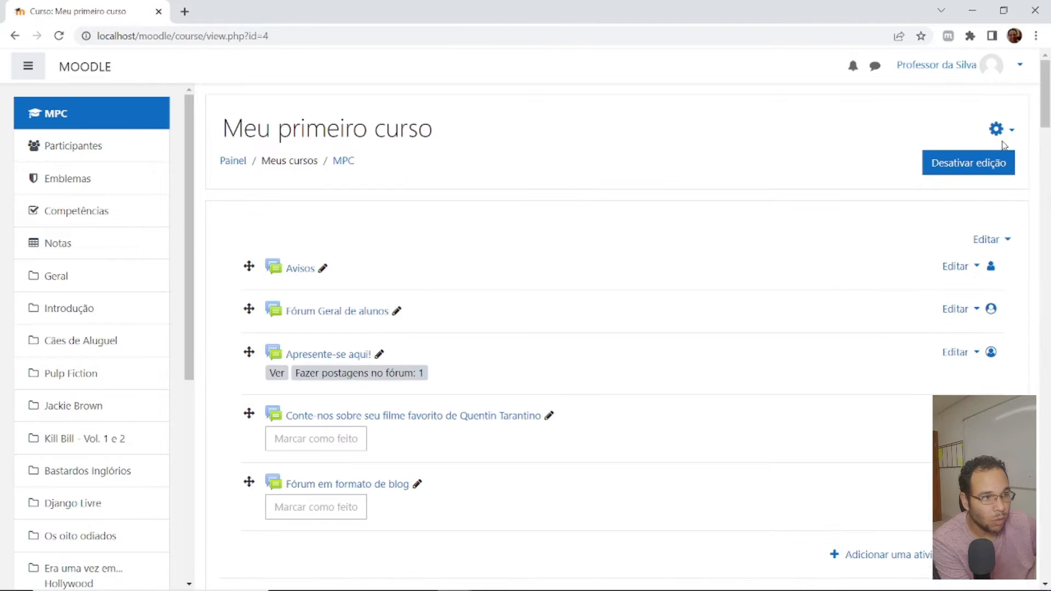
click(998, 131)
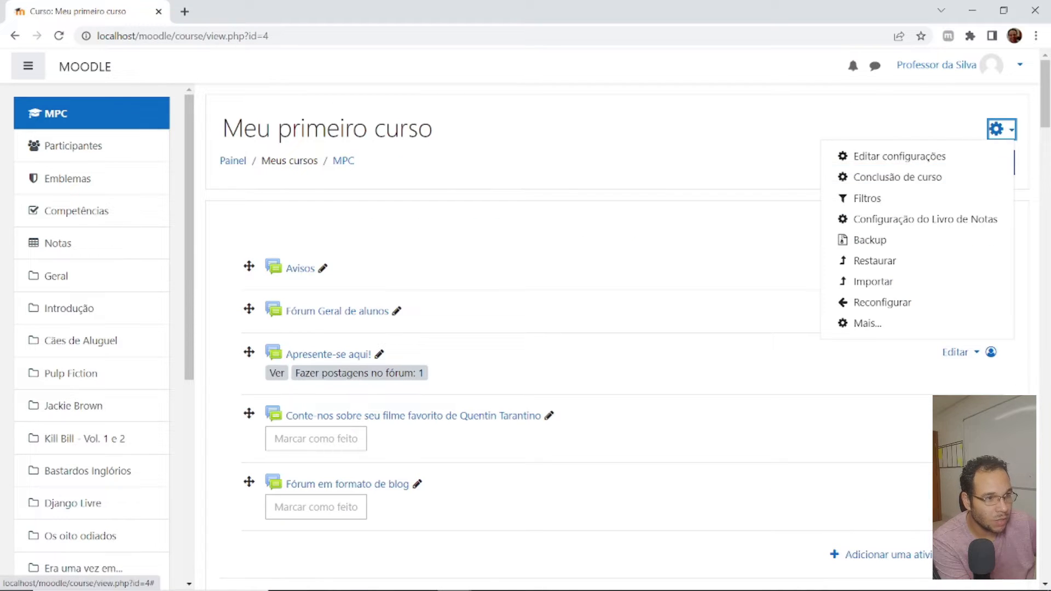
click(869, 324)
scroll(583, 321, down, 4)
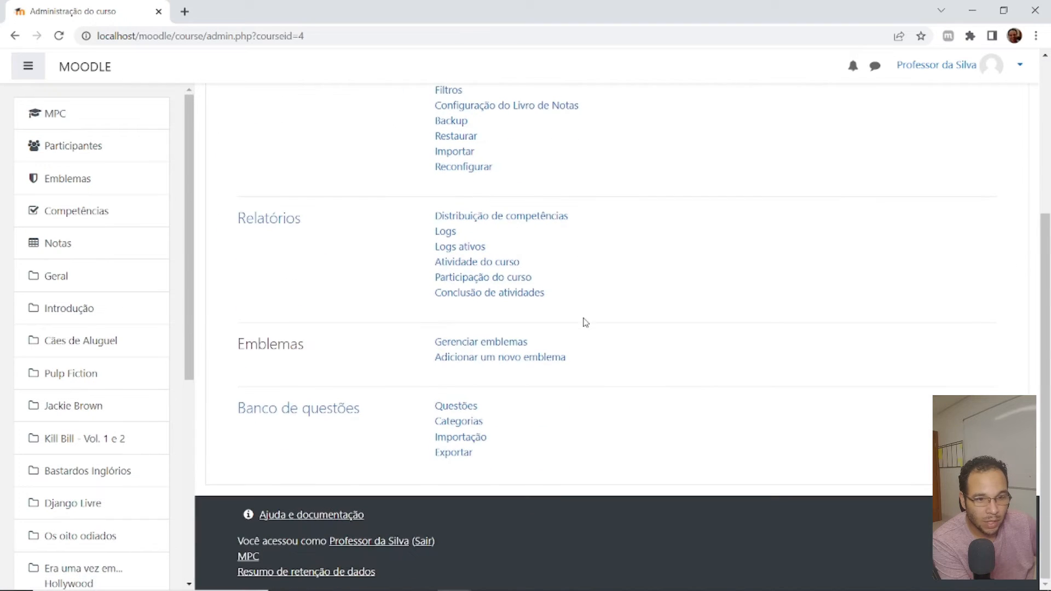
click(458, 422)
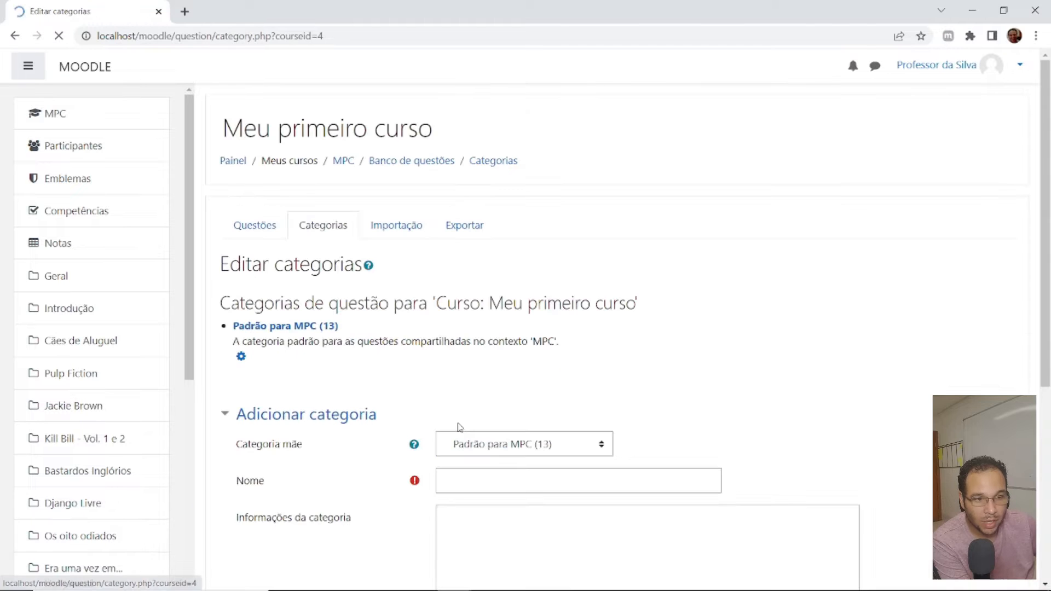
- Add a question category named Prova Filme Django under the parent category Padrão para MPC
scroll(569, 414, down, 3)
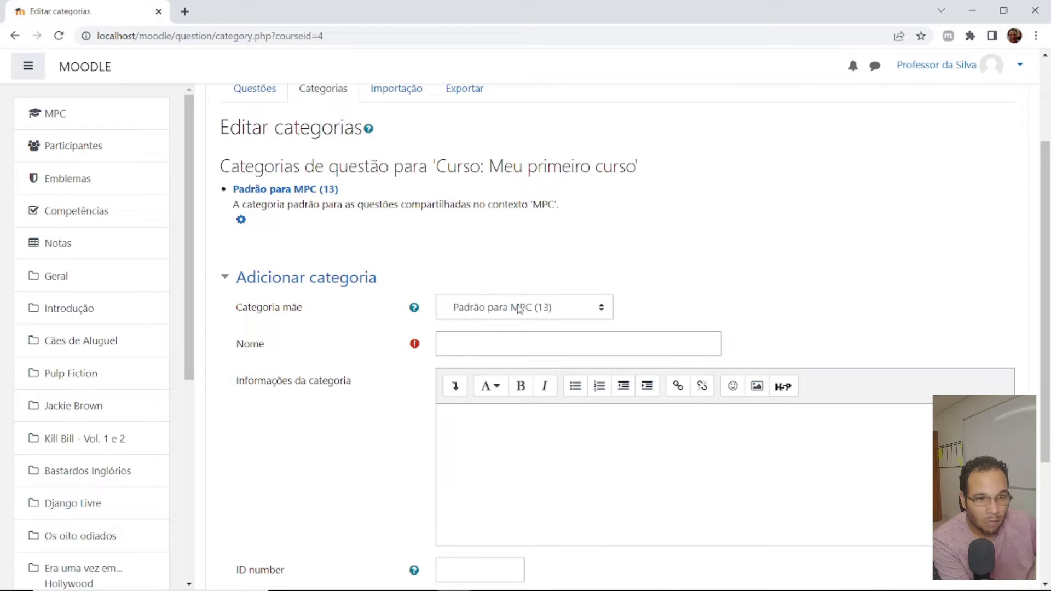
scroll(469, 291, down, 4)
click(490, 149)
text(Proja )
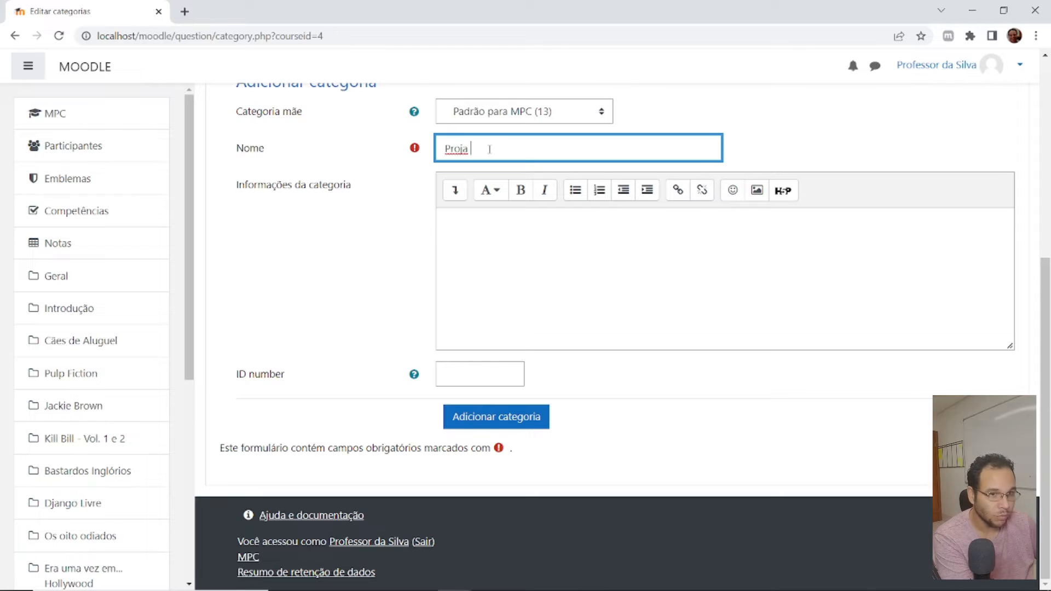
text(Filma )
text( Django)
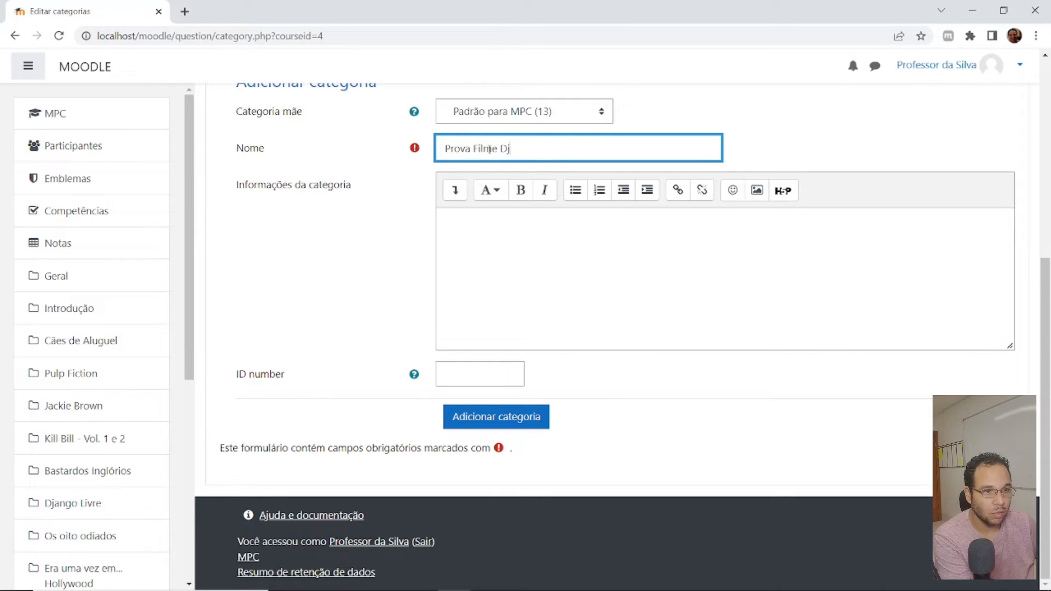
click(501, 417)
- Add a category named Questão 1 with Prova Filme Django as its parent category
scroll(563, 387, down, 4)
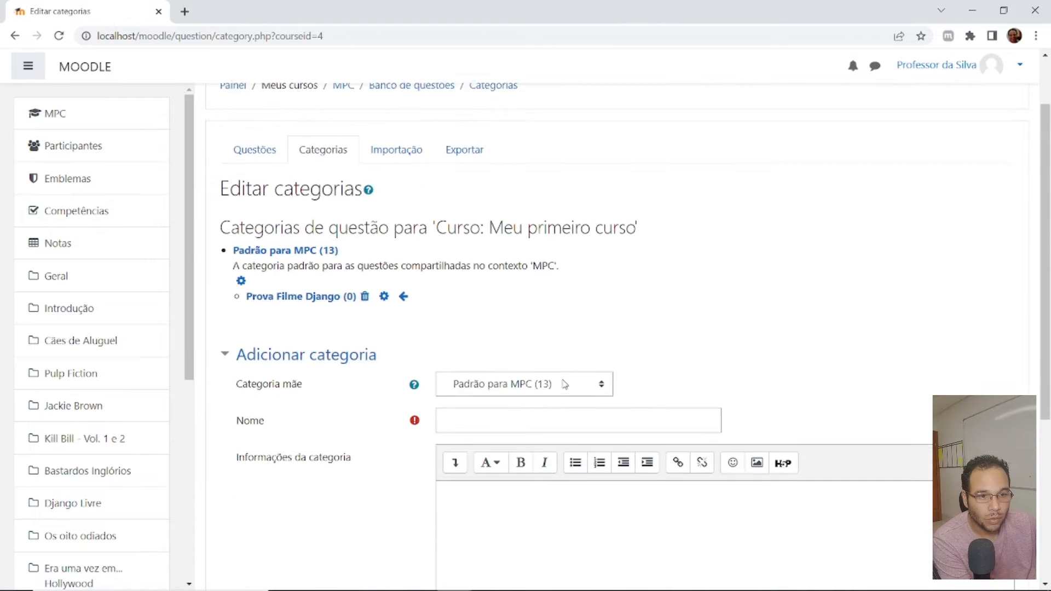
scroll(272, 190, up, 1)
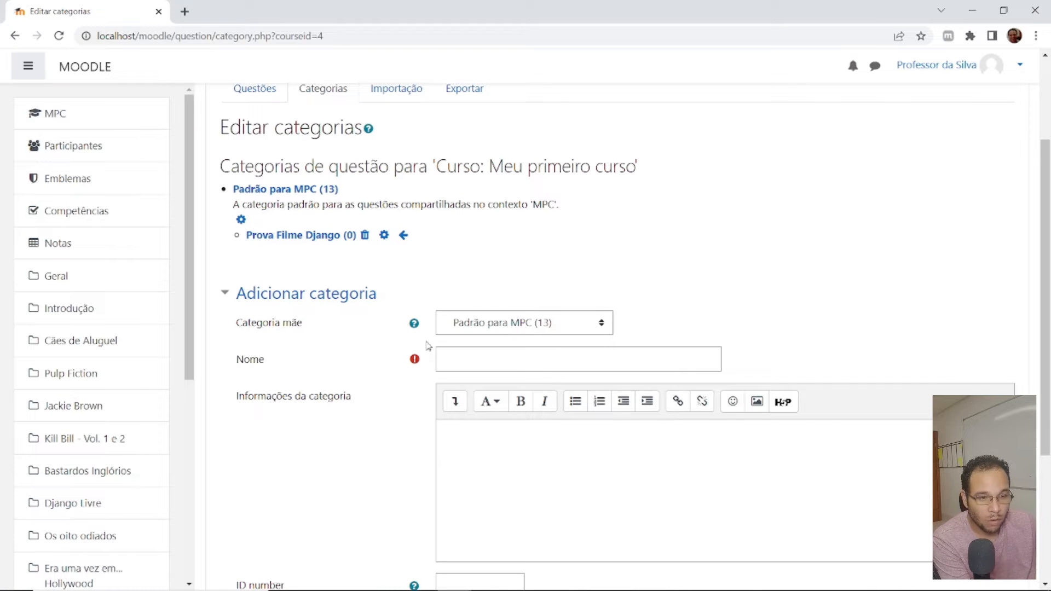
click(514, 326)
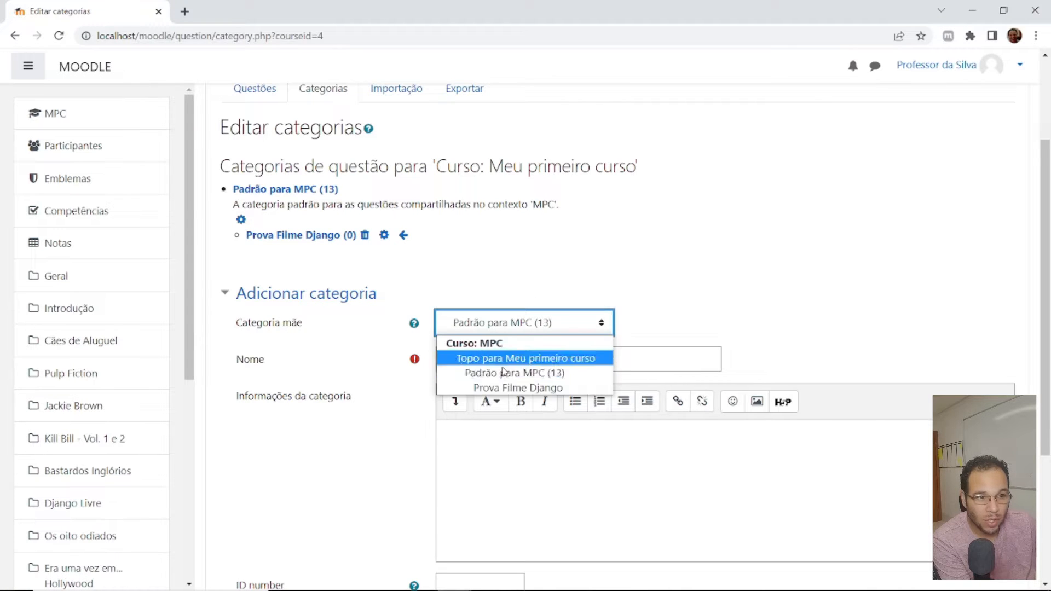
click(504, 388)
click(521, 357)
text(Questão)
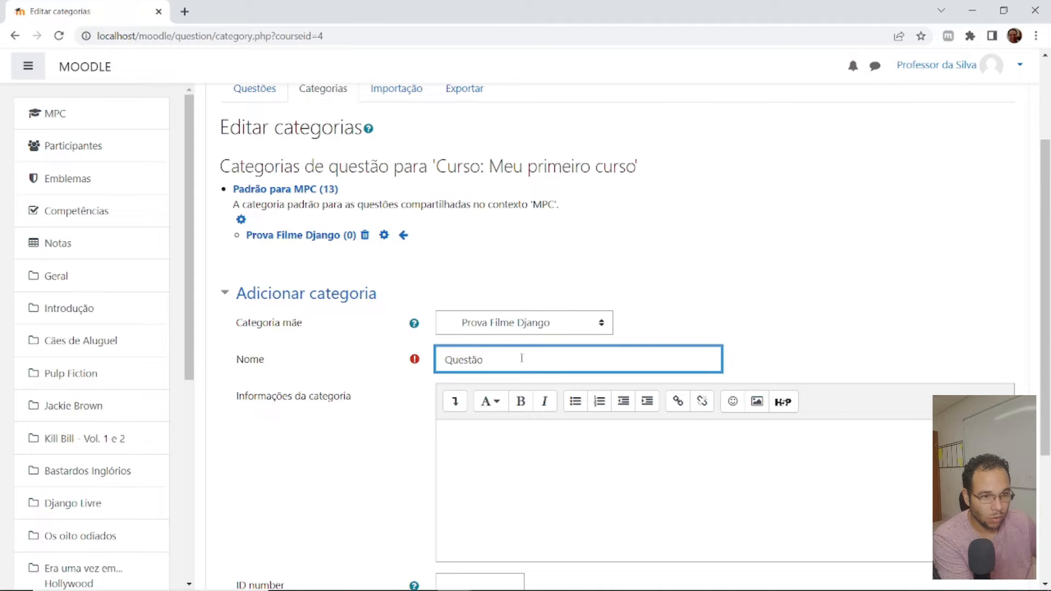
text( 1)
scroll(754, 274, down, 4)
click(489, 431)
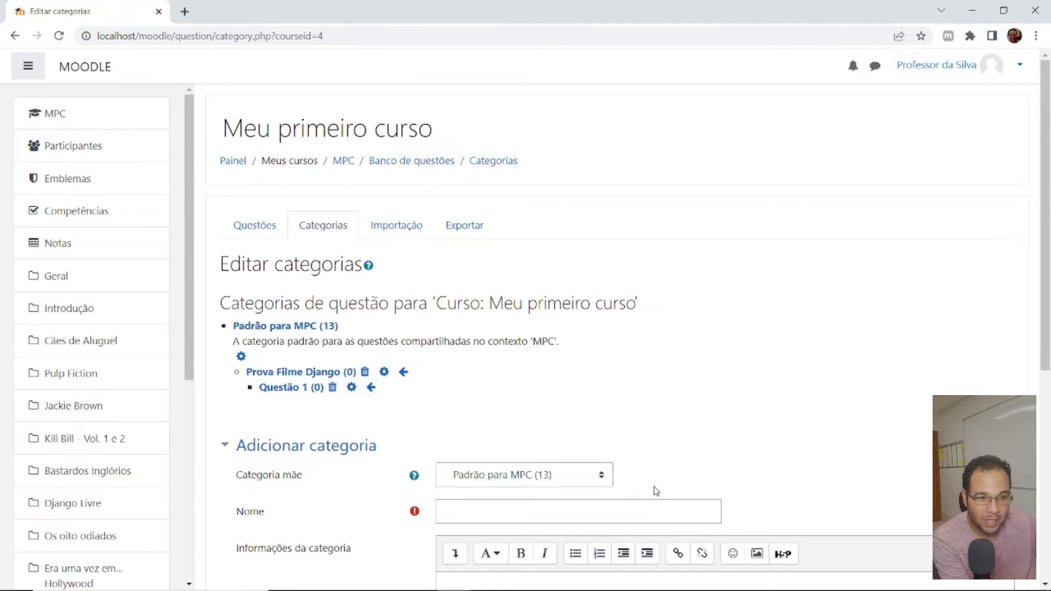
- Add a category named Questão 2 under the parent category Padrão para MPC
scroll(636, 488, down, 1)
click(525, 406)
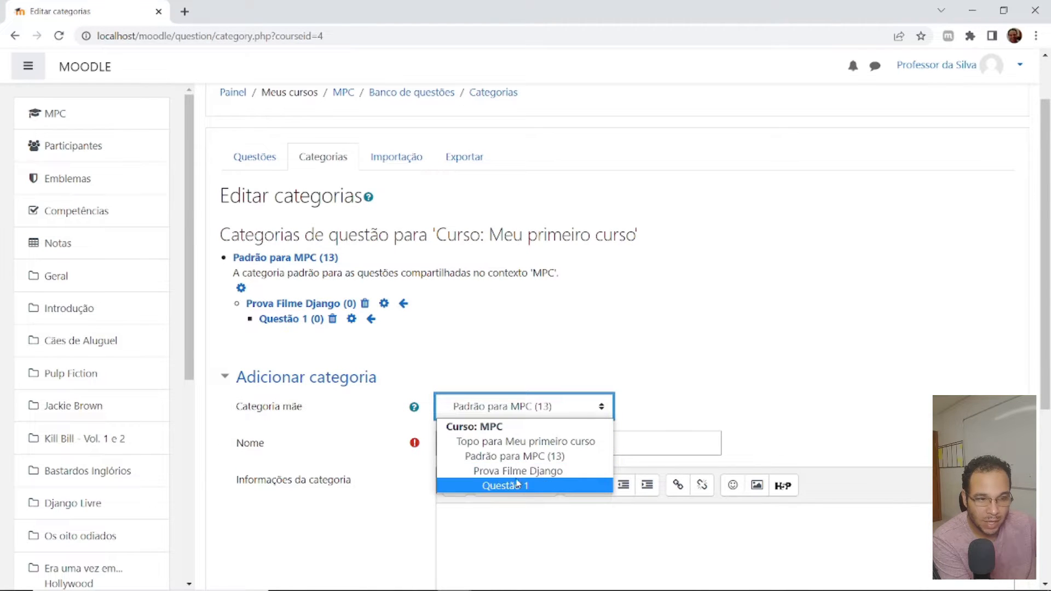
click(687, 381)
click(487, 448)
text(Questã)
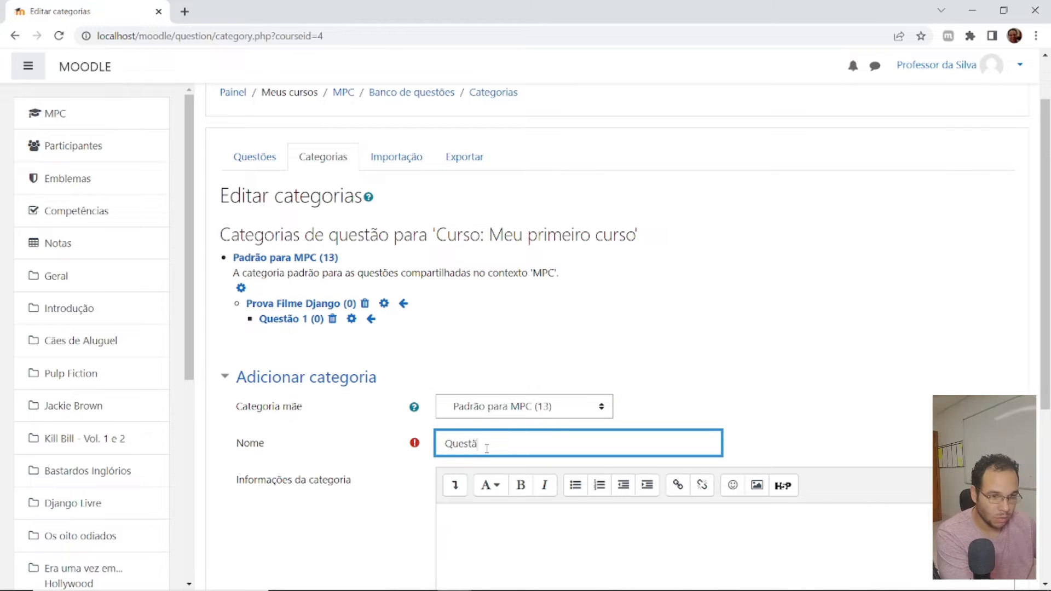
text(o 2)
scroll(612, 336, down, 4)
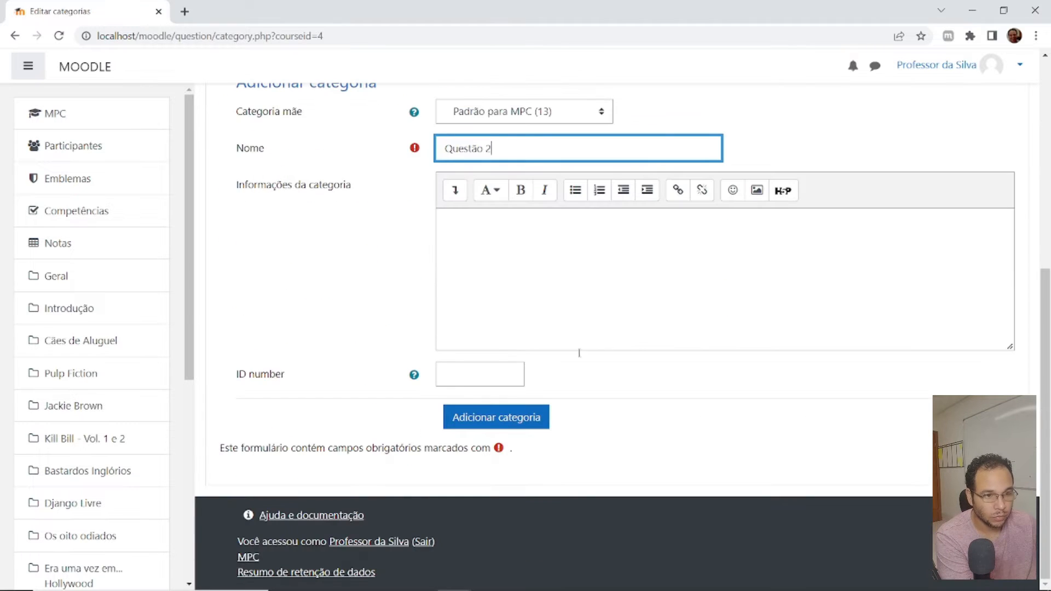
click(487, 419)
scroll(533, 282, down, 3)
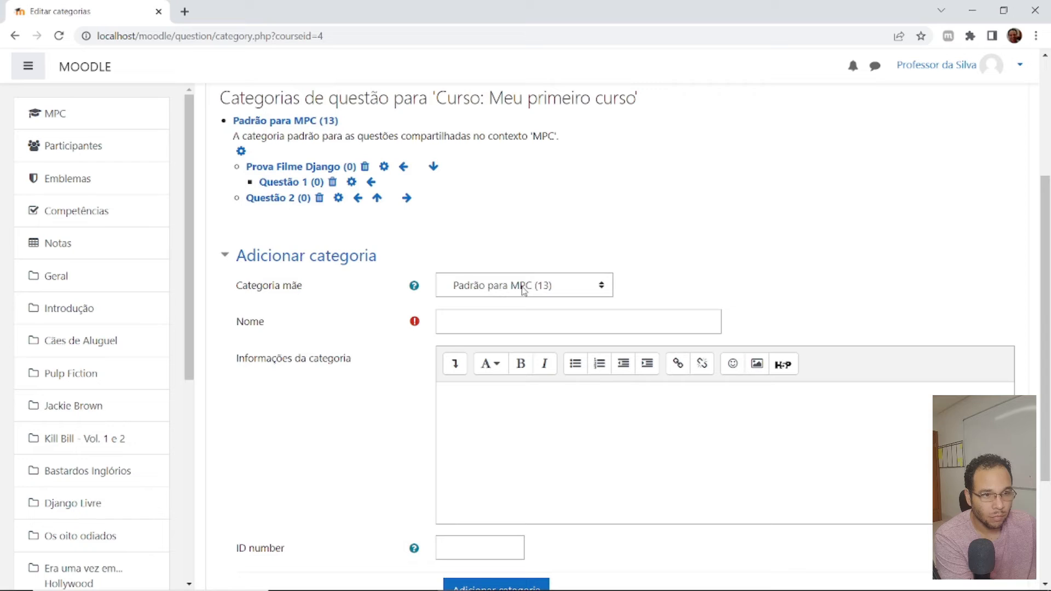
click(760, 251)
scroll(416, 268, up, 1)
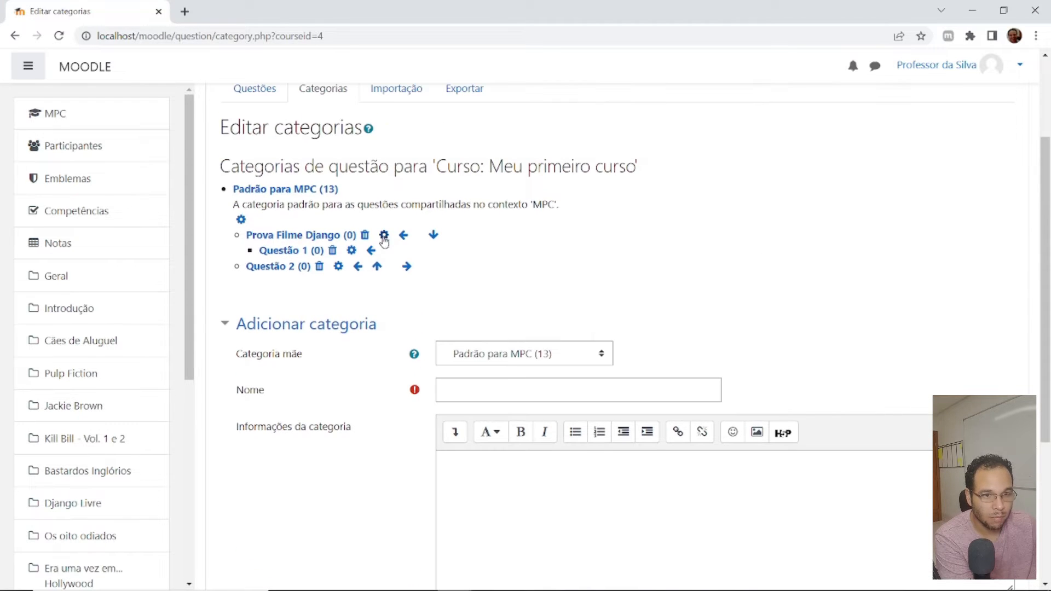
click(279, 268)
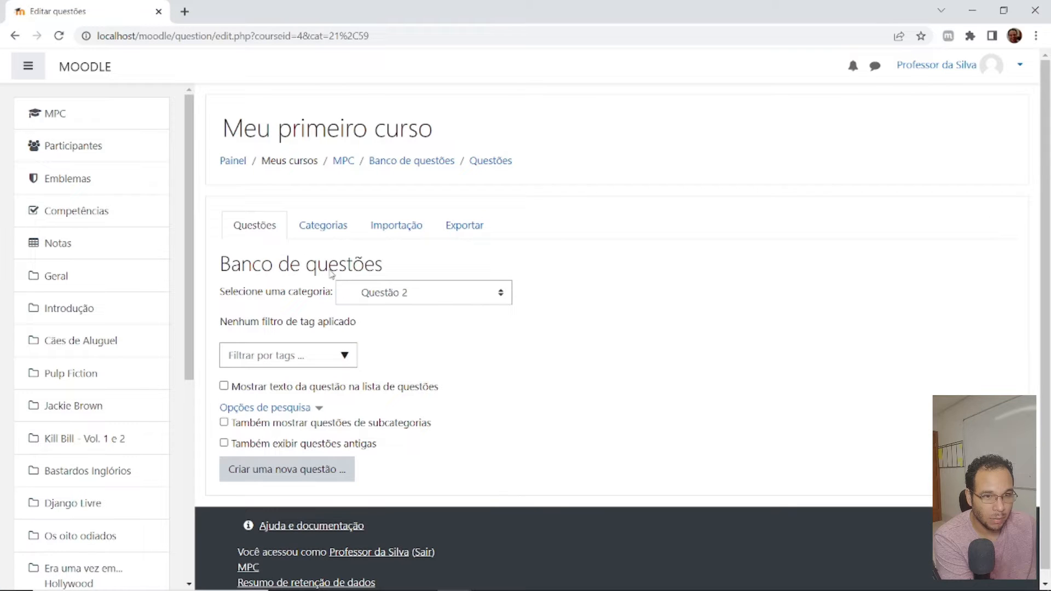
click(323, 225)
- Edit the Questão 2 category to make Prova Filme Django its parent category and save the changes
scroll(519, 386, down, 3)
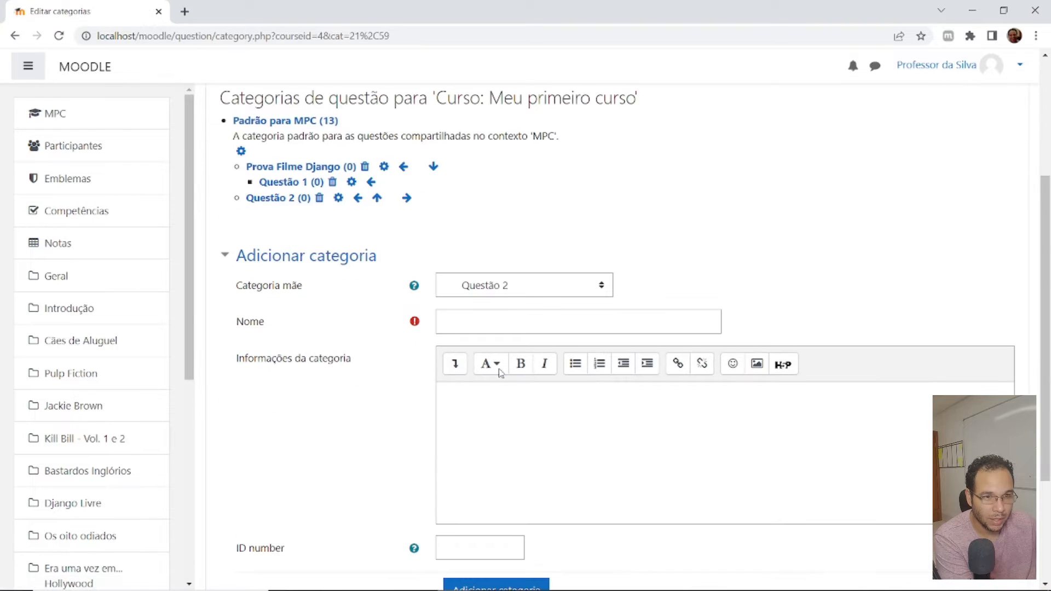
click(339, 199)
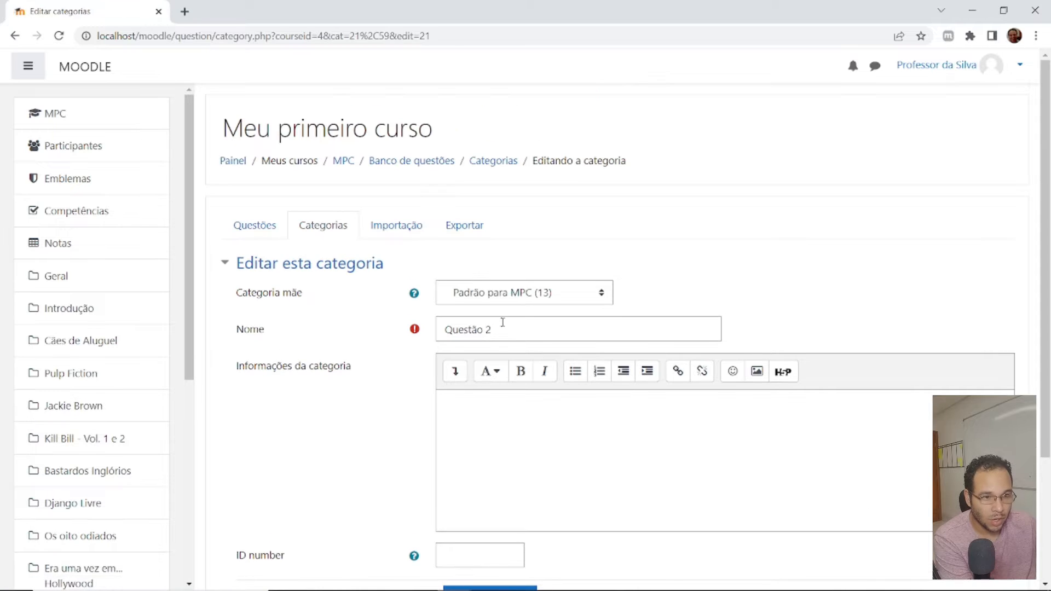
click(481, 292)
click(523, 357)
scroll(525, 387, down, 3)
click(474, 442)
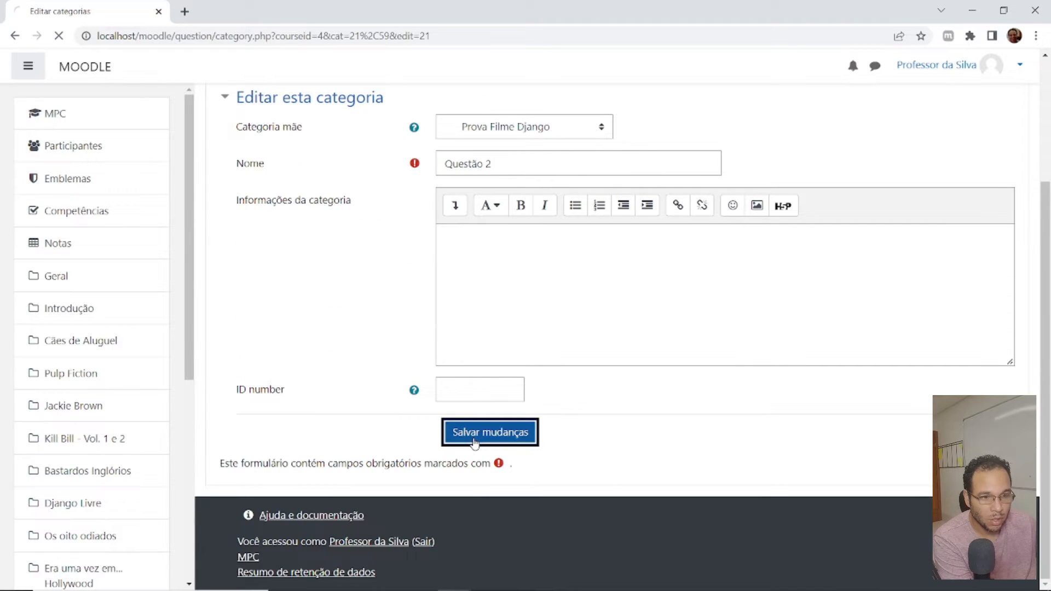
- Add a category named Questão 3 with Prova Filme Django as its parent category
scroll(460, 397, down, 4)
scroll(475, 379, up, 2)
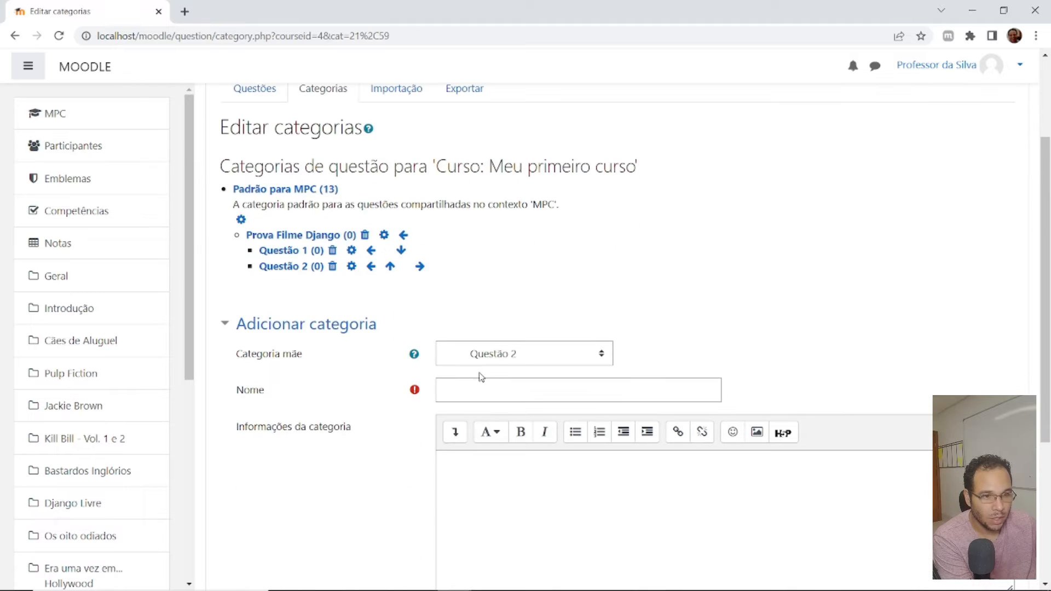
click(523, 355)
click(523, 355)
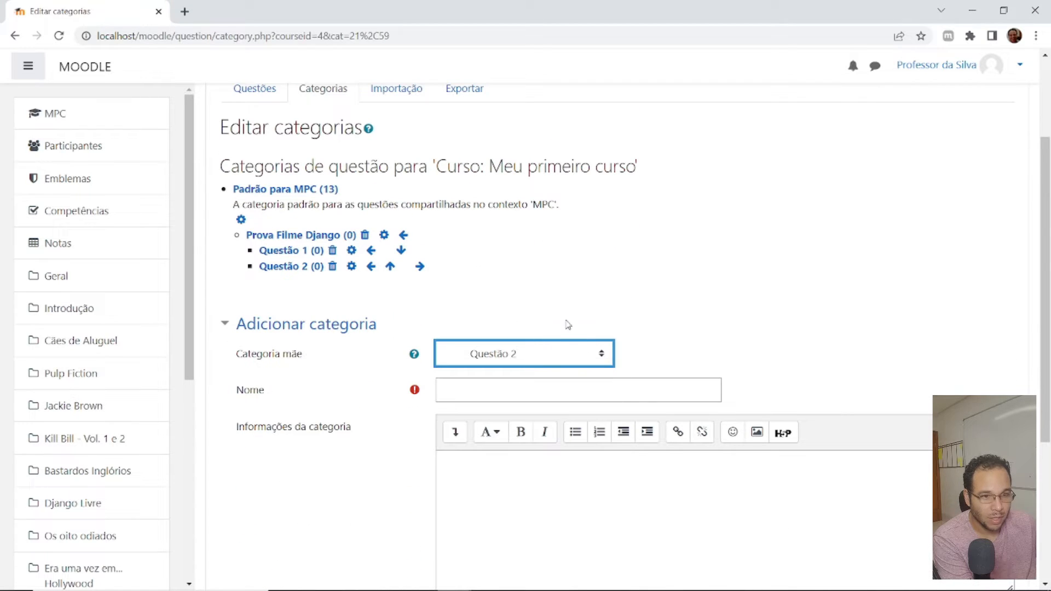
click(502, 360)
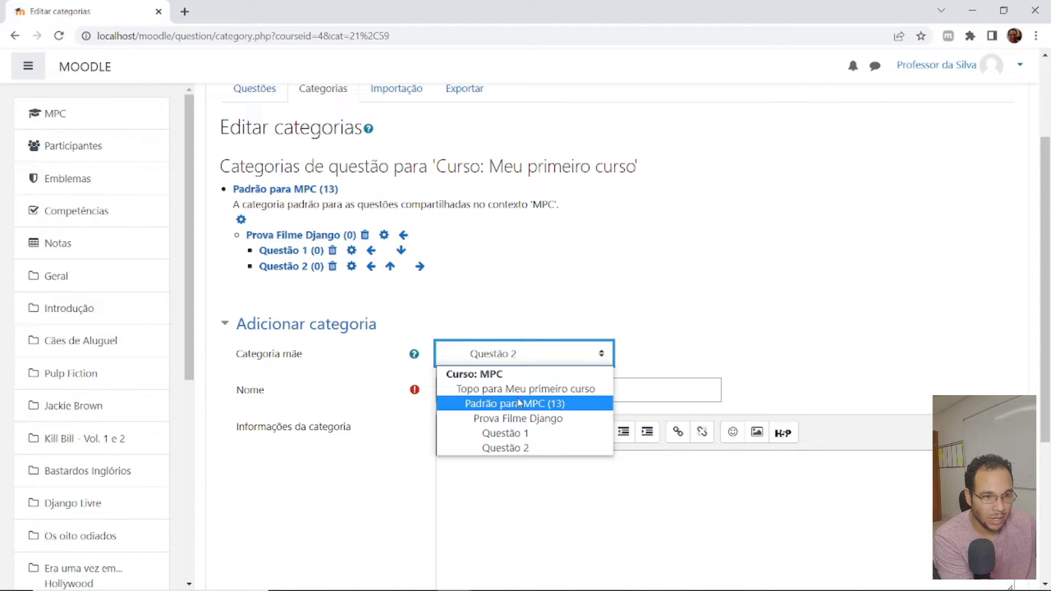
click(523, 416)
click(484, 395)
text(Questão 3)
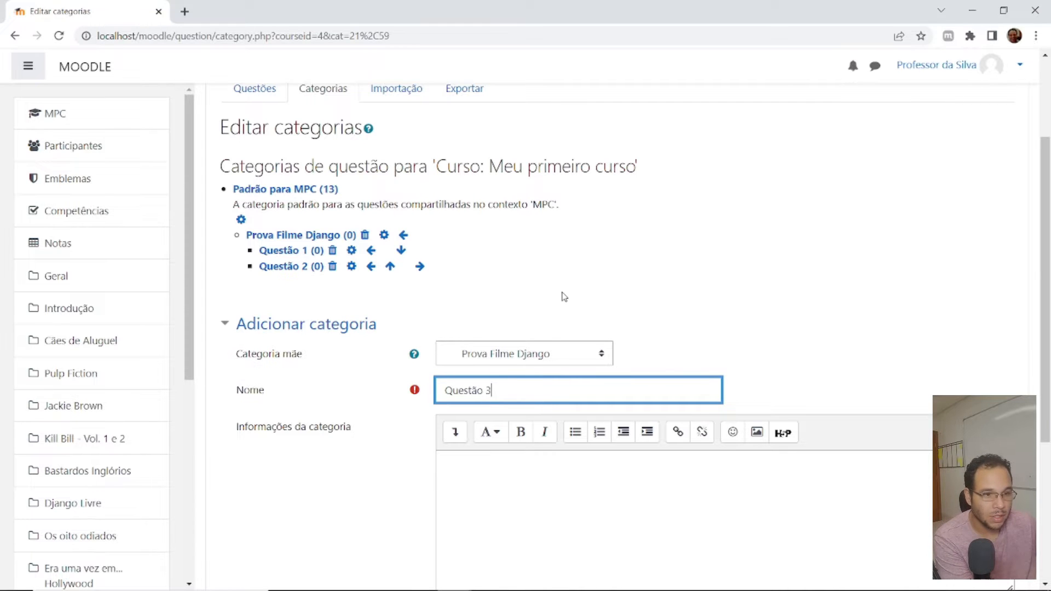
scroll(567, 298, down, 5)
click(517, 424)
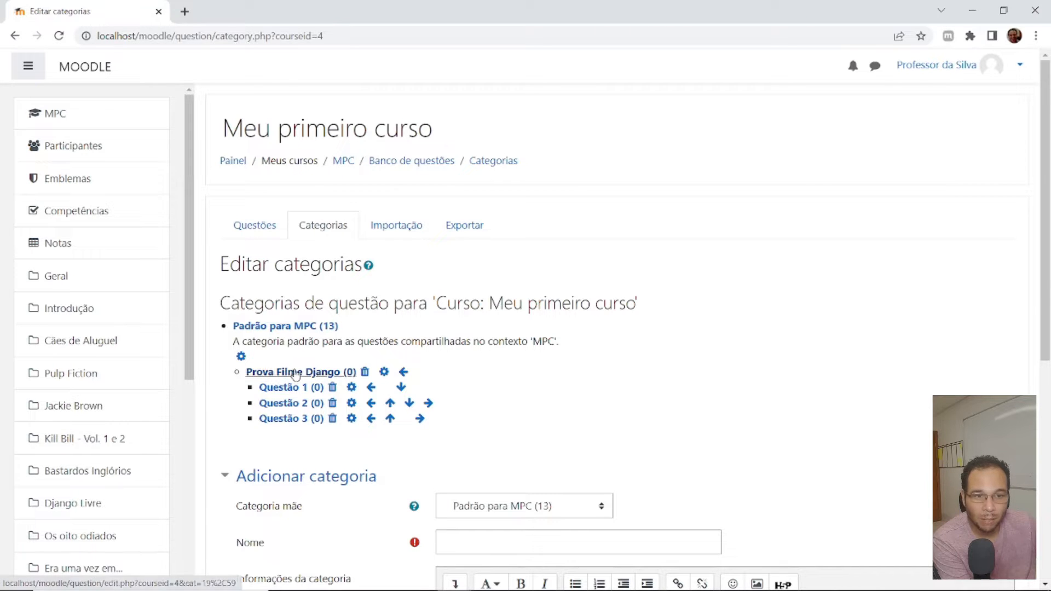
- Look over the course's question list and start creating a new question of type Verdadeiro/Falso
click(260, 230)
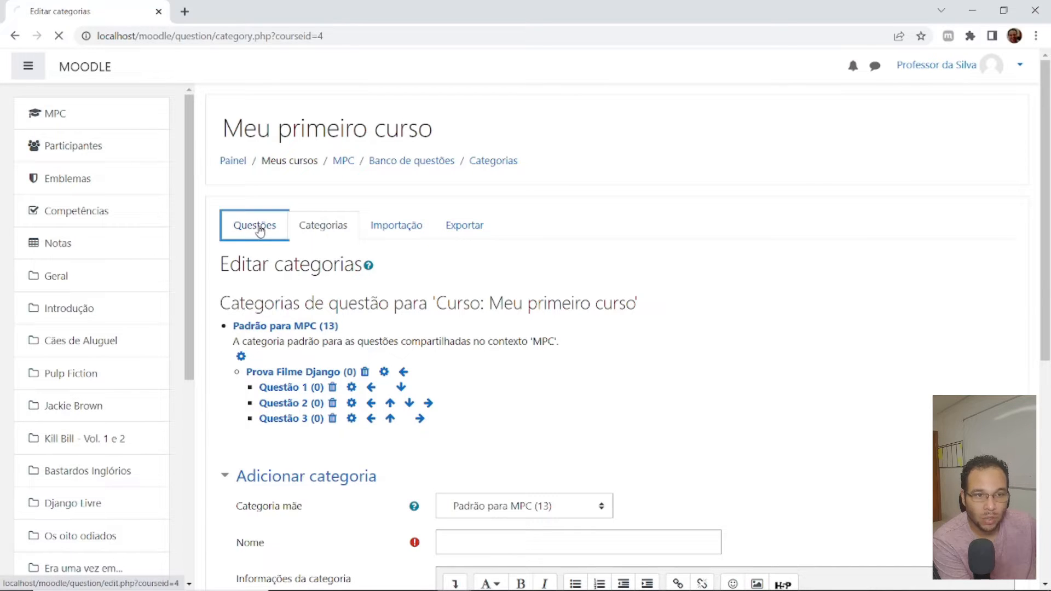
scroll(586, 305, down, 3)
scroll(586, 305, down, 1)
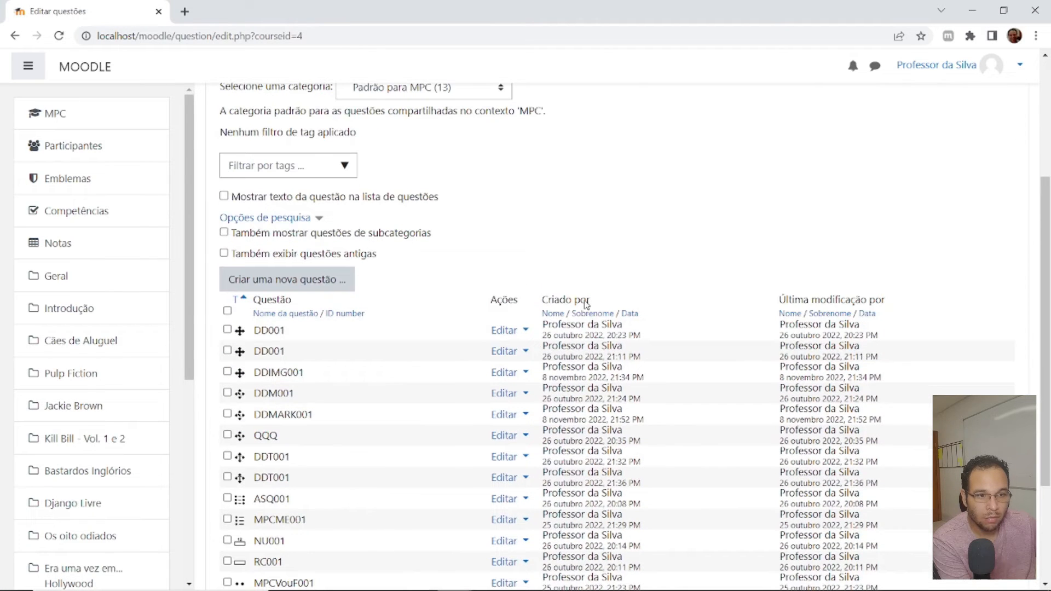
click(300, 280)
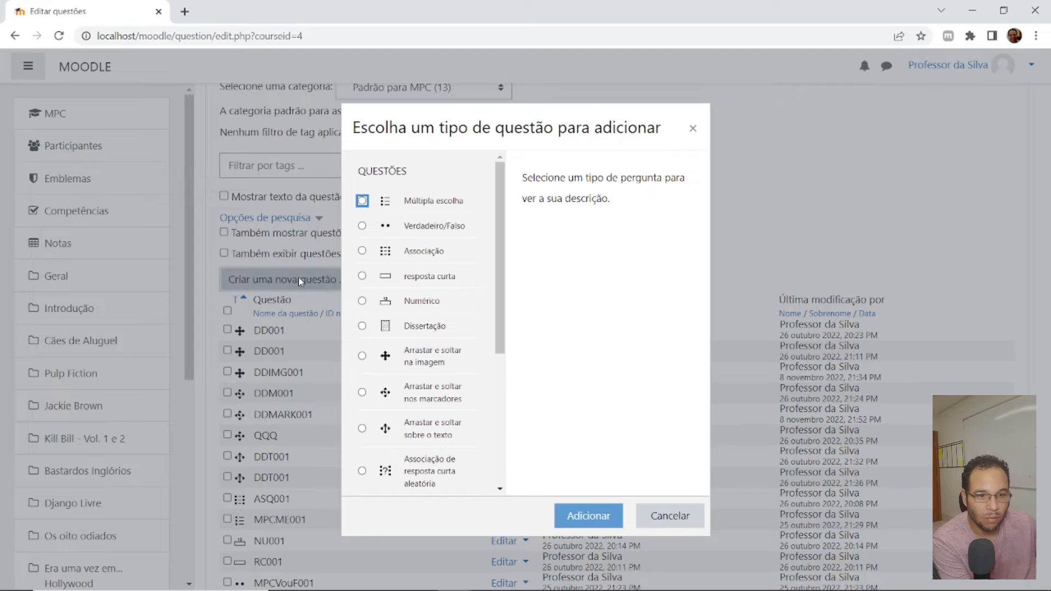
key(Escape)
scroll(339, 335, down, 3)
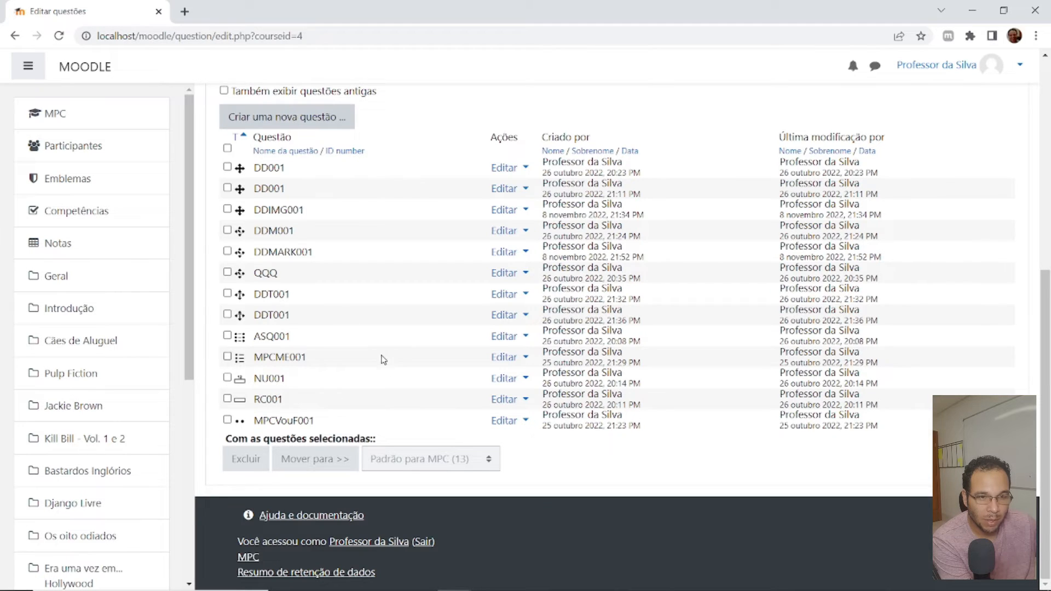
scroll(383, 359, up, 1)
click(312, 184)
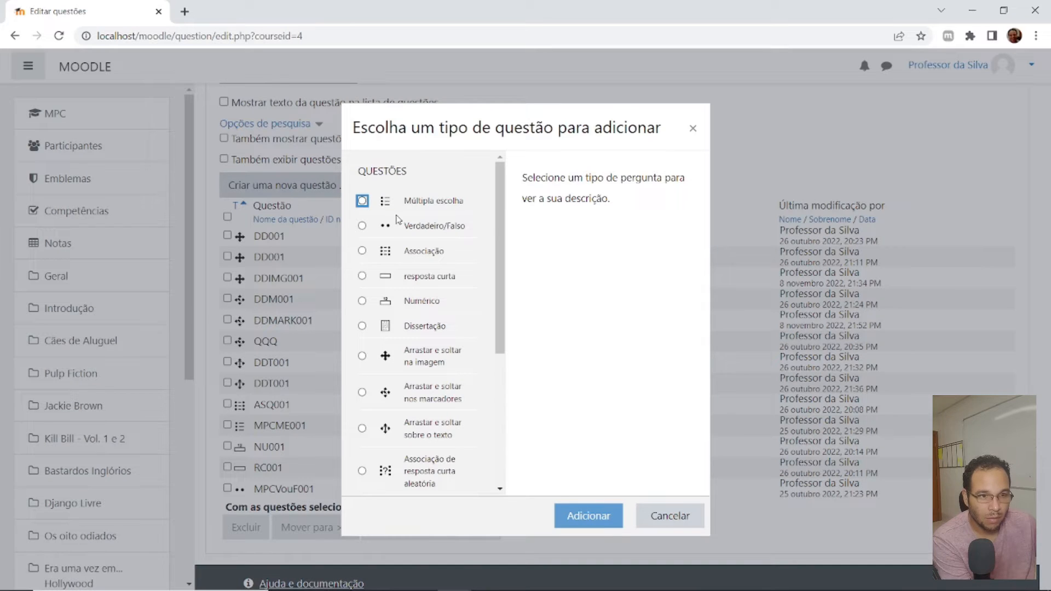
click(419, 230)
click(588, 516)
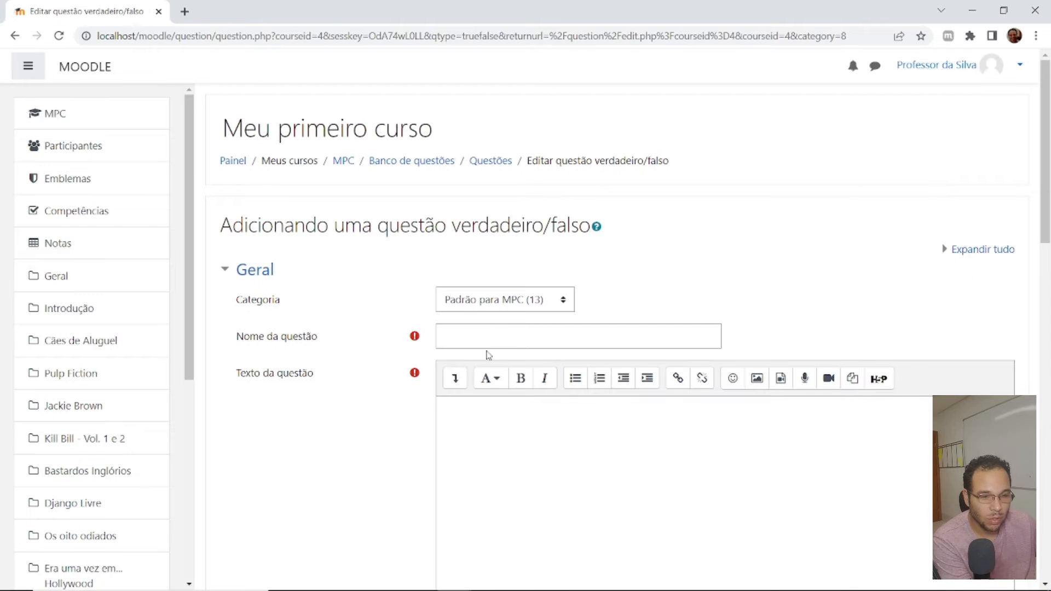
- Name the new true/false question VouFDjango1A
click(488, 334)
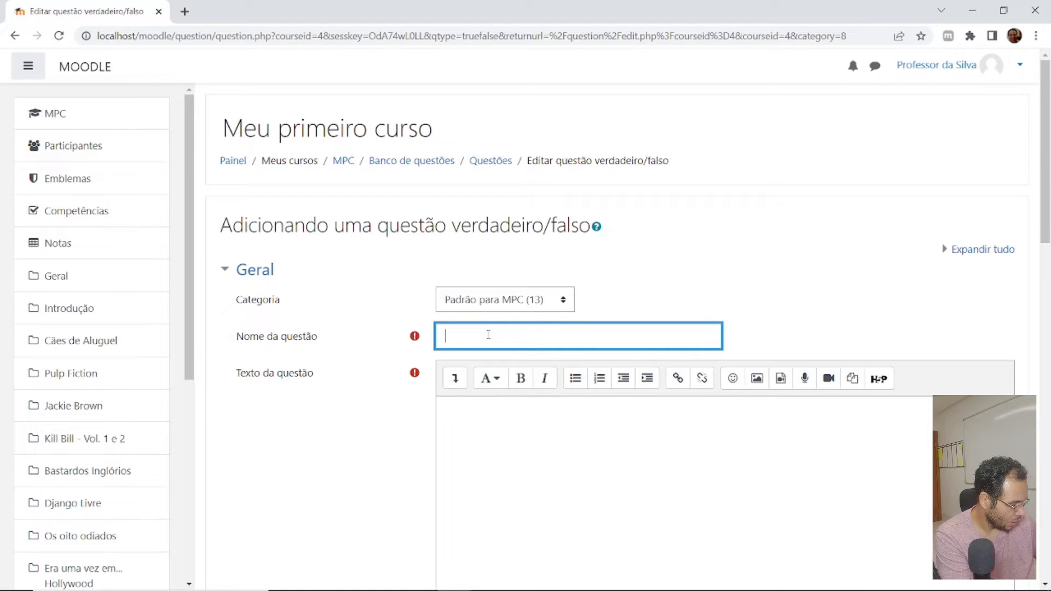
text(VouF)
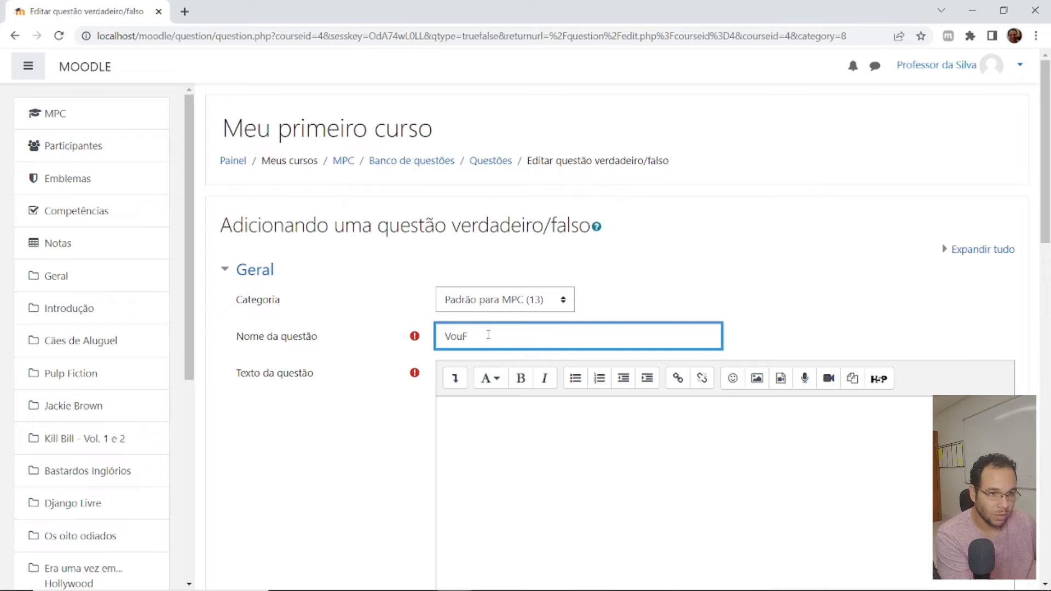
text(Django1A)
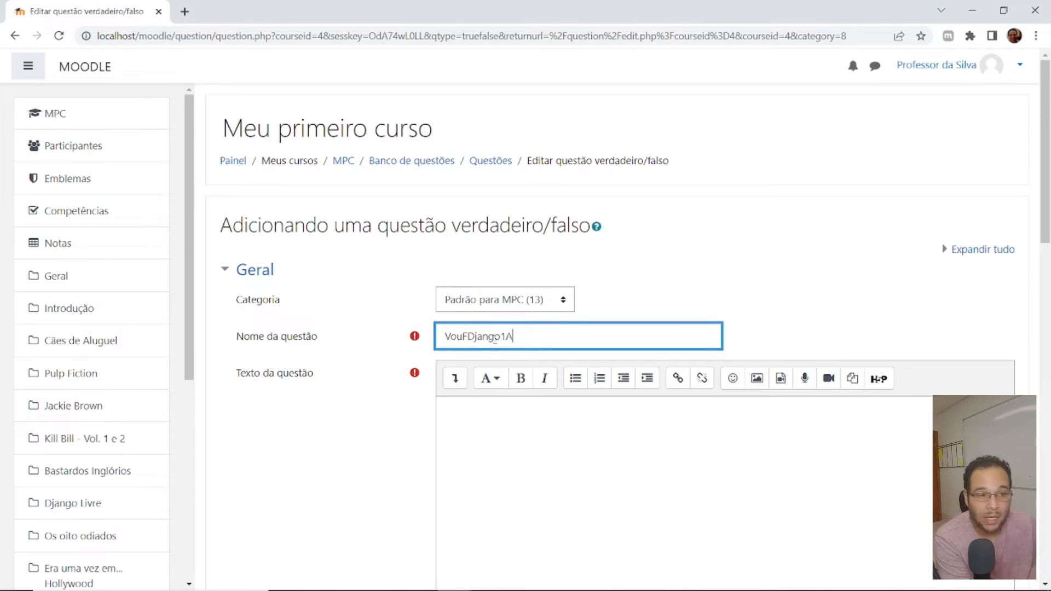
- Enter "Django é um ex-escravo." as the text of the true/false question
scroll(539, 265, down, 4)
click(575, 261)
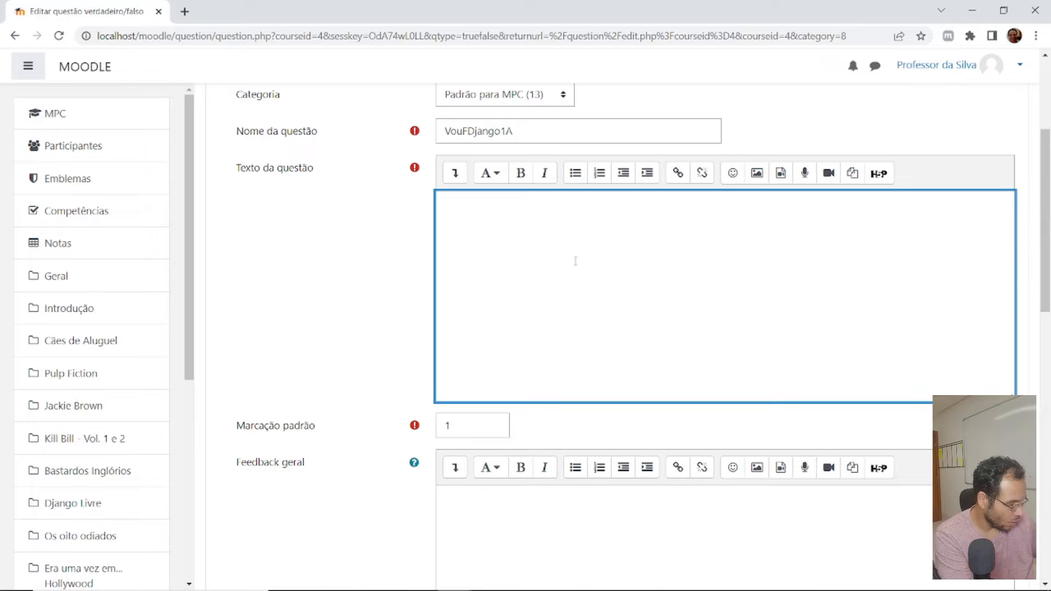
text(Django era um es)
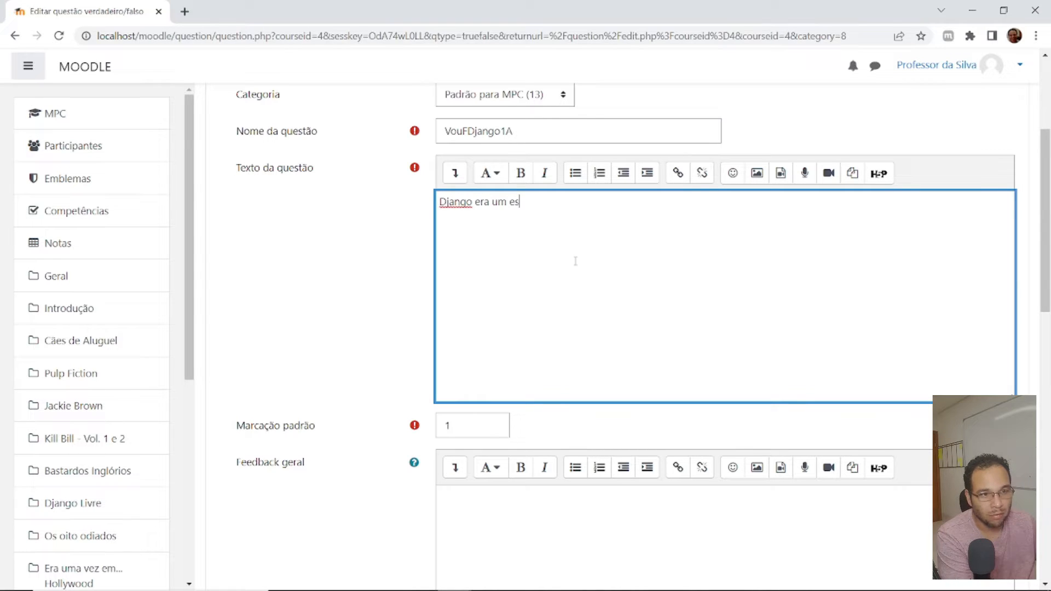
key(BackSpace)
key(BackSpace)
key(BackSpace)
key(BackSpace)
key(BackSpace)
key(BackSpace)
key(BackSpace)
key(BackSpace)
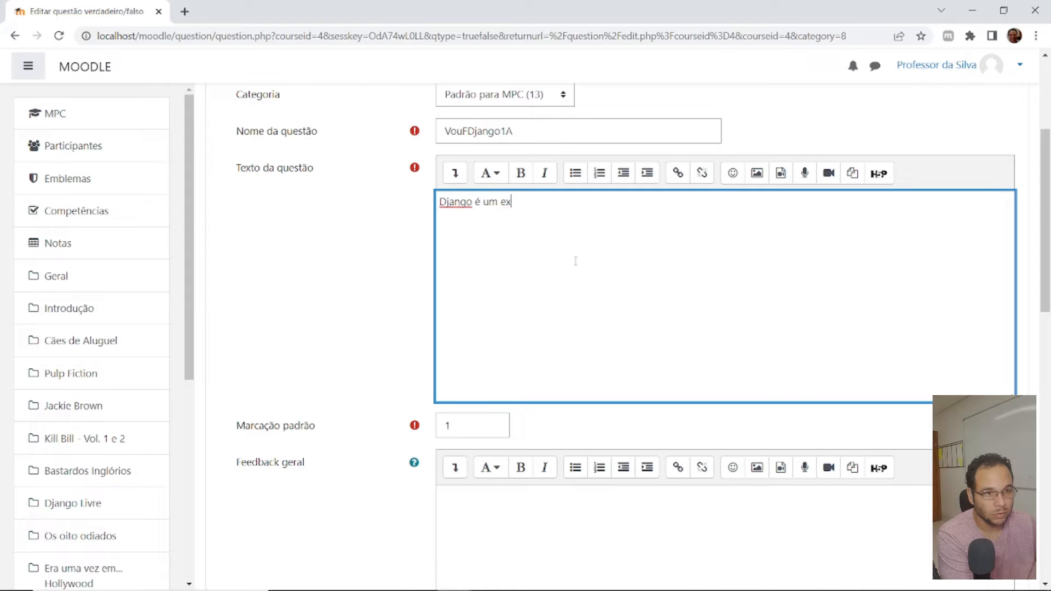
text(avo.)
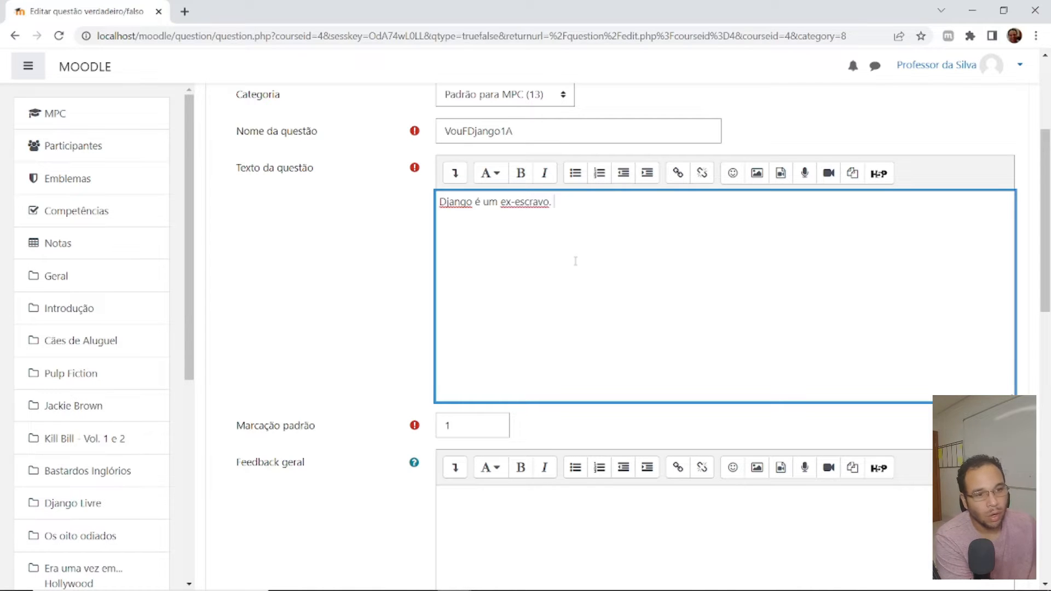
- Set the correct answer of the true/false question to Verdadeiro and save the question
scroll(175, 250, down, 8)
scroll(437, 344, down, 8)
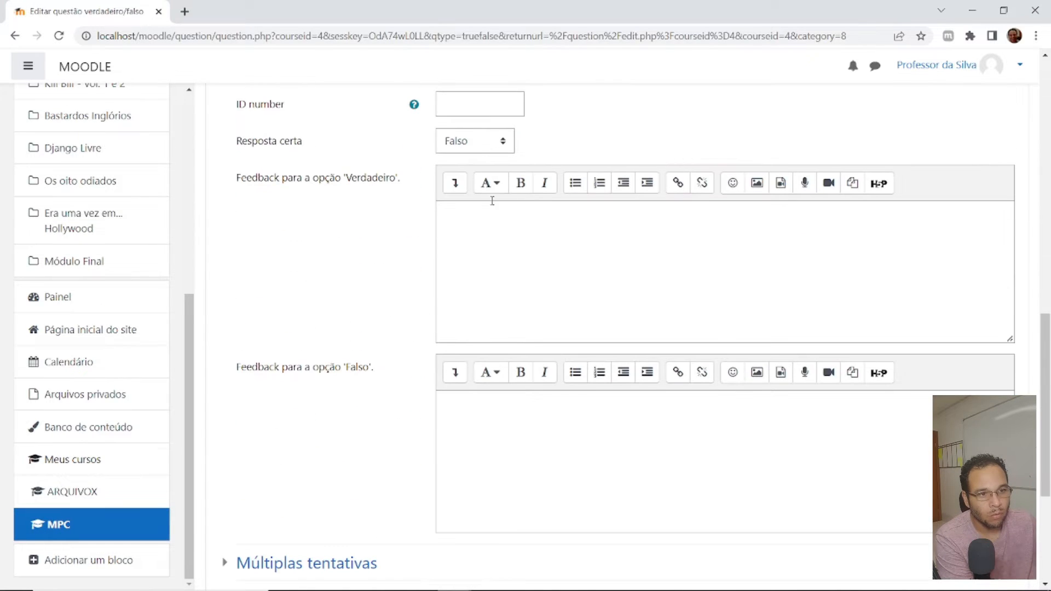
click(479, 141)
click(462, 173)
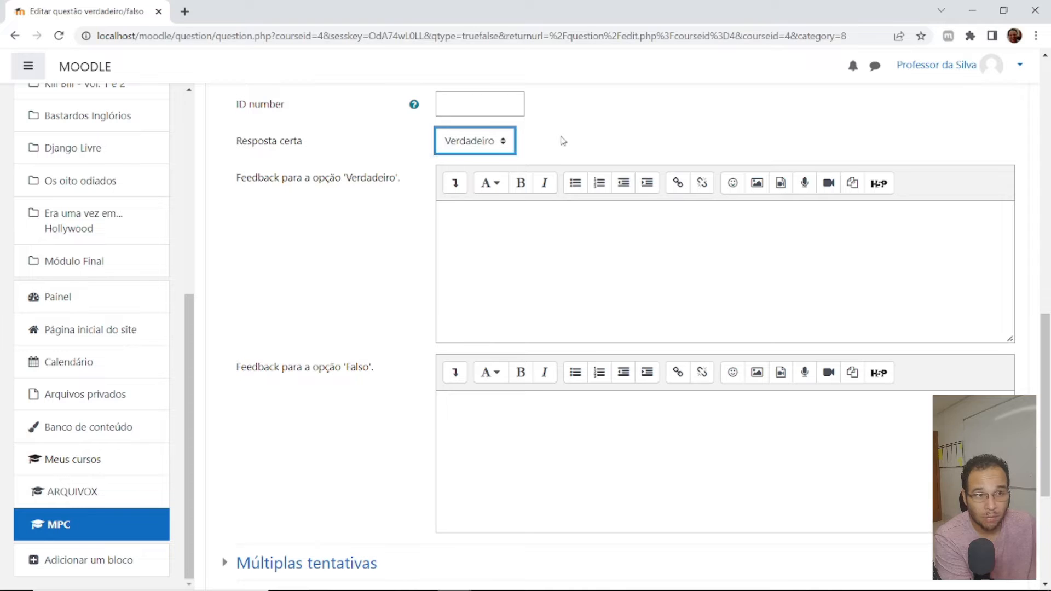
scroll(521, 187, down, 4)
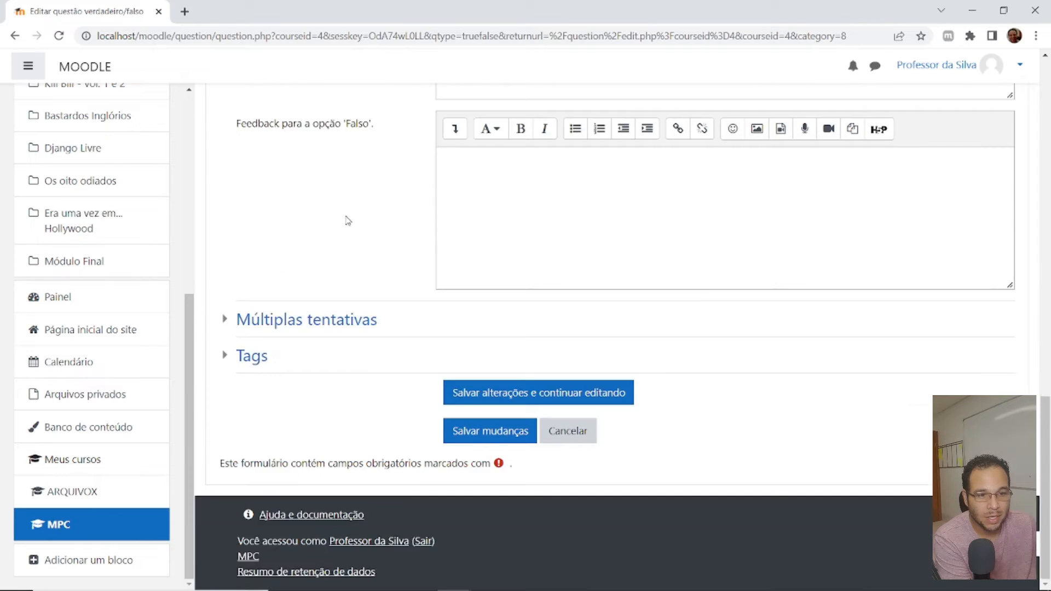
scroll(347, 222, up, 1)
click(490, 501)
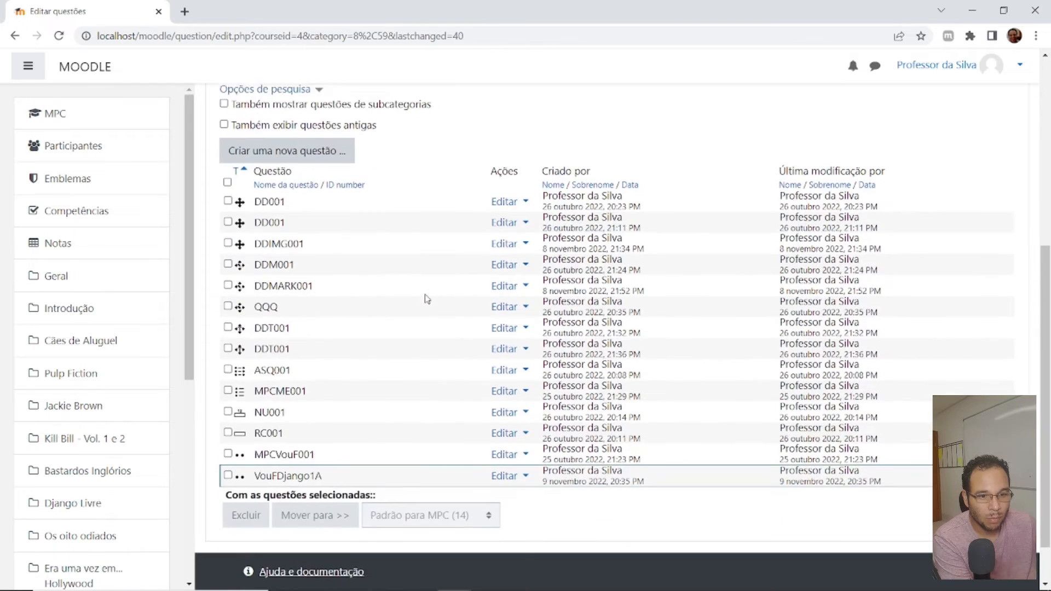
- Edit the question VouFDjango1A so it is stored in the Questão 1 category instead of the current one, and save it
click(507, 468)
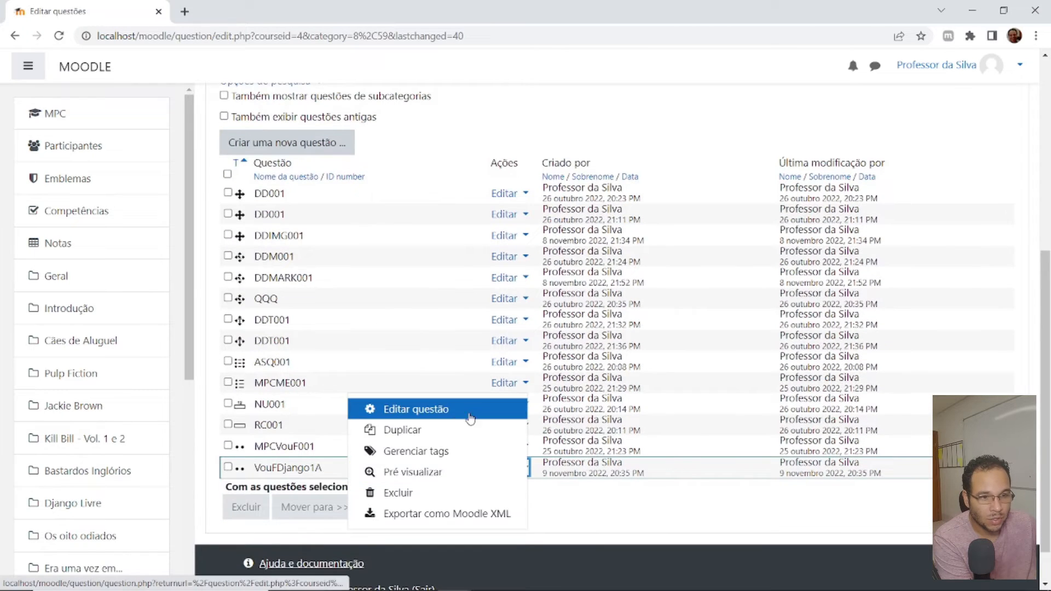
click(460, 414)
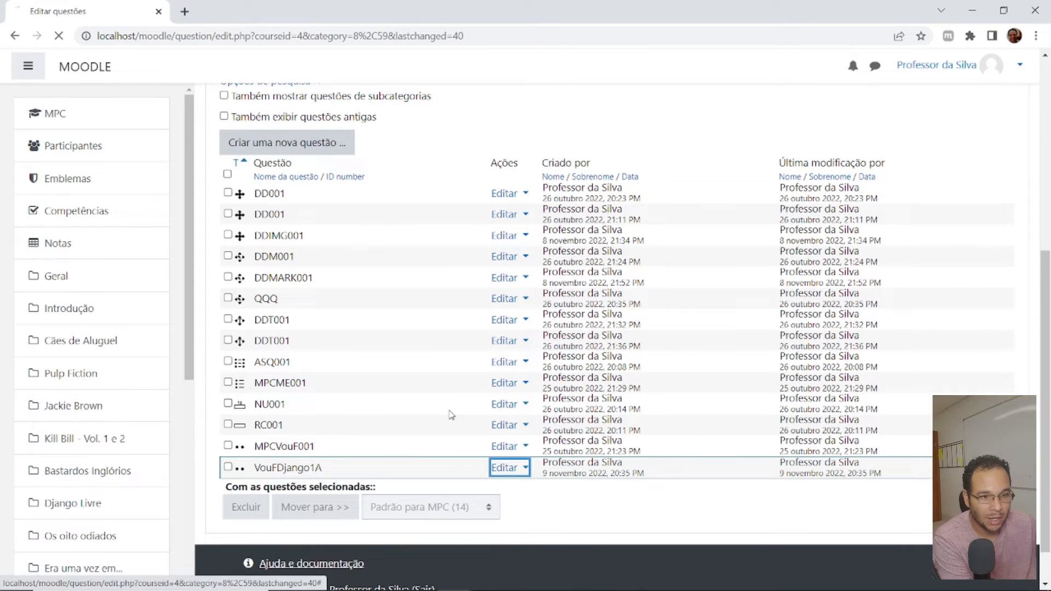
drag(495, 370, 500, 370)
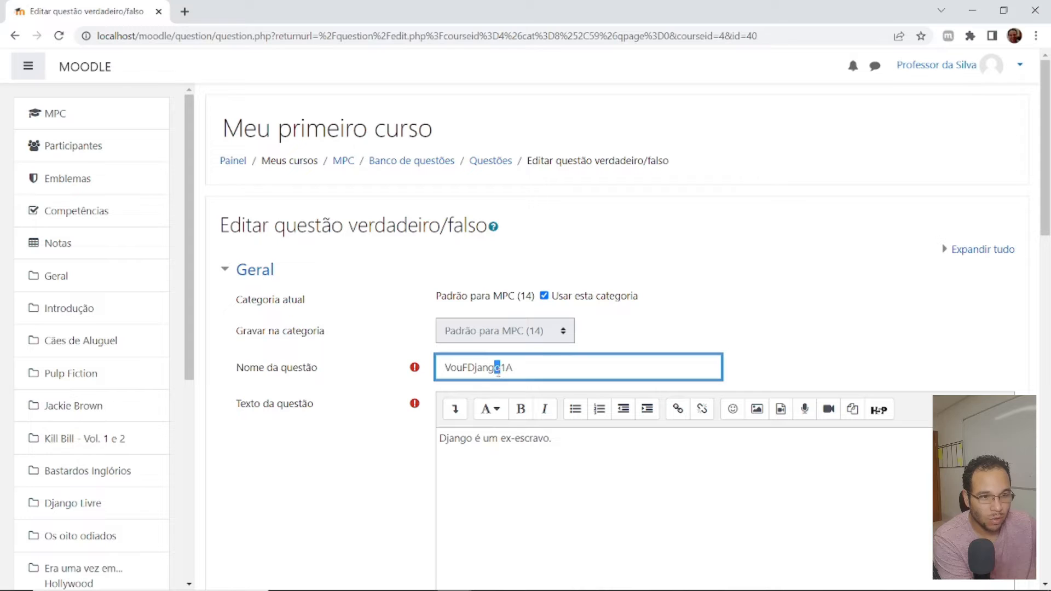
click(534, 331)
click(544, 296)
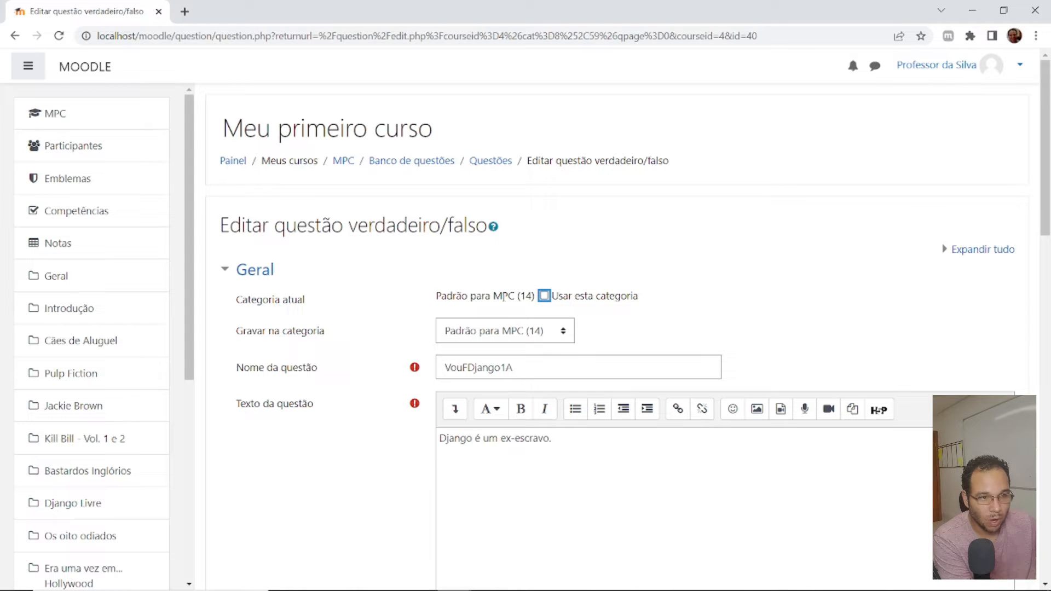
click(518, 335)
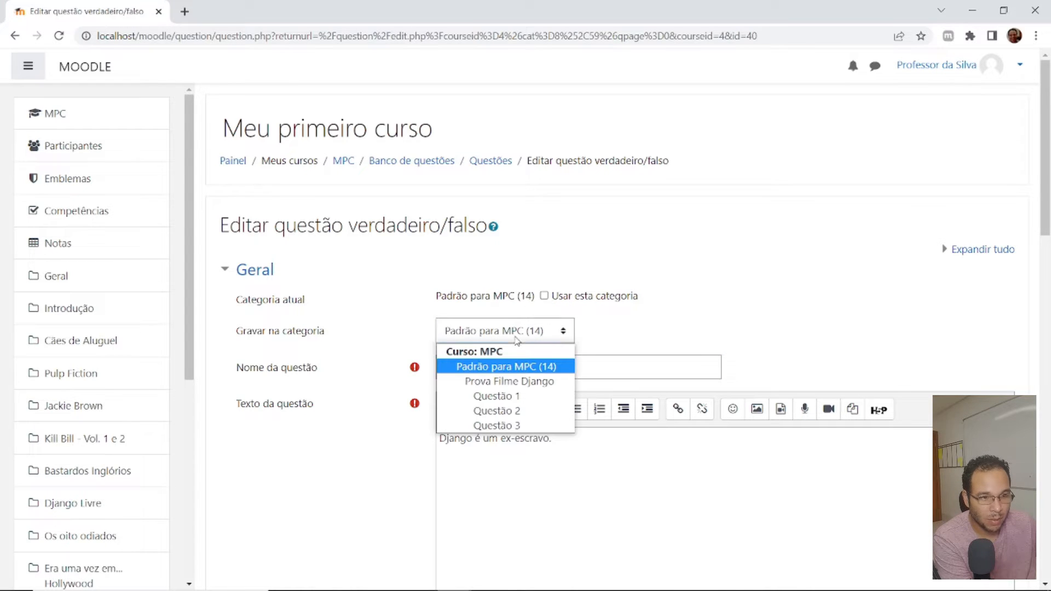
click(522, 392)
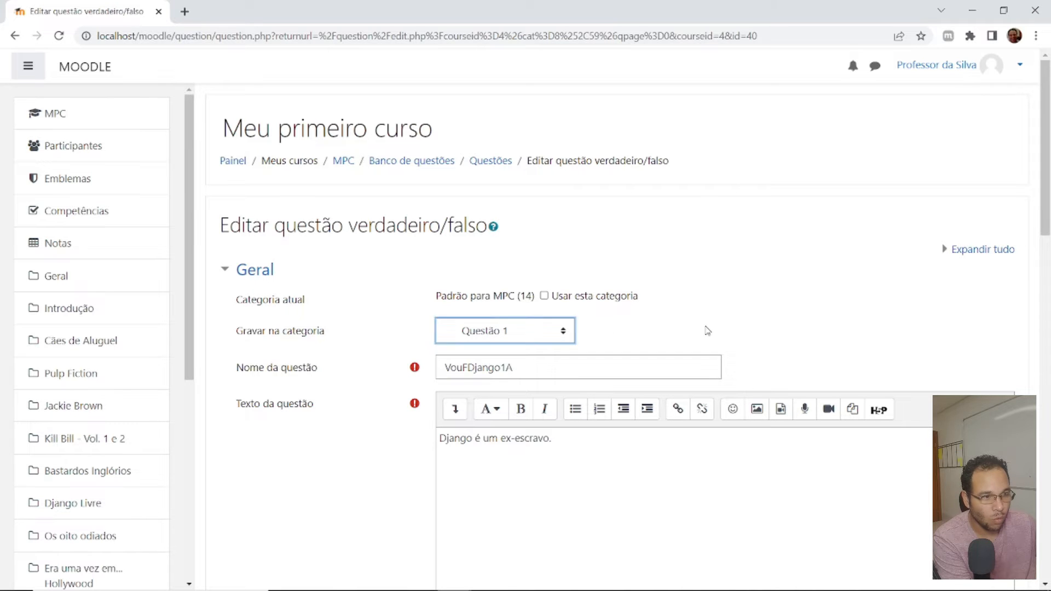
scroll(701, 333, down, 4)
scroll(493, 427, down, 15)
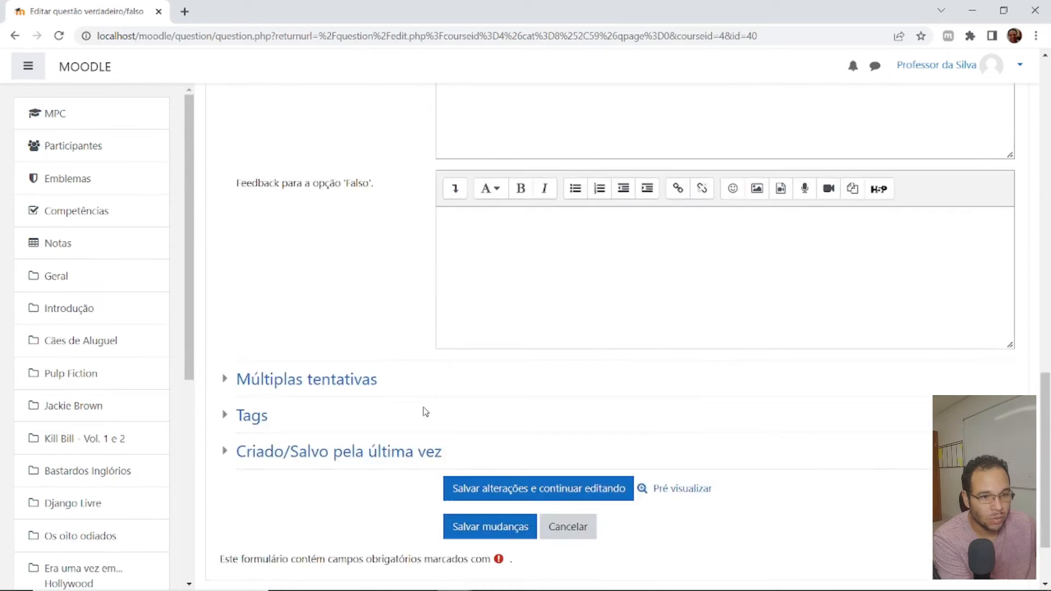
click(470, 431)
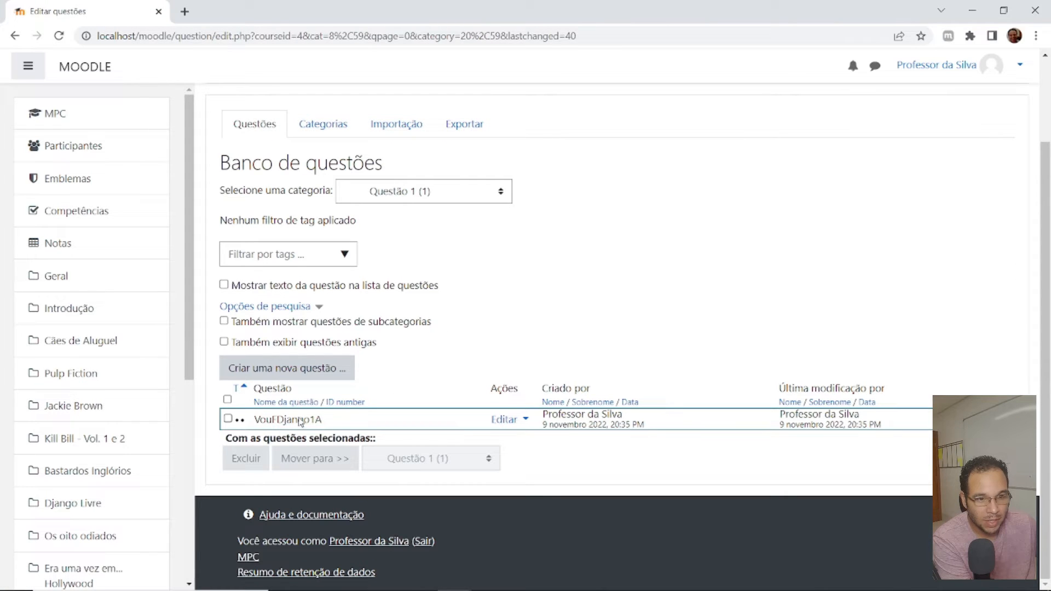
- Create another Verdadeiro/Falso question in the Questão 1 category, reusing the first question's name changed to VouFDjango1B
drag(321, 420, 256, 425)
key(ctrl+c)
click(307, 368)
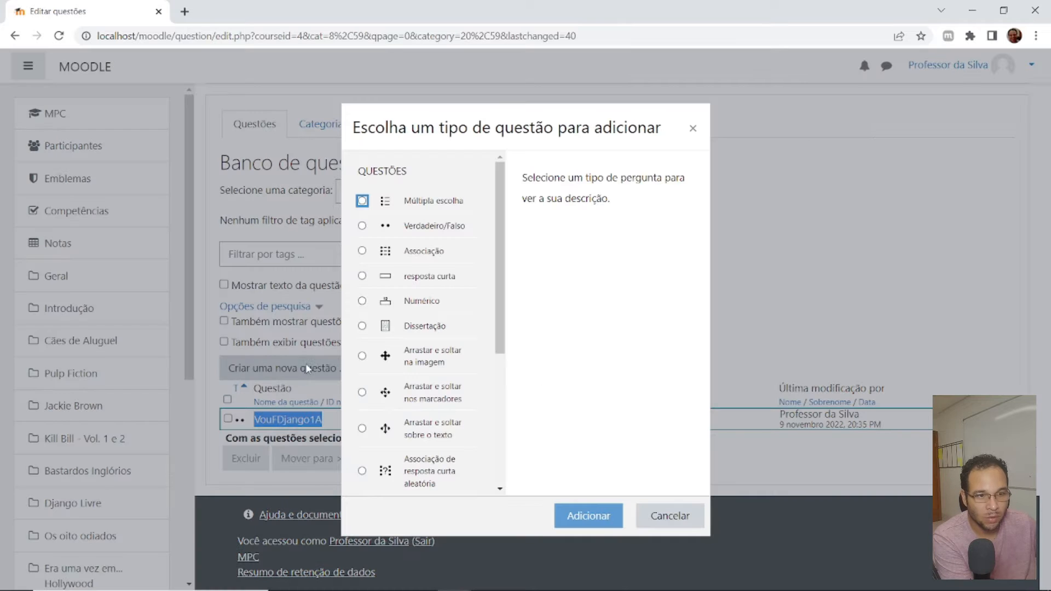
click(403, 227)
click(570, 523)
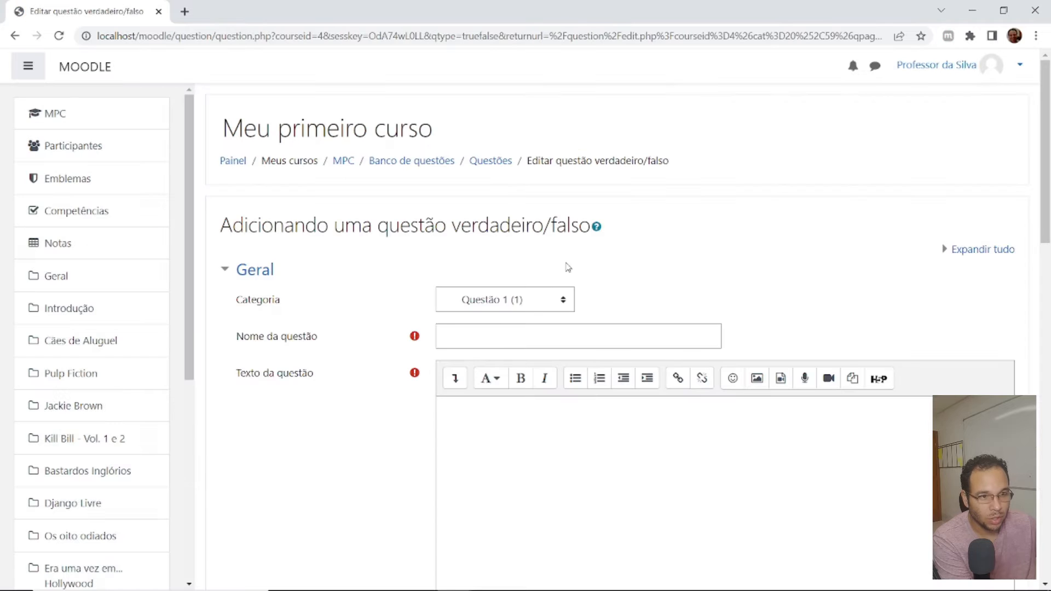
click(514, 336)
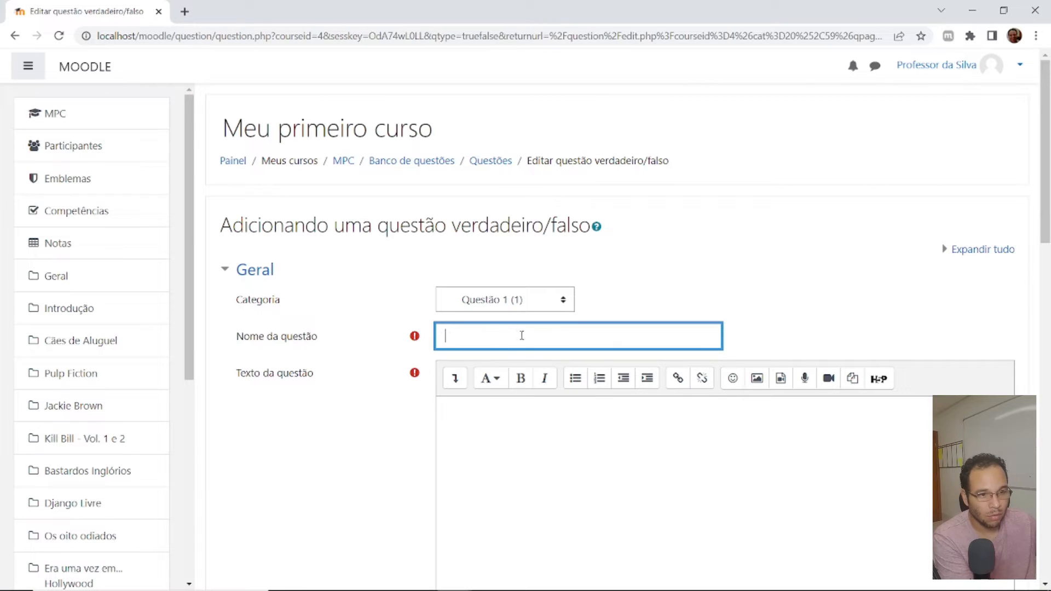
key(ctrl+v)
drag(515, 336, 509, 336)
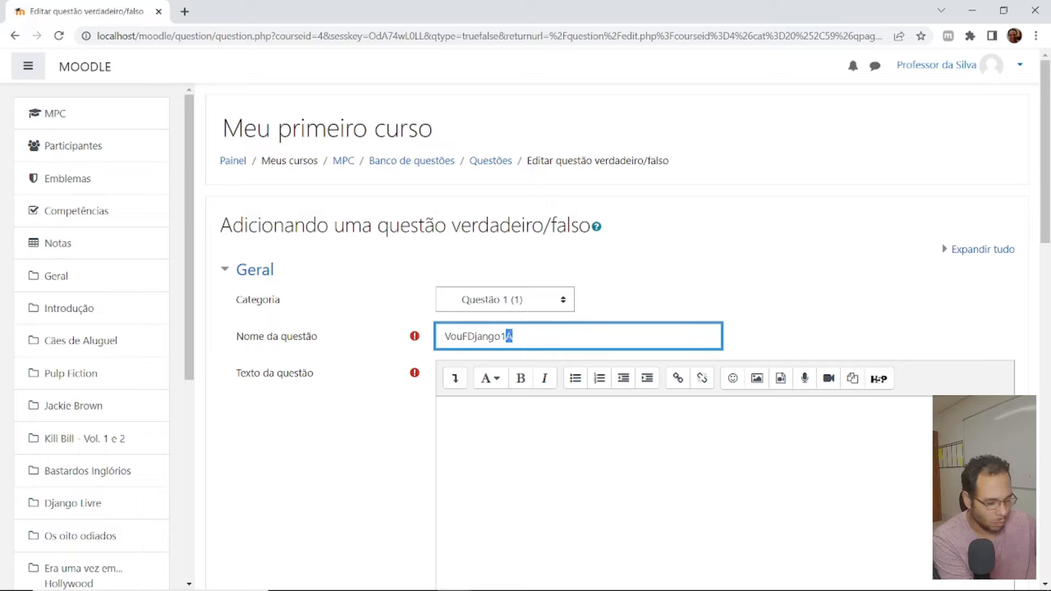
text(B)
- Enter "Django é um senhor de escravos." as the question text and save the question
click(547, 461)
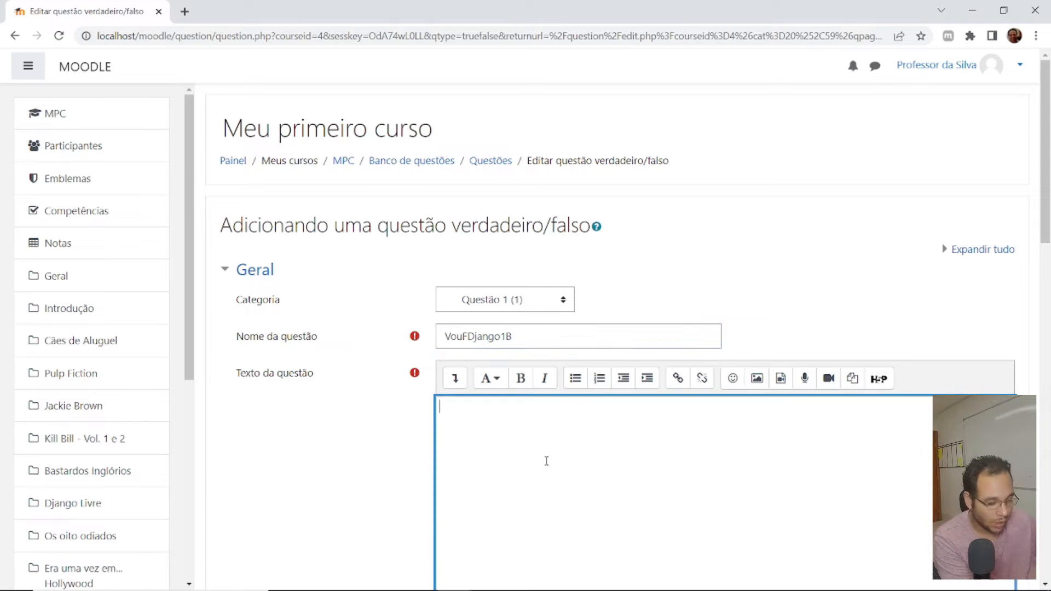
text(Django é um senhor de escravos.)
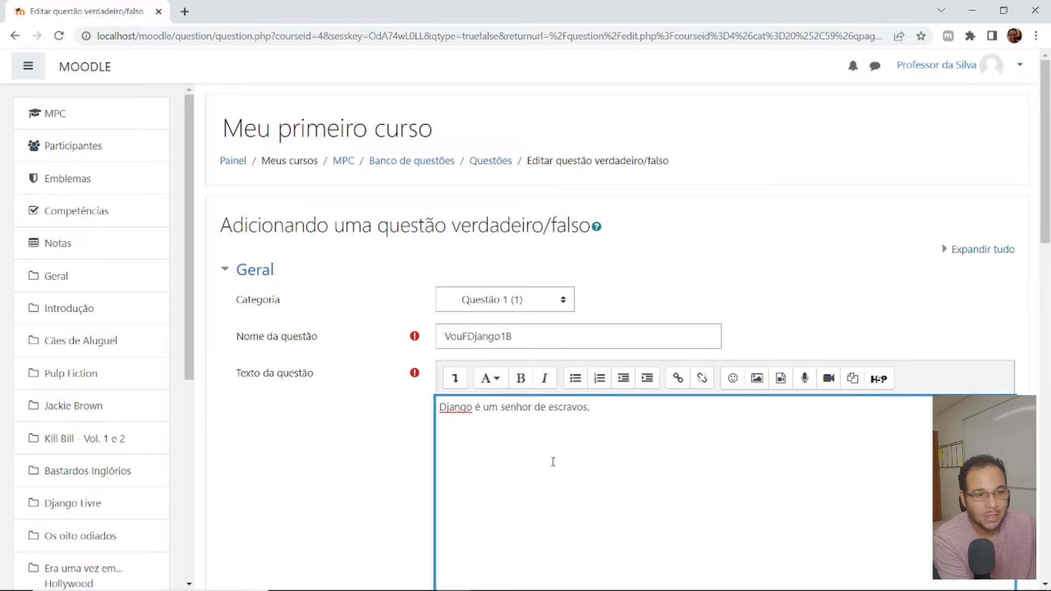
scroll(552, 462, down, 10)
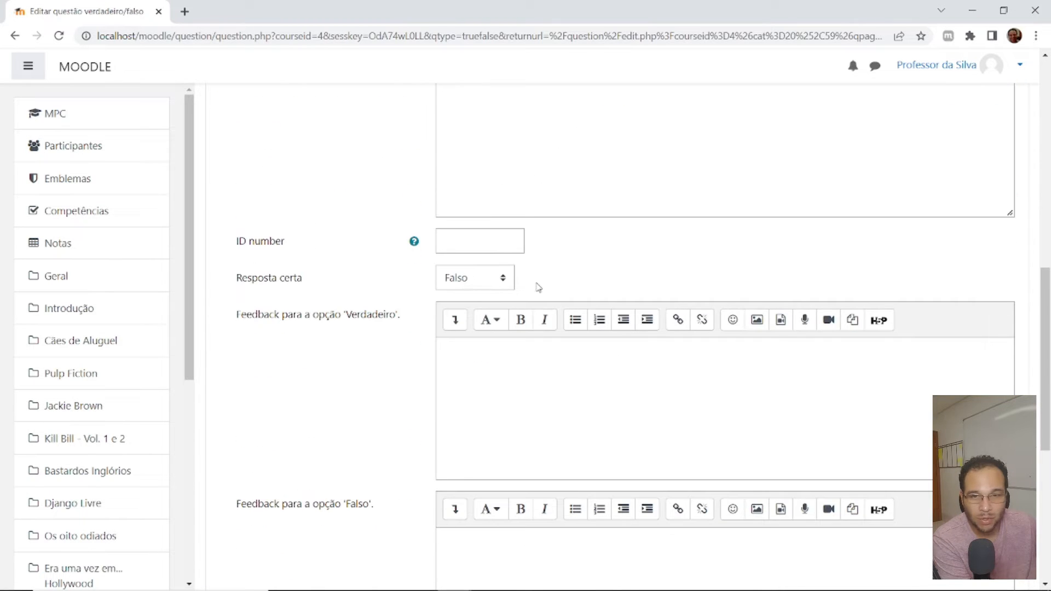
scroll(539, 287, down, 6)
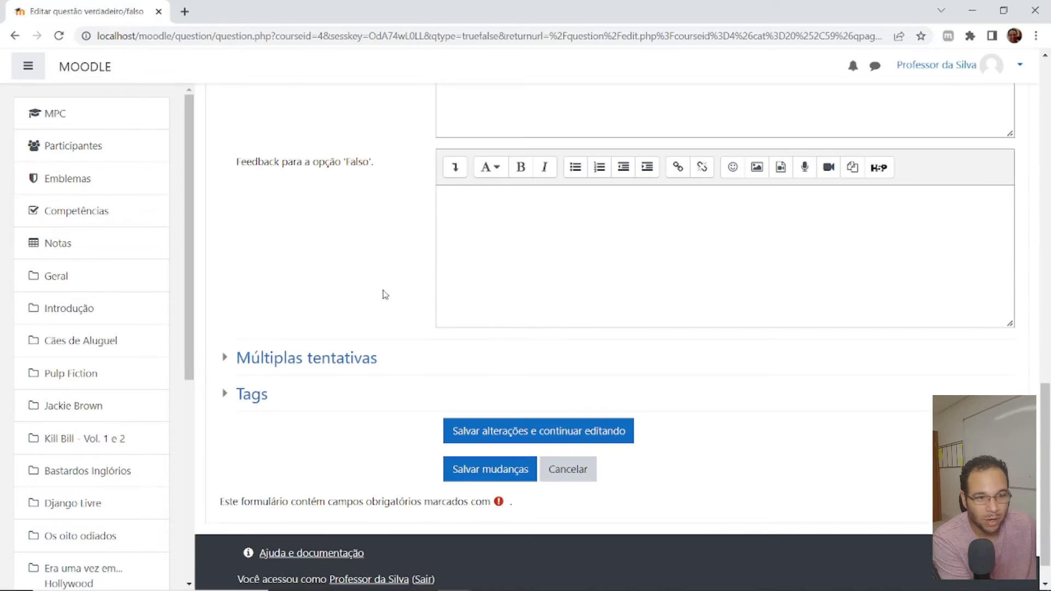
click(491, 474)
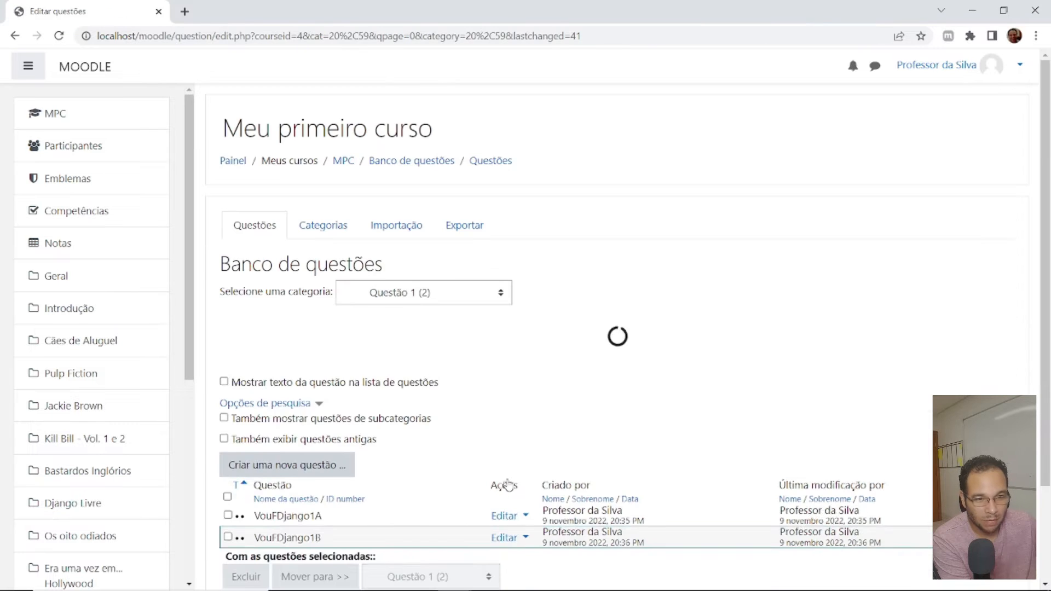
- Search Google for "django adoro cinema" in a new browser tab and open the Django Livre page on AdoroCinema
scroll(513, 443, down, 3)
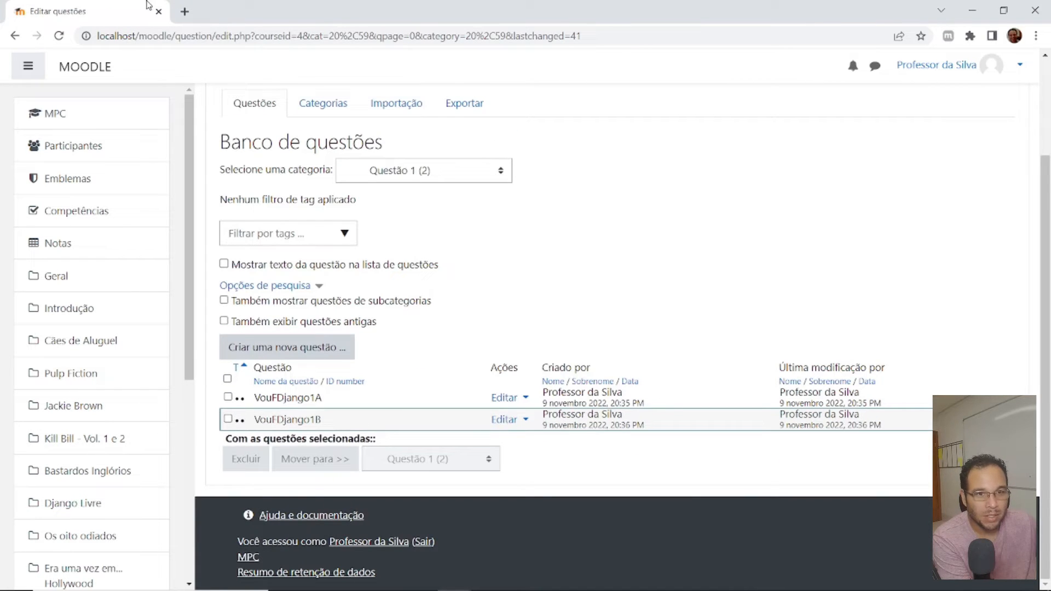
click(187, 12)
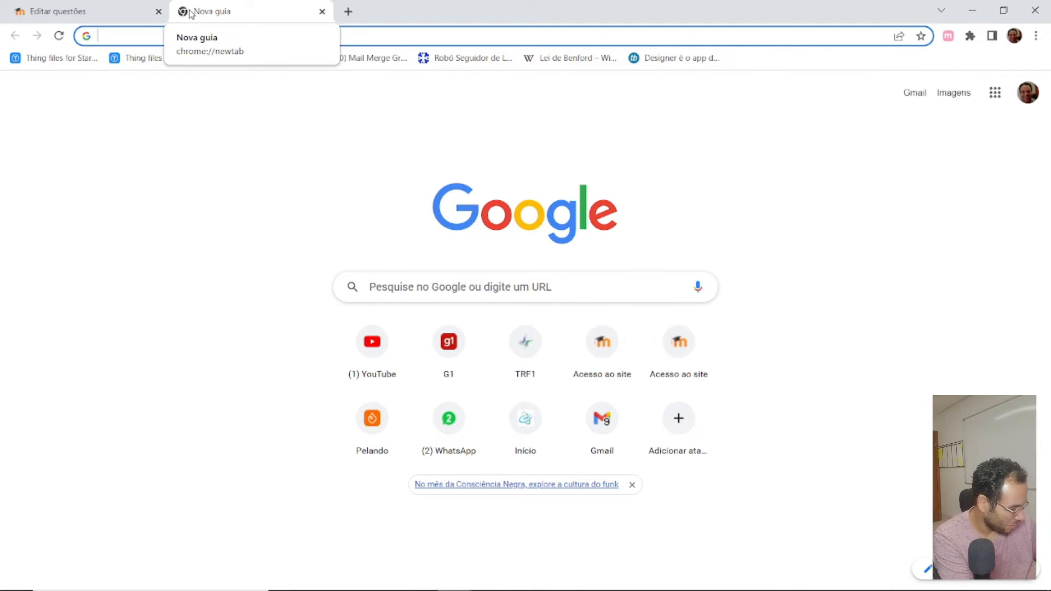
text(django adoro cinema)
key(Return)
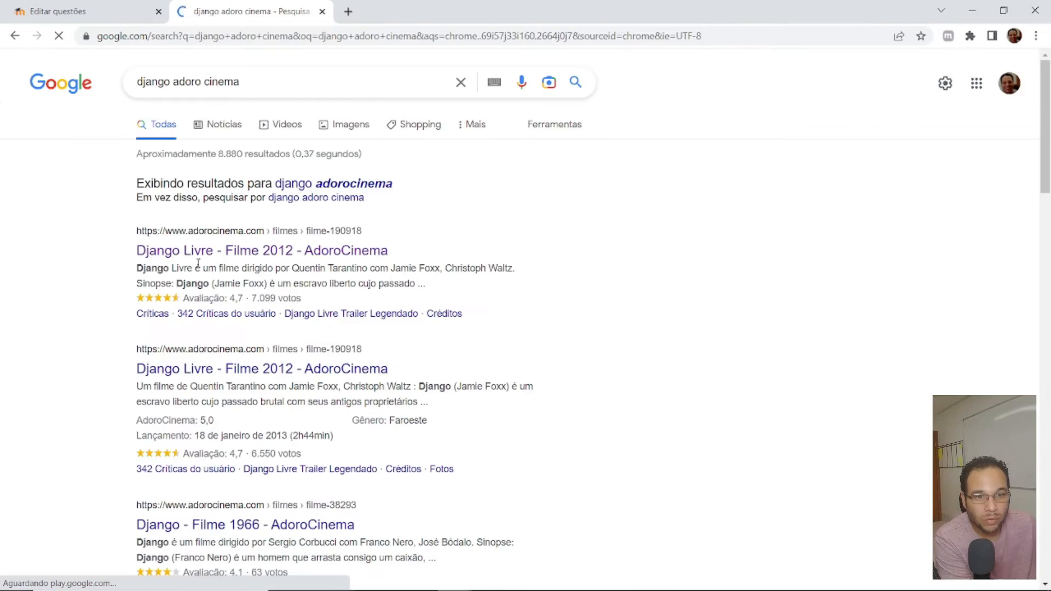
click(226, 256)
- Read through the film's synopsis and the sections below it, dismissing the Google sign-in prompt
scroll(575, 269, down, 15)
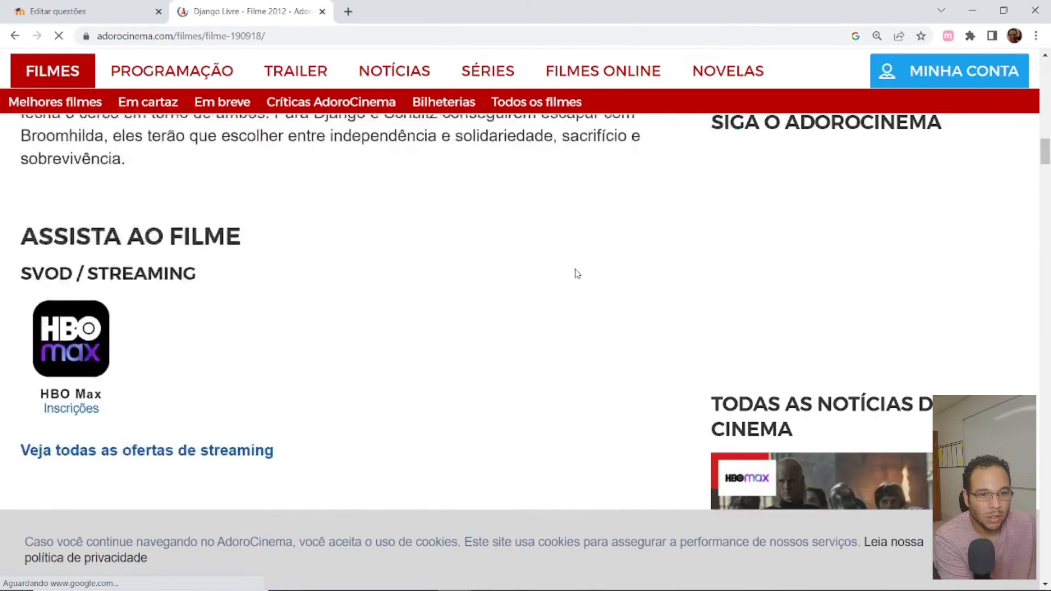
scroll(576, 273, down, 4)
scroll(574, 274, up, 10)
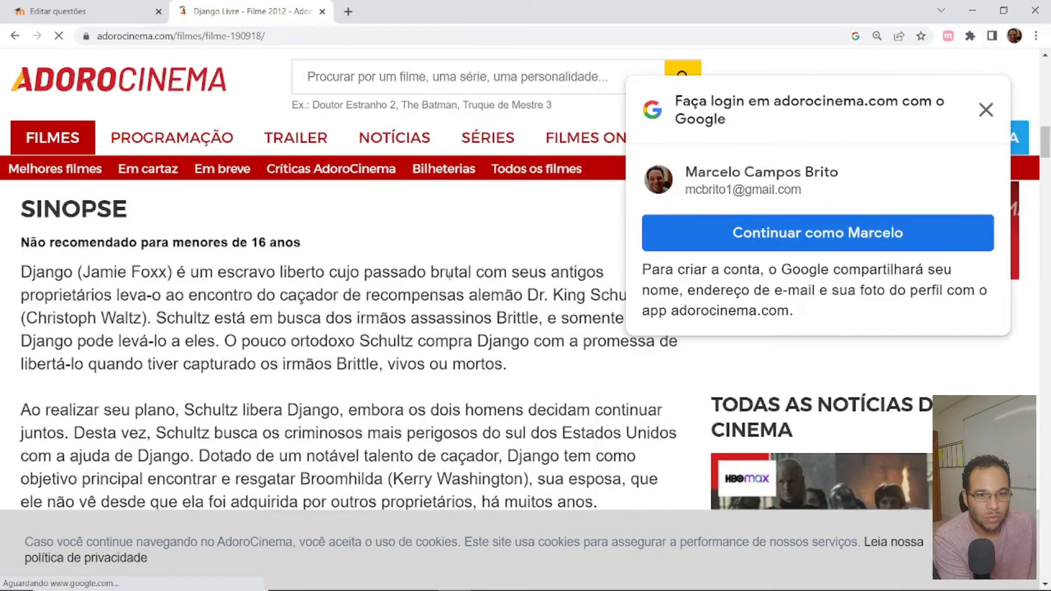
scroll(449, 273, down, 1)
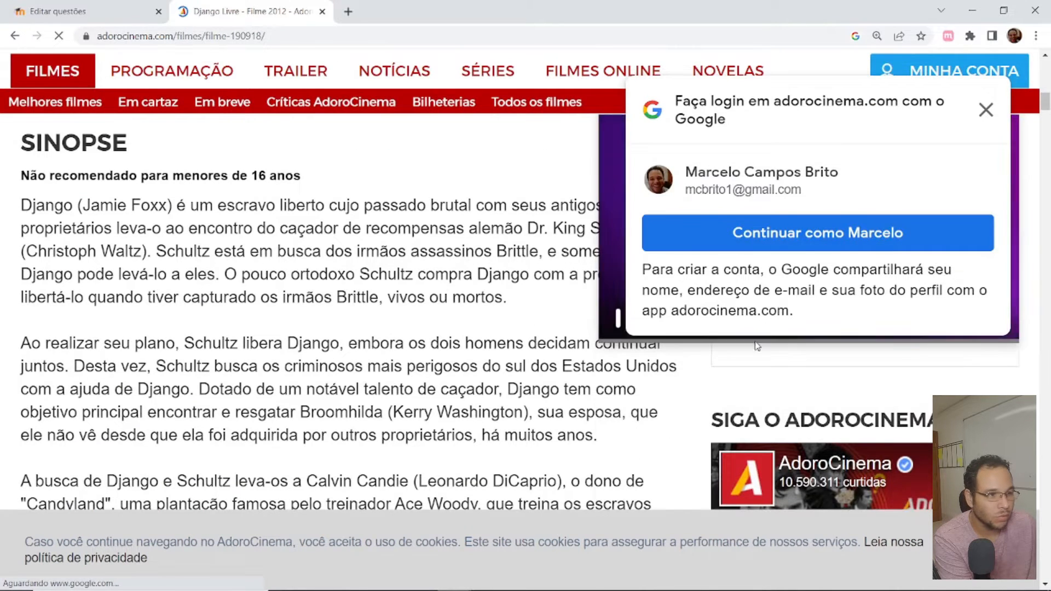
click(986, 110)
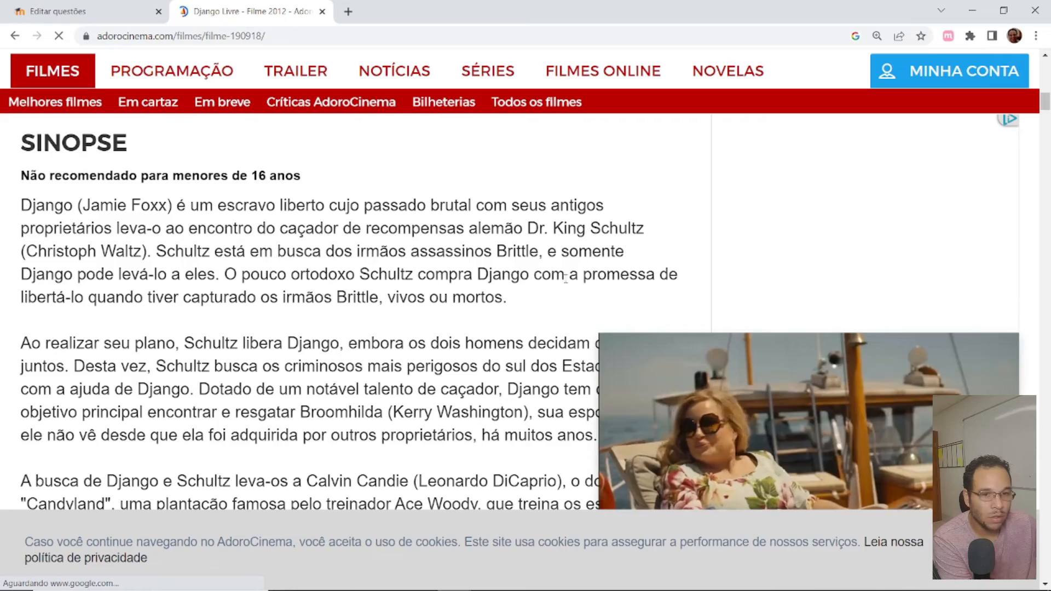
scroll(389, 293, down, 12)
scroll(389, 296, down, 15)
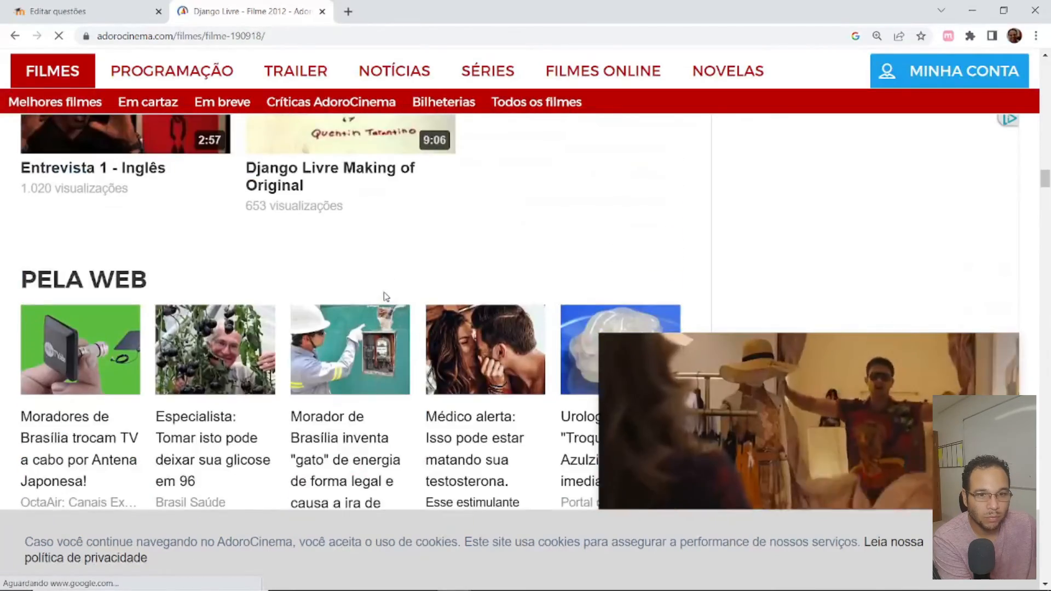
scroll(386, 296, down, 6)
- Find "personage" on the film page and go through the matches to examine the cast and their characters
key(ctrl+f)
text(p)
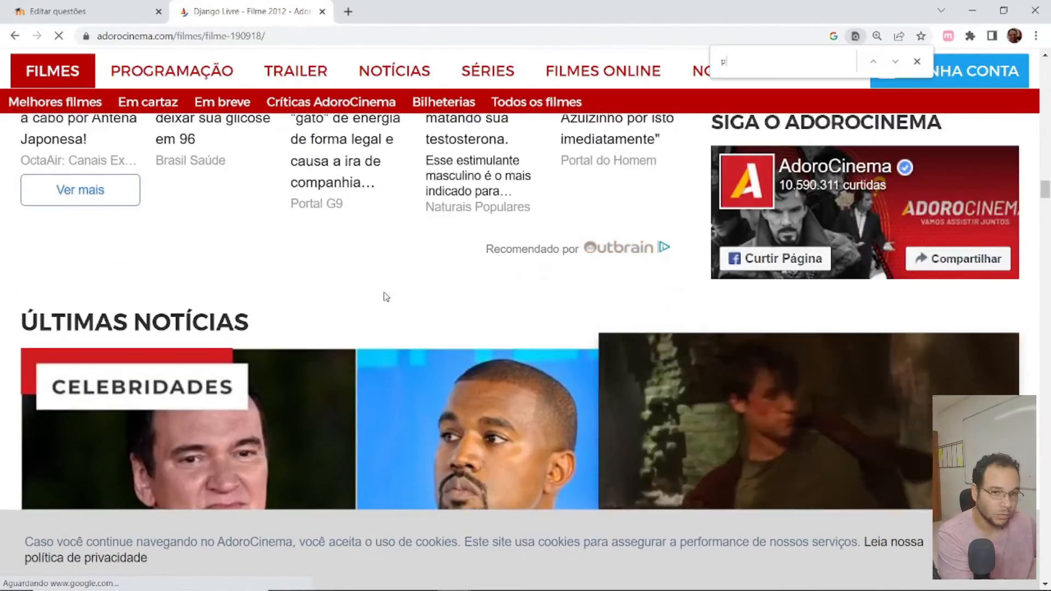
text(ers)
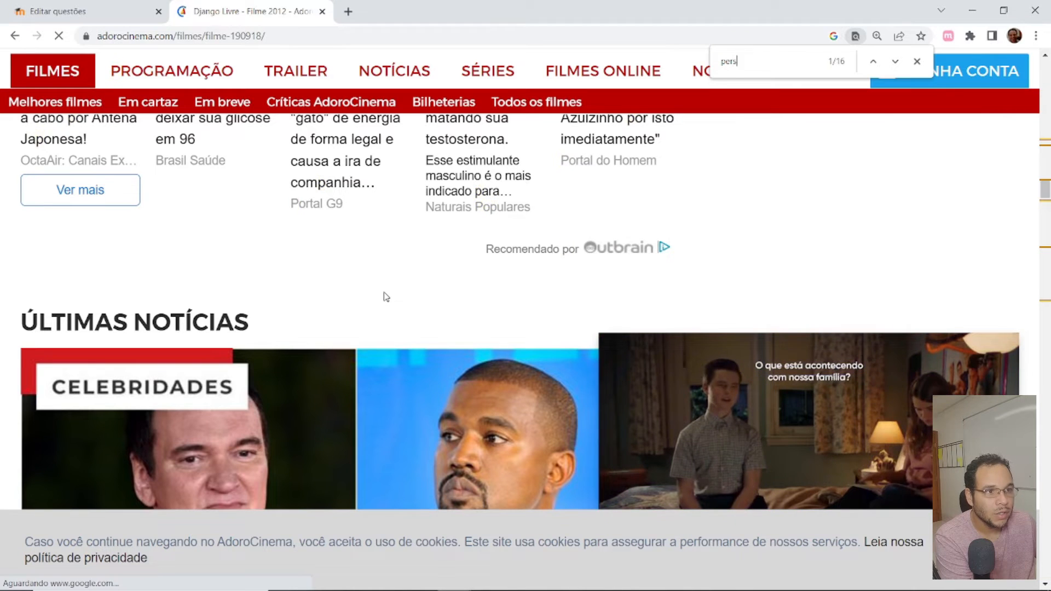
text(onagb)
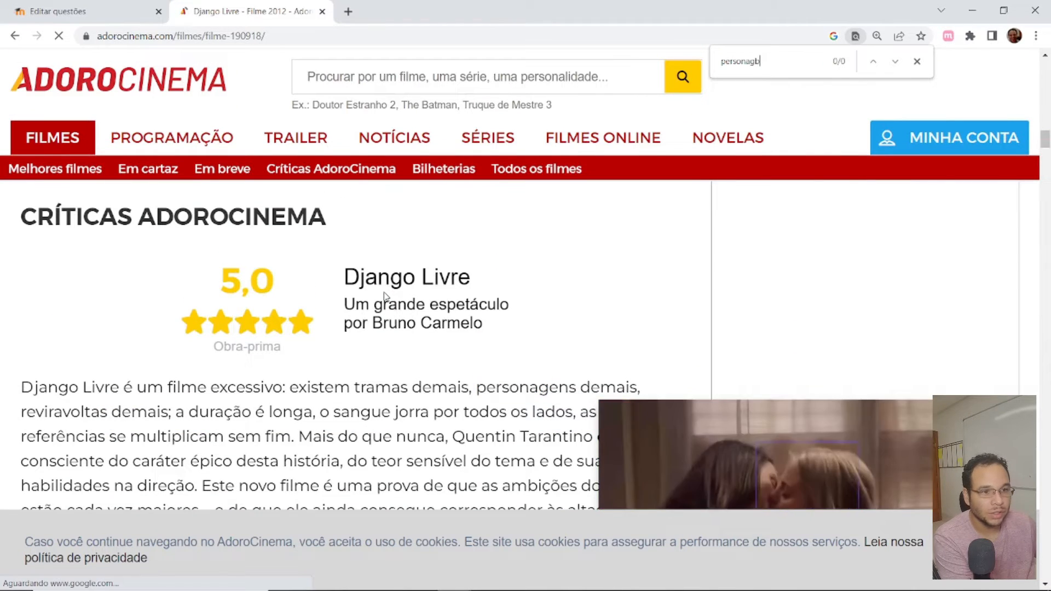
text(e)
key(BackSpace)
key(BackSpace)
text(e)
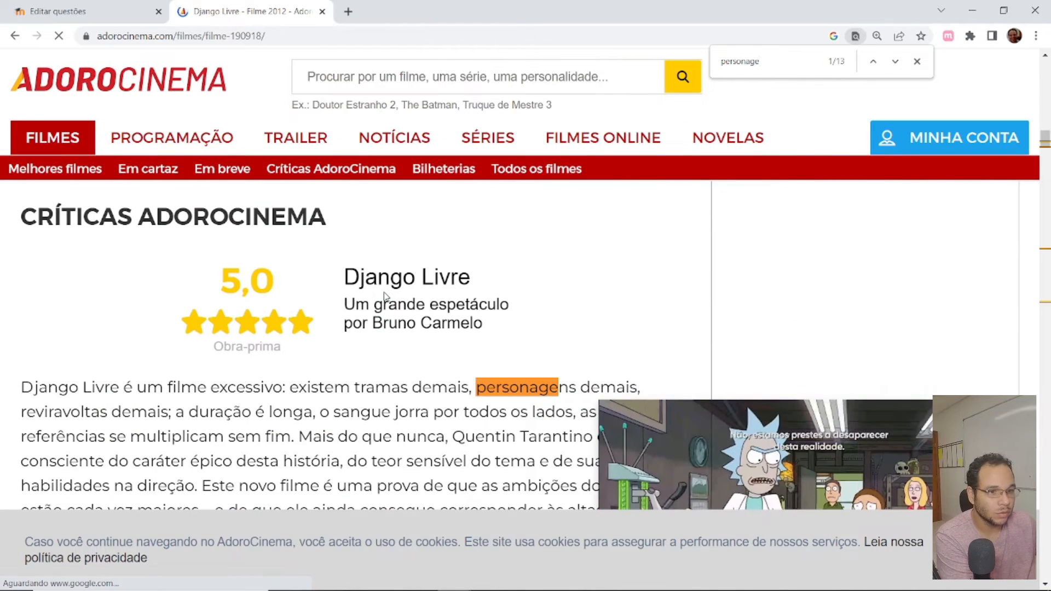
key(Return)
key(Return)
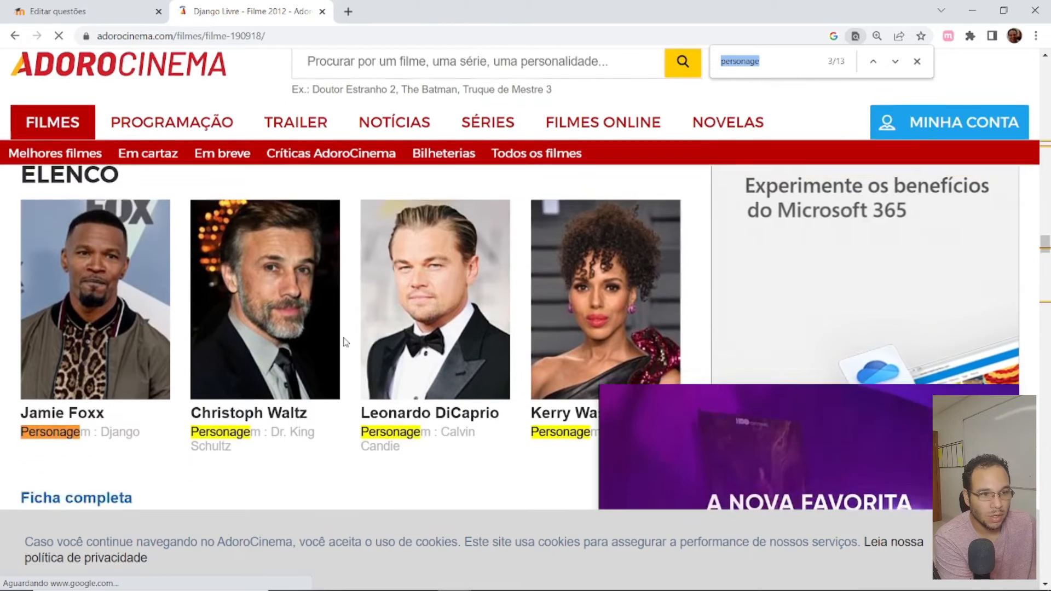
scroll(345, 342, down, 2)
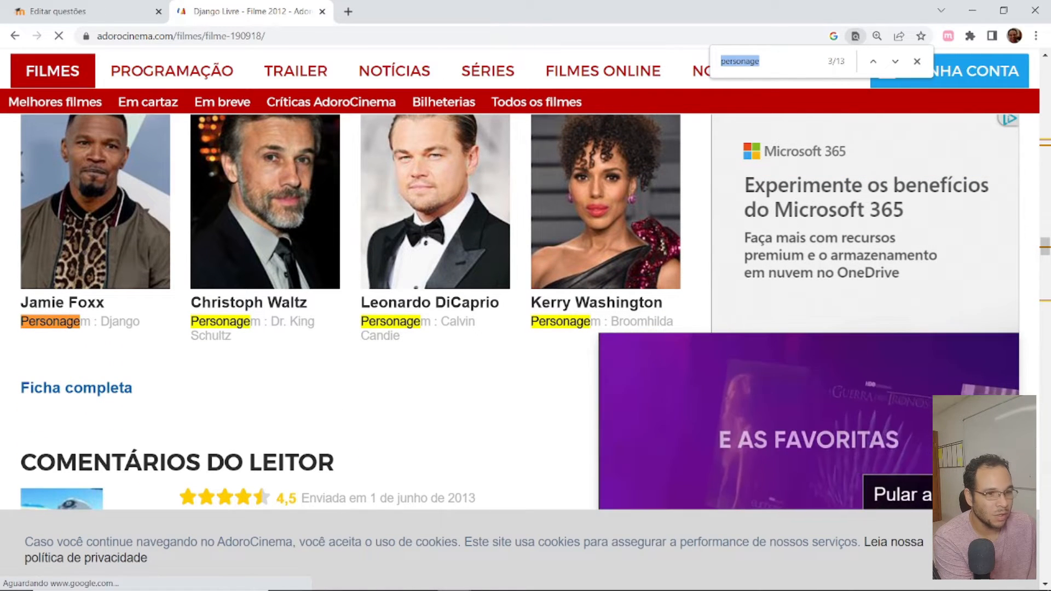
- Return to the Moodle question bank, add a new true/false question in category Questão 1, and name it VouFDjango2A
key(ctrl+0)
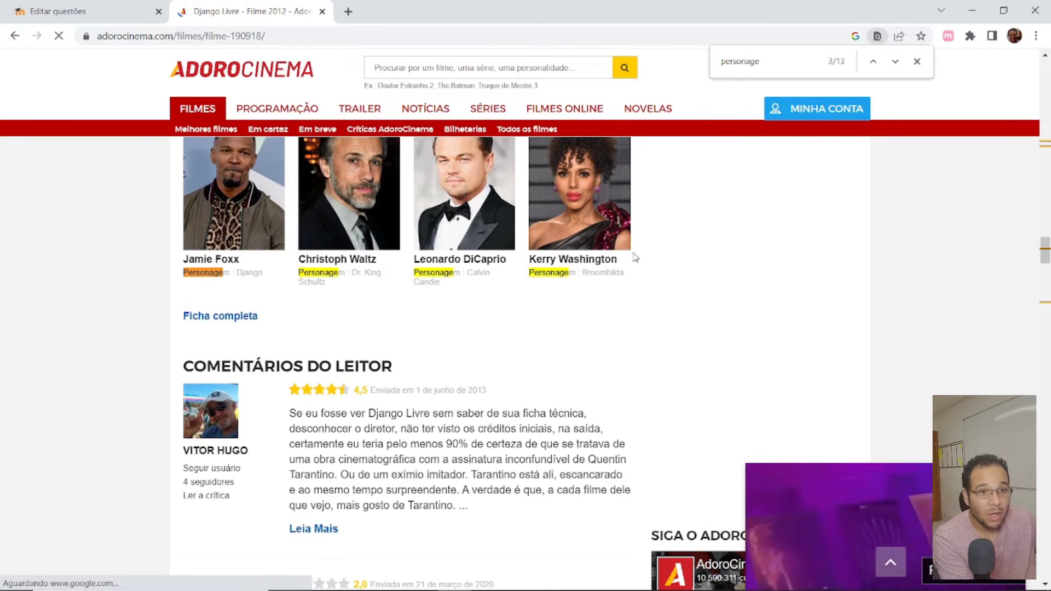
click(63, 11)
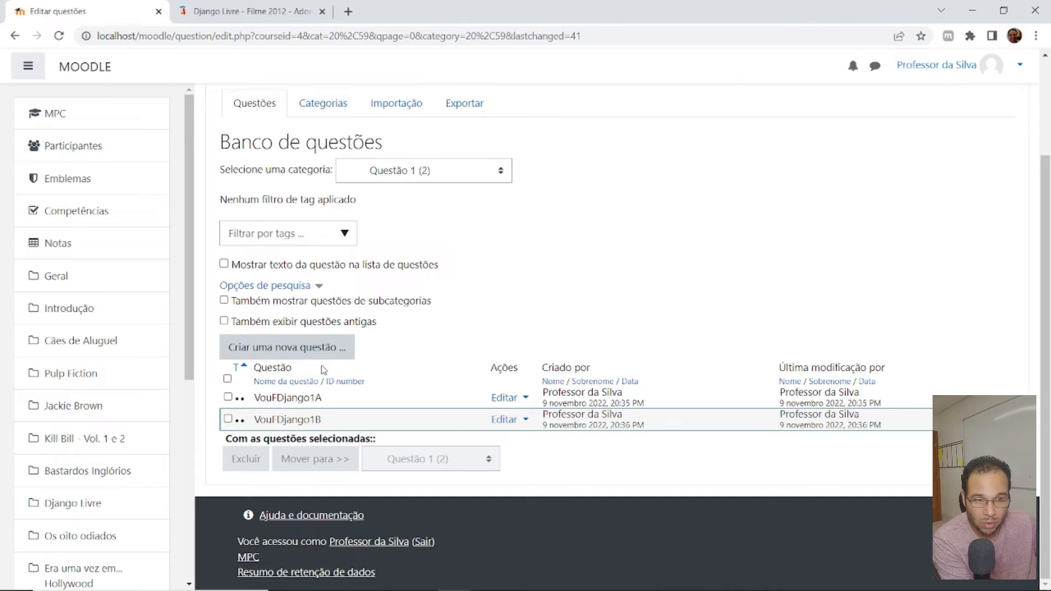
click(304, 351)
click(399, 224)
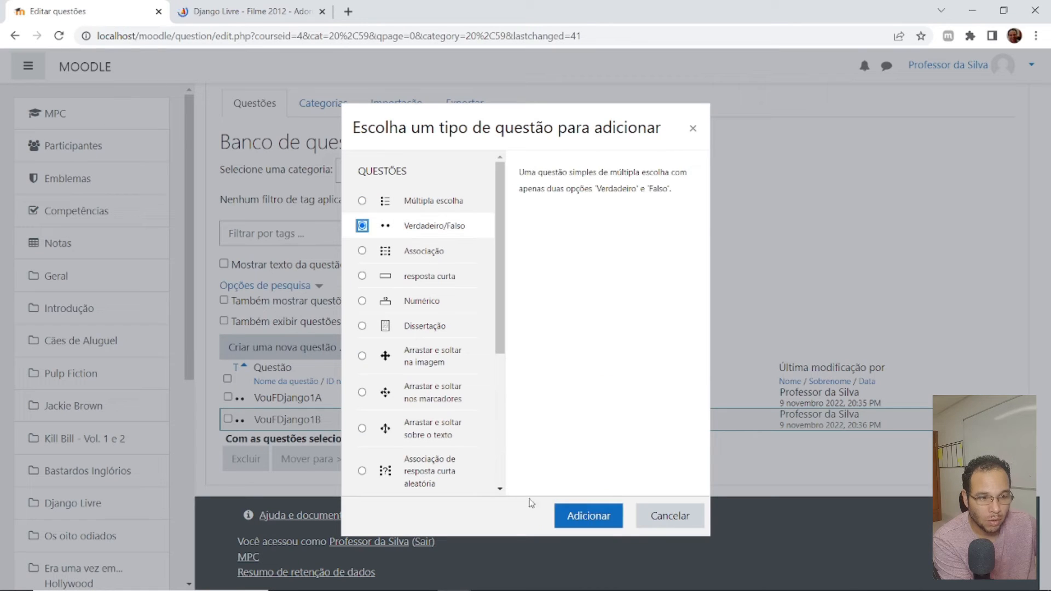
click(580, 517)
click(501, 345)
text(Vo)
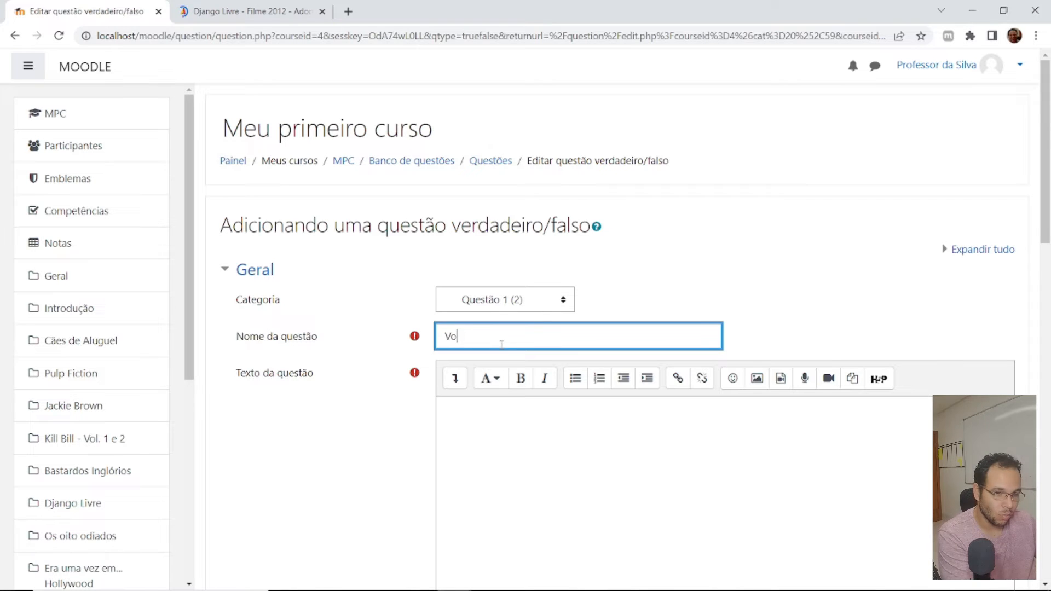
text(F Django1A)
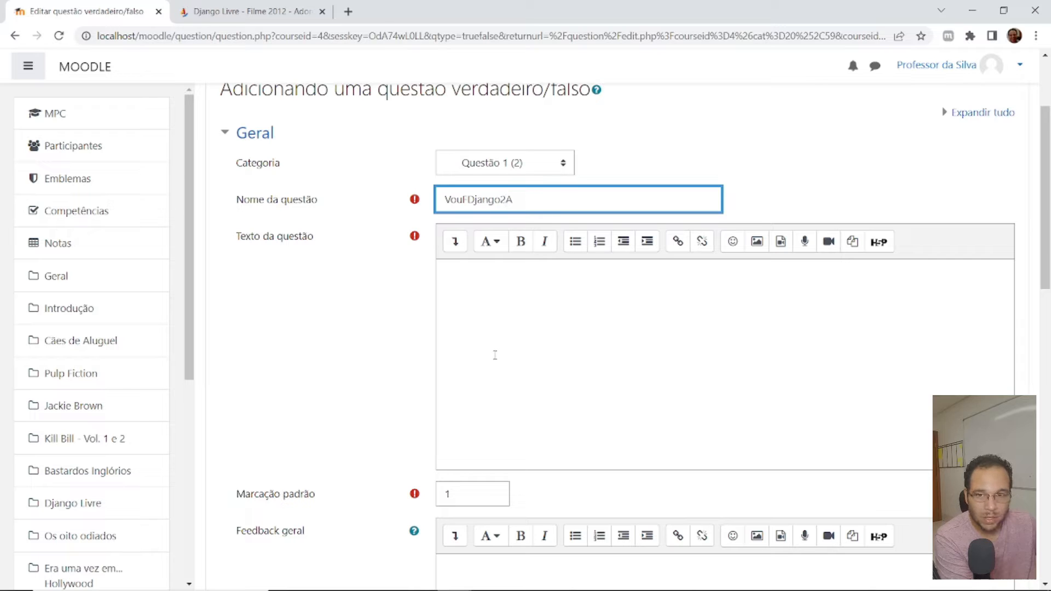
- Enter "Brunhilda é esposa de Django." as the question text, set the correct answer to Verdadeiro, and save the question
click(511, 344)
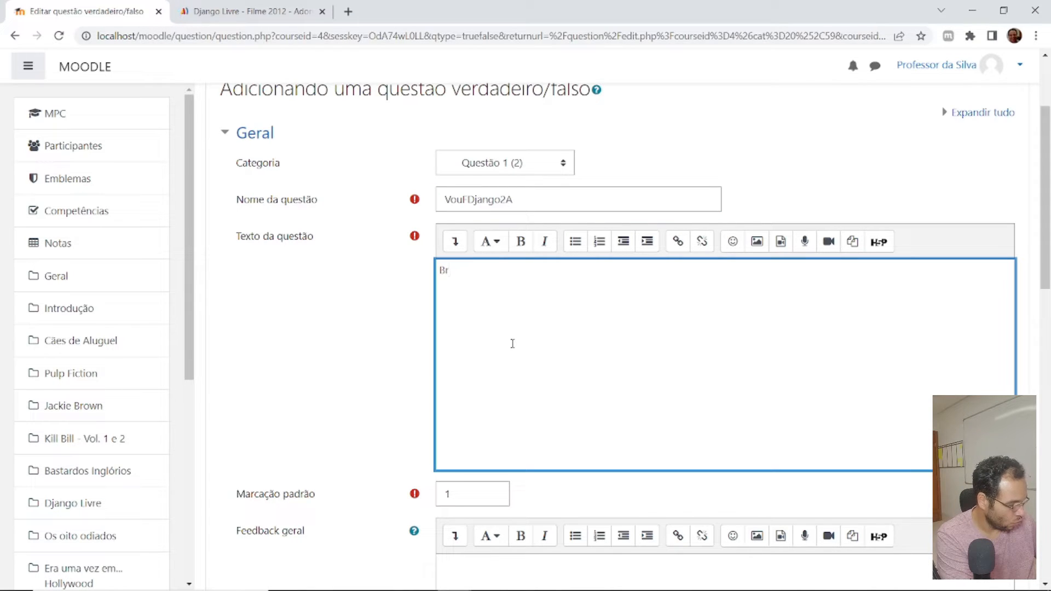
text(Brun)
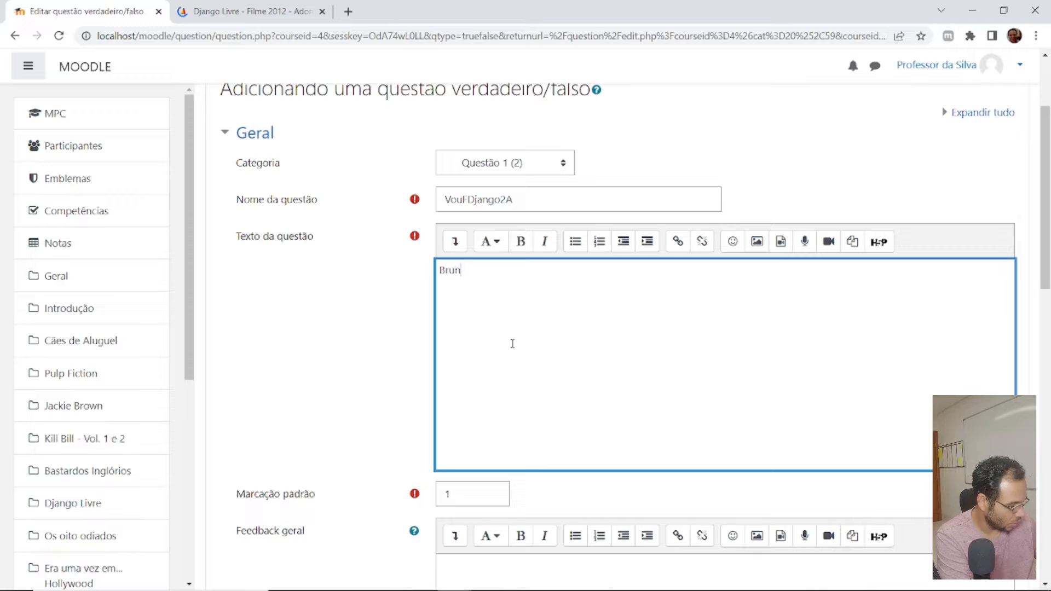
text(hilda é esposa de Django.)
scroll(402, 348, down, 1)
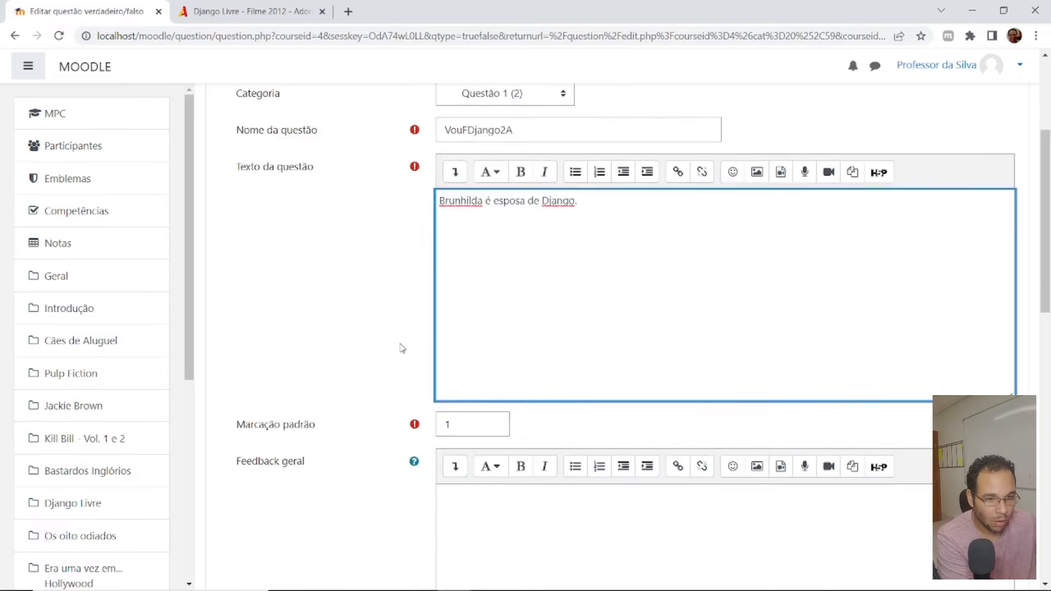
scroll(403, 348, down, 6)
click(468, 143)
click(470, 176)
scroll(378, 191, down, 4)
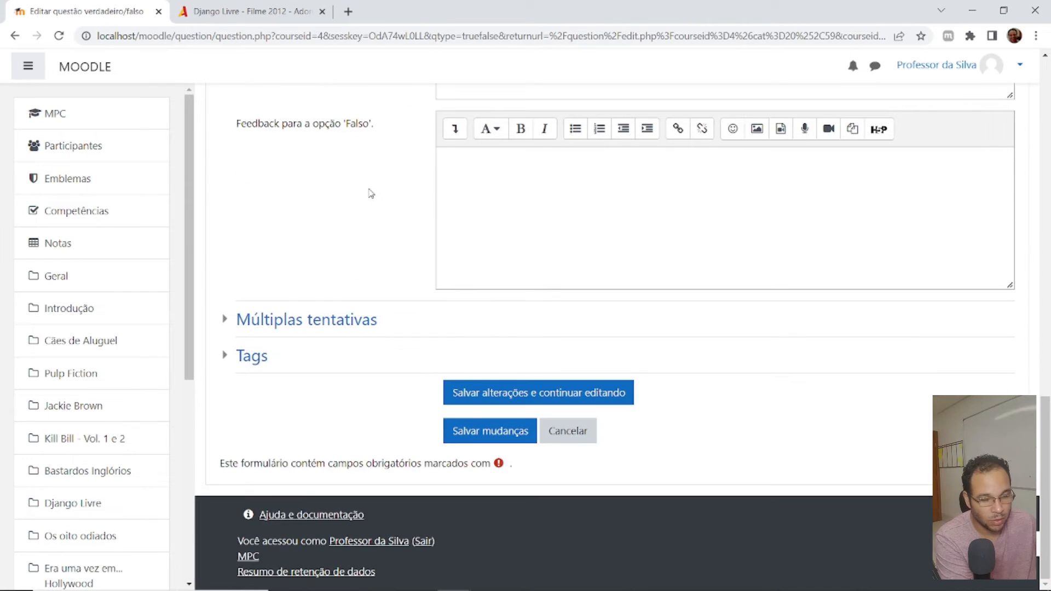
click(479, 430)
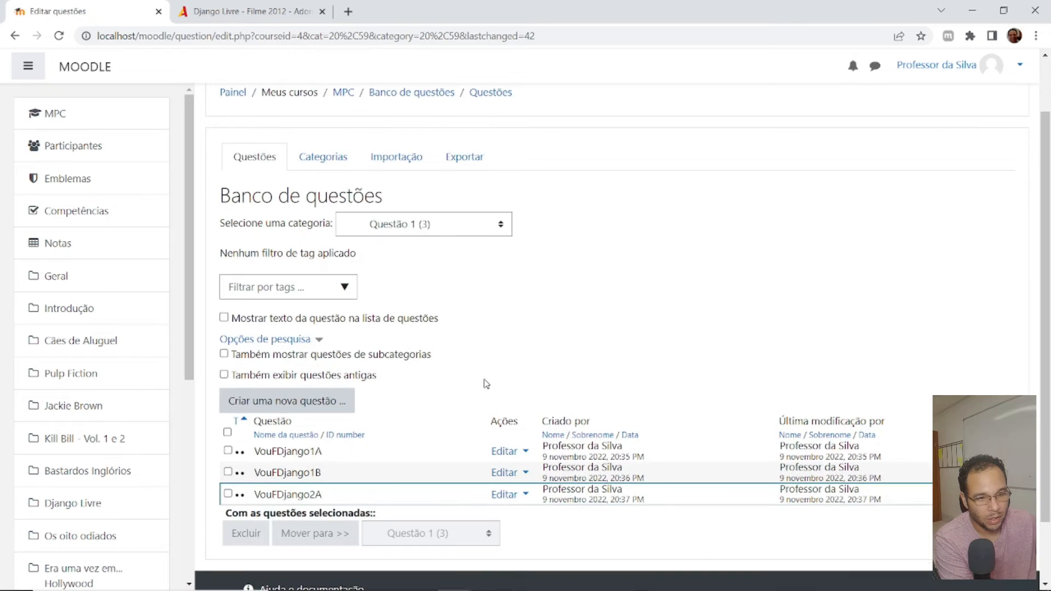
- Edit question VouFDjango2A so that it is stored in category Questão 2, and save the change
click(523, 496)
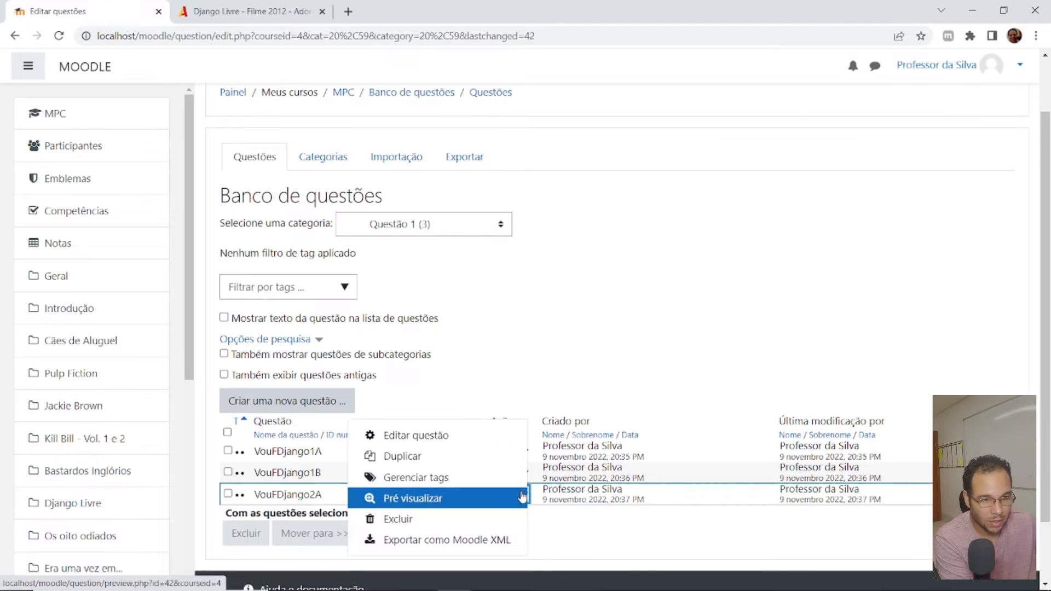
click(476, 436)
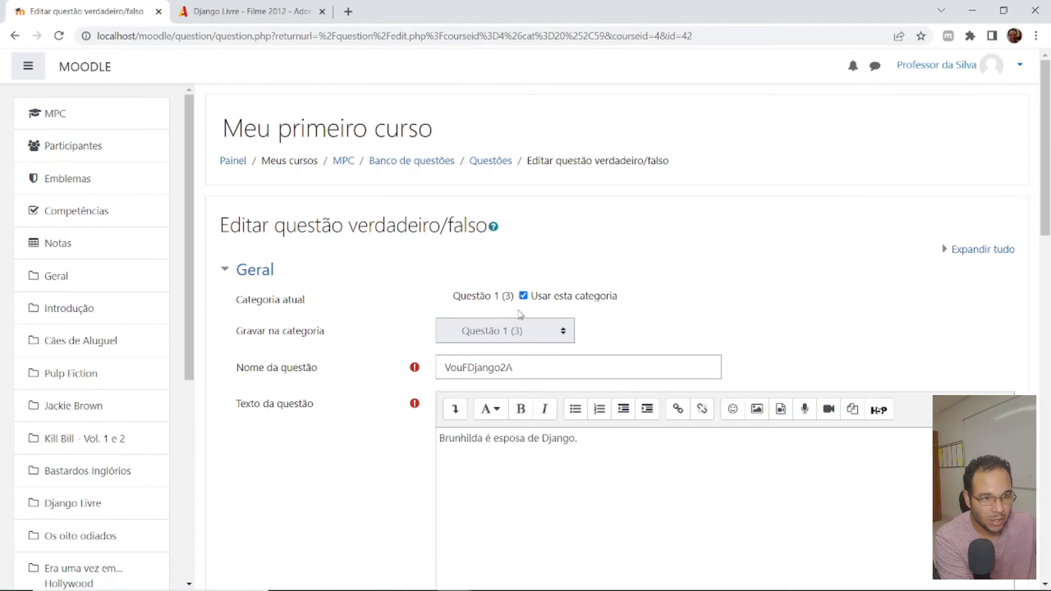
click(522, 295)
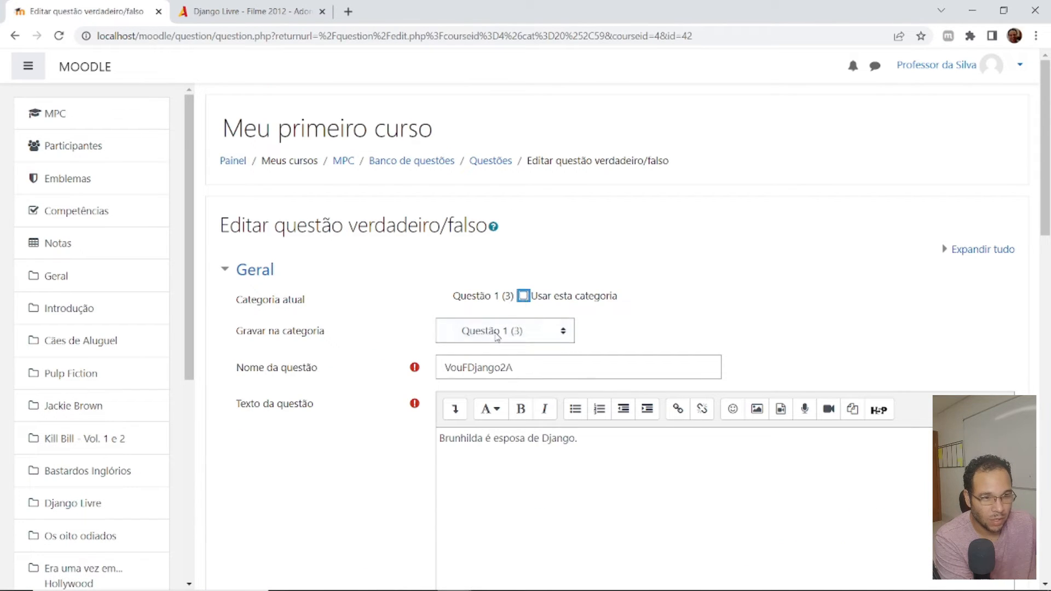
click(498, 333)
click(501, 411)
click(657, 328)
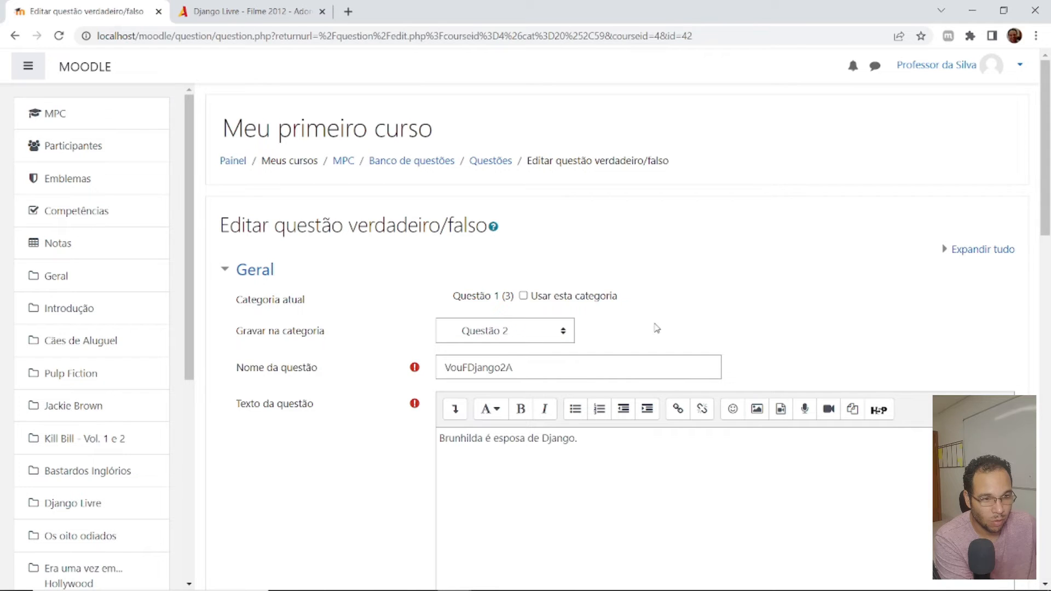
scroll(498, 350, down, 12)
scroll(403, 408, down, 5)
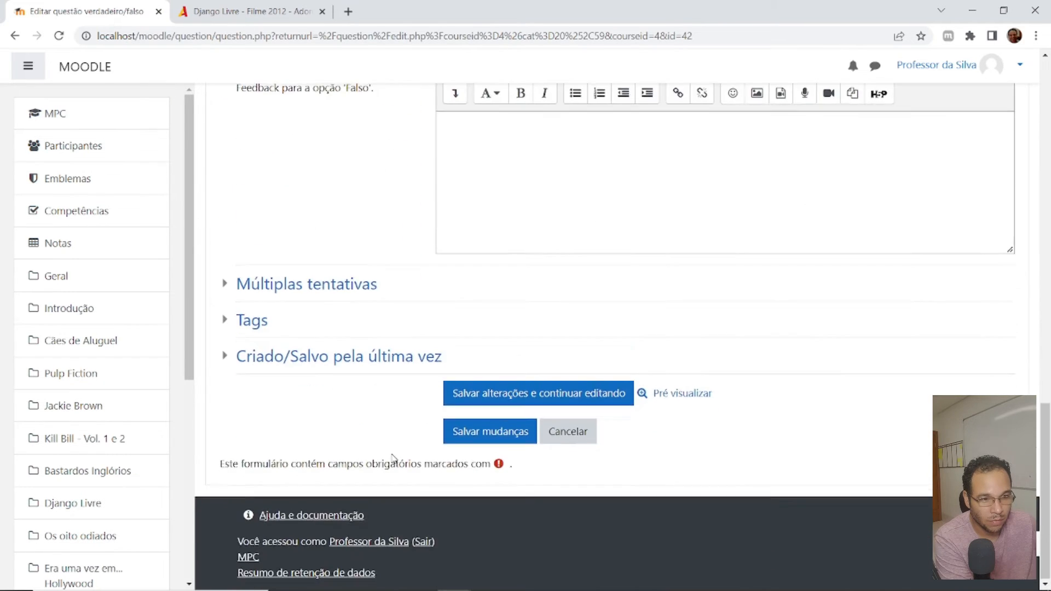
scroll(462, 462, up, 1)
click(469, 498)
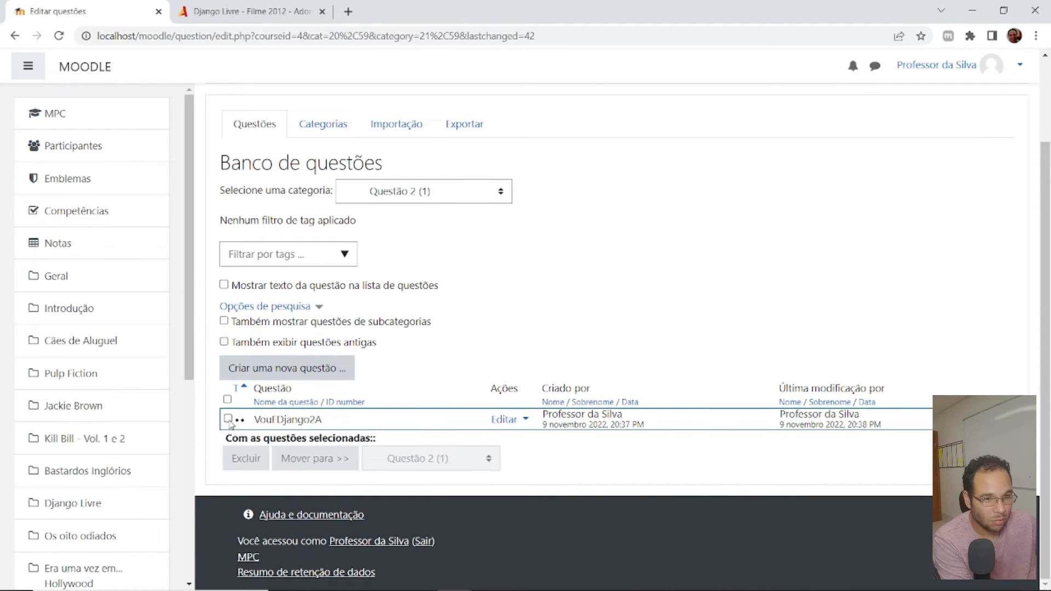
- Duplicate question VouFDjango2A and name the copy VouFDjango2B
click(523, 420)
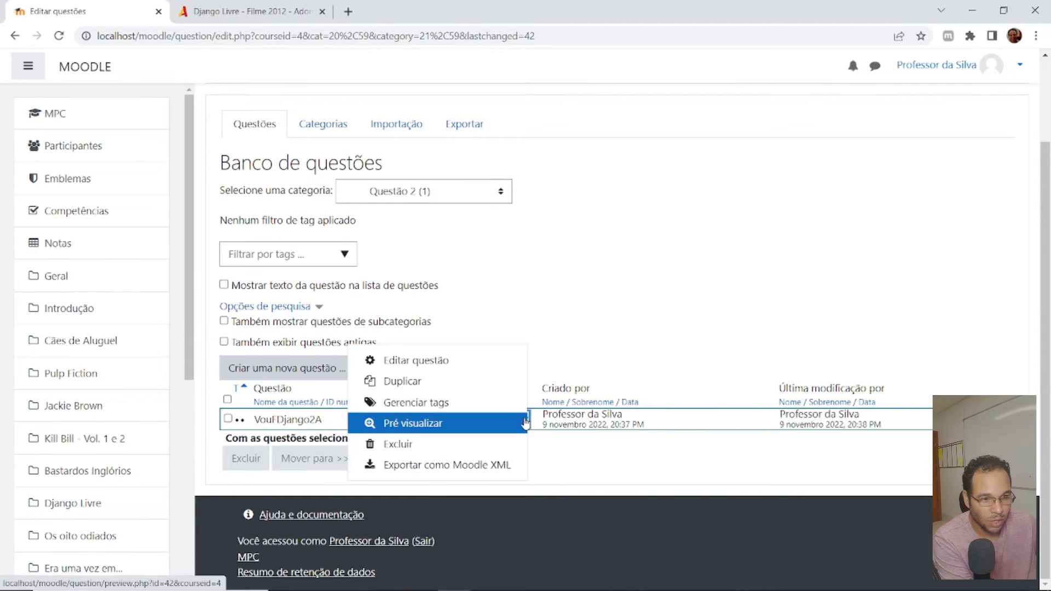
click(446, 383)
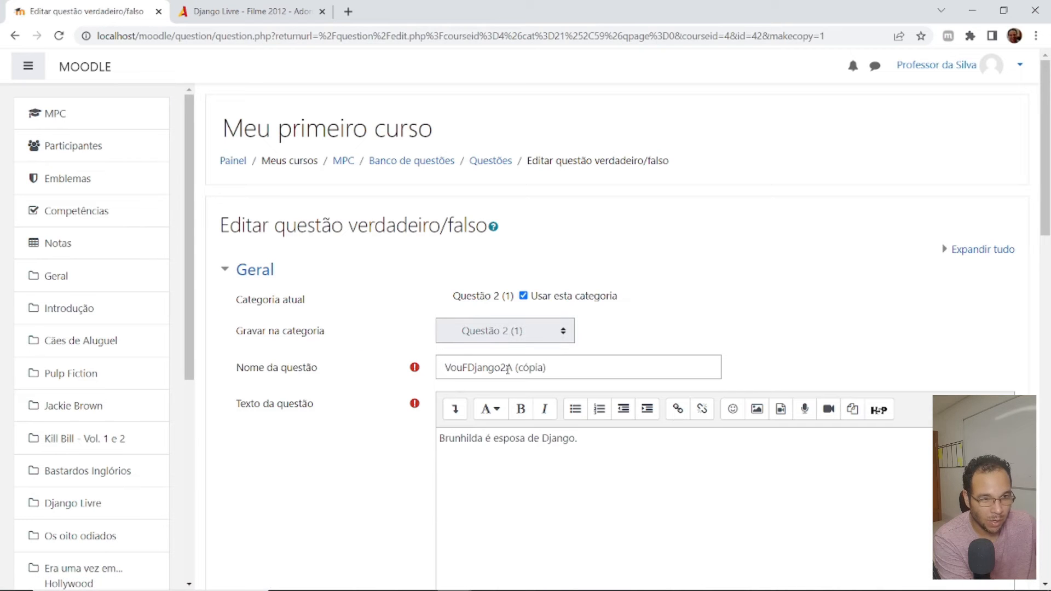
drag(505, 367, 638, 368)
text(B)
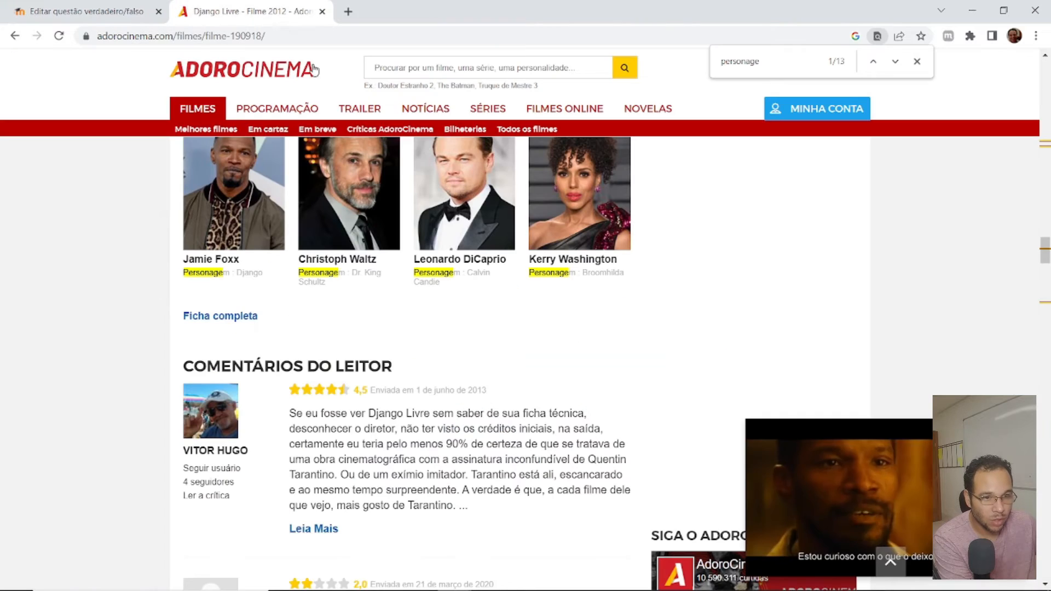
- Copy the character name "Dr. King Schultz" from the AdoroCinema page and replace "Django" with it in the Moodle question text
click(230, 11)
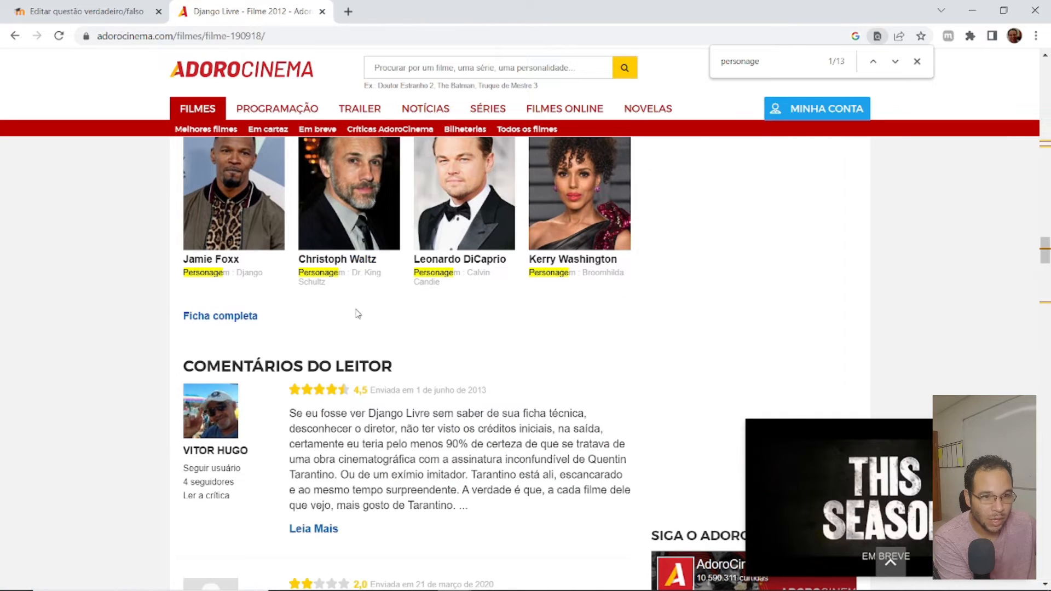
drag(352, 285, 351, 273)
key(ctrl+c)
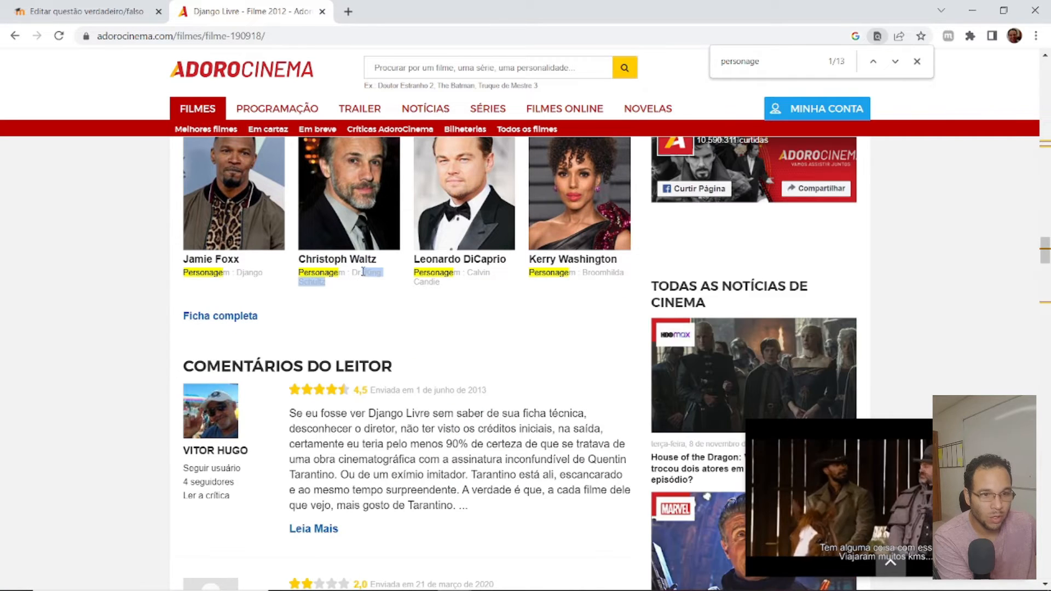
click(124, 8)
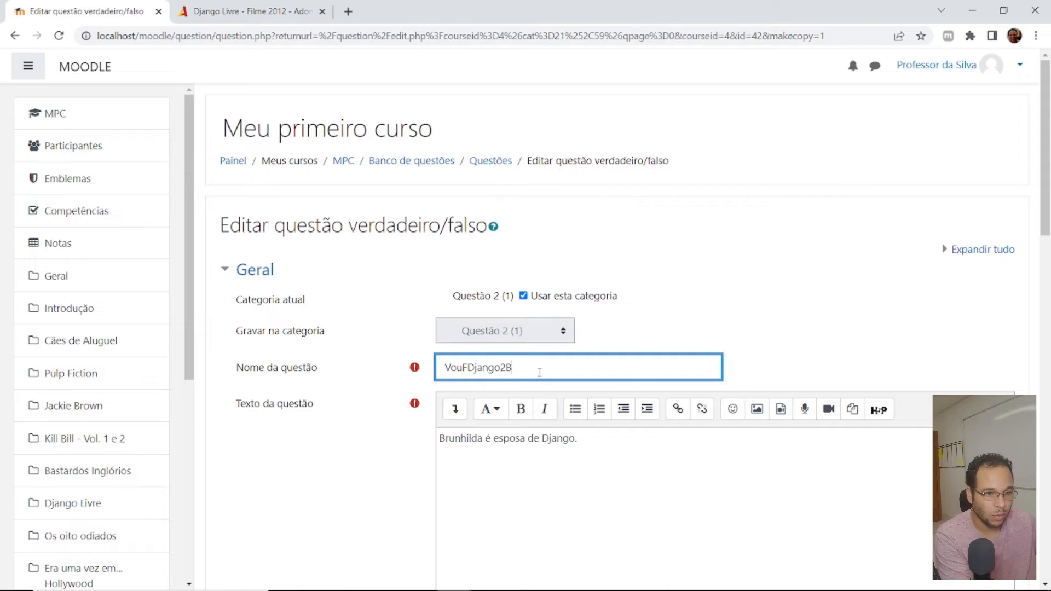
double_click(558, 438)
key(ctrl+v)
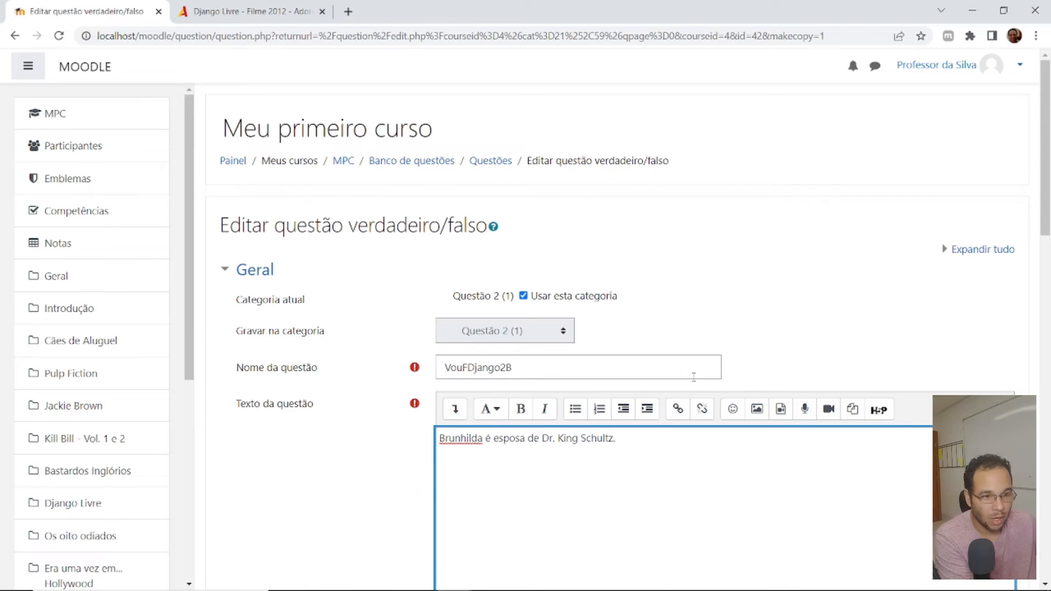
- Set the duplicated question's correct answer to Falso and save it
scroll(693, 377, down, 6)
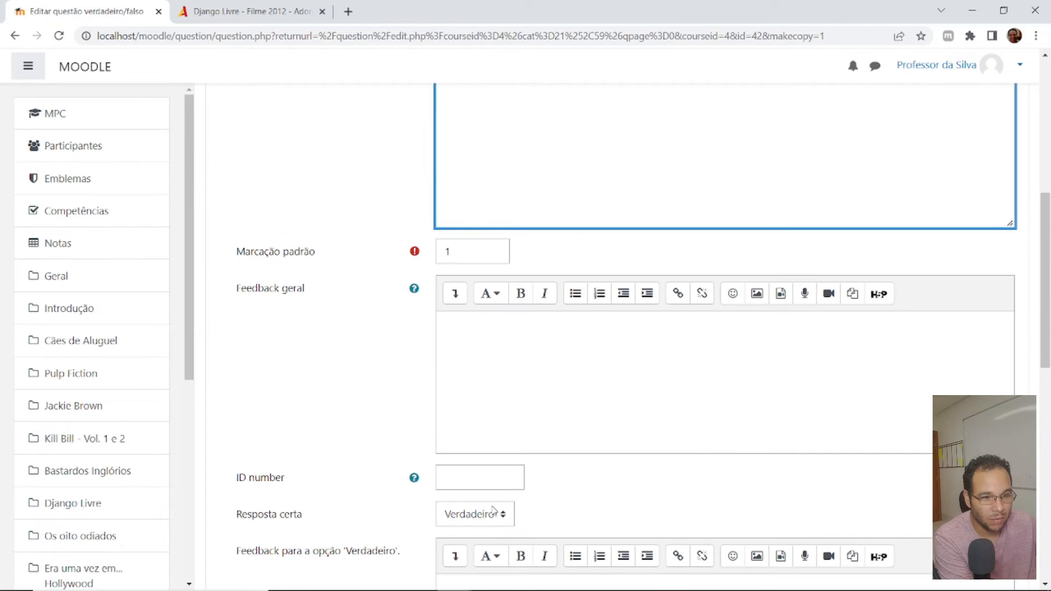
click(482, 520)
click(469, 532)
scroll(622, 486, down, 10)
click(523, 435)
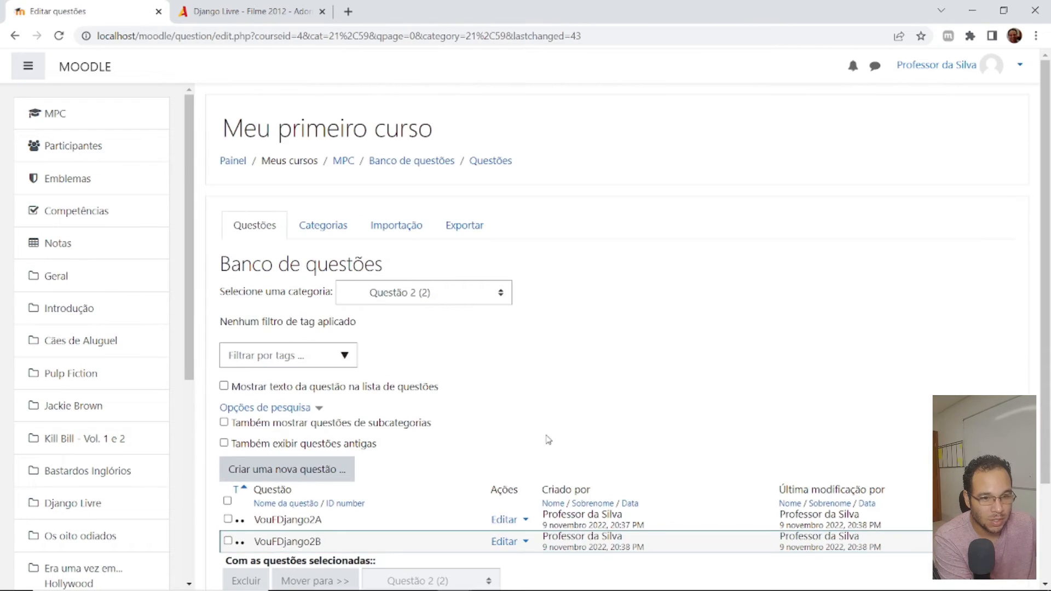
click(396, 164)
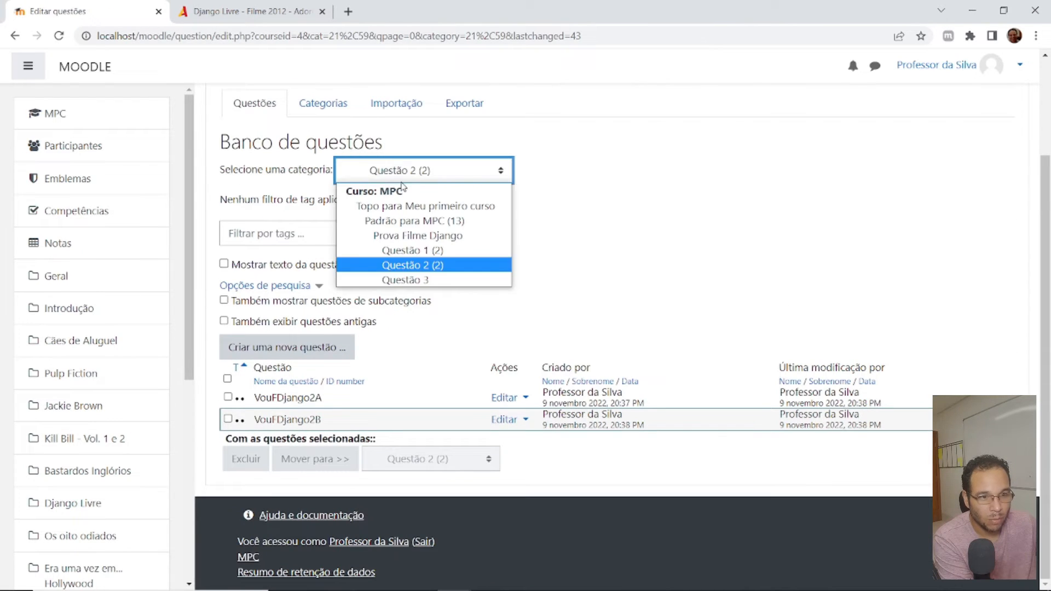
click(415, 280)
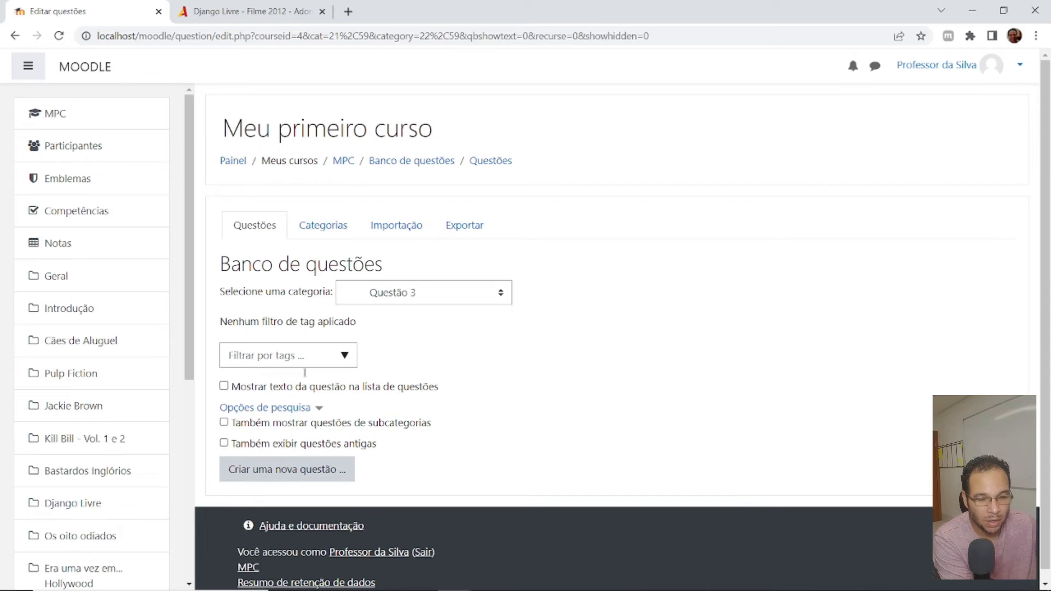
click(280, 469)
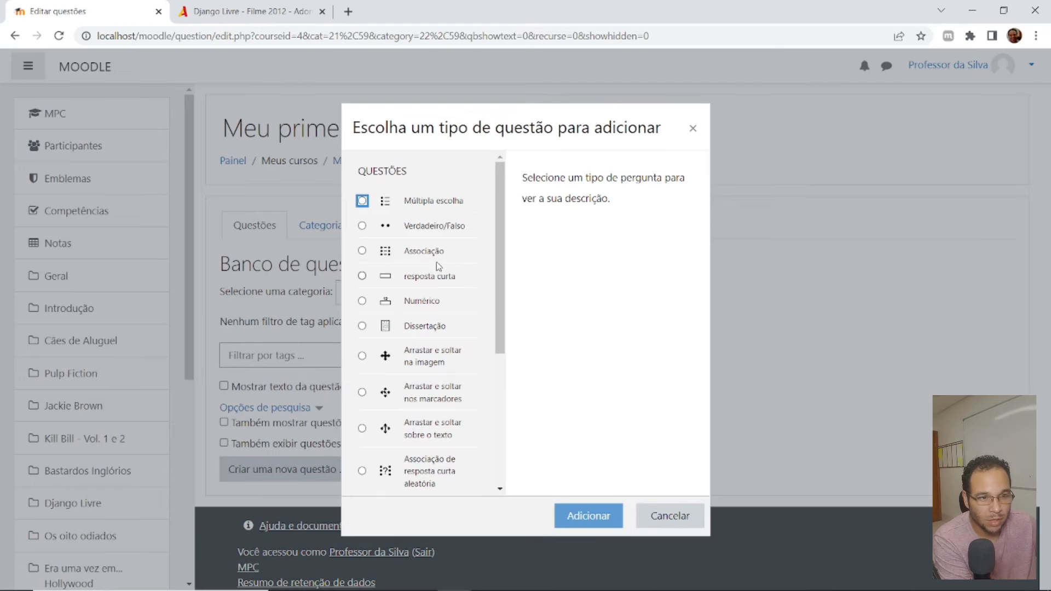
click(361, 226)
click(588, 515)
click(494, 337)
key(ctrl+v)
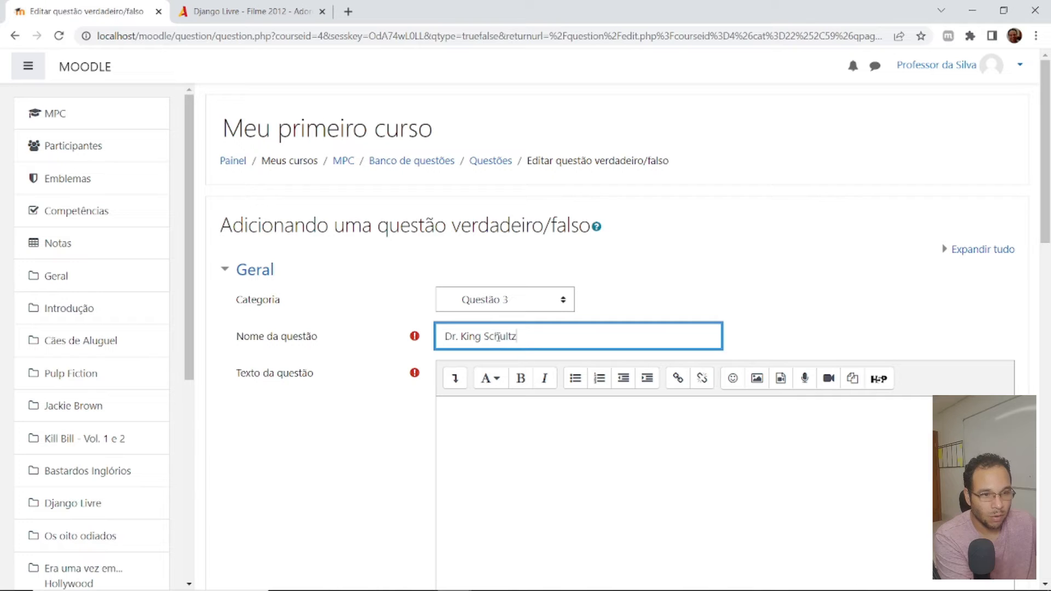
key(ctrl+a)
text(VouF)
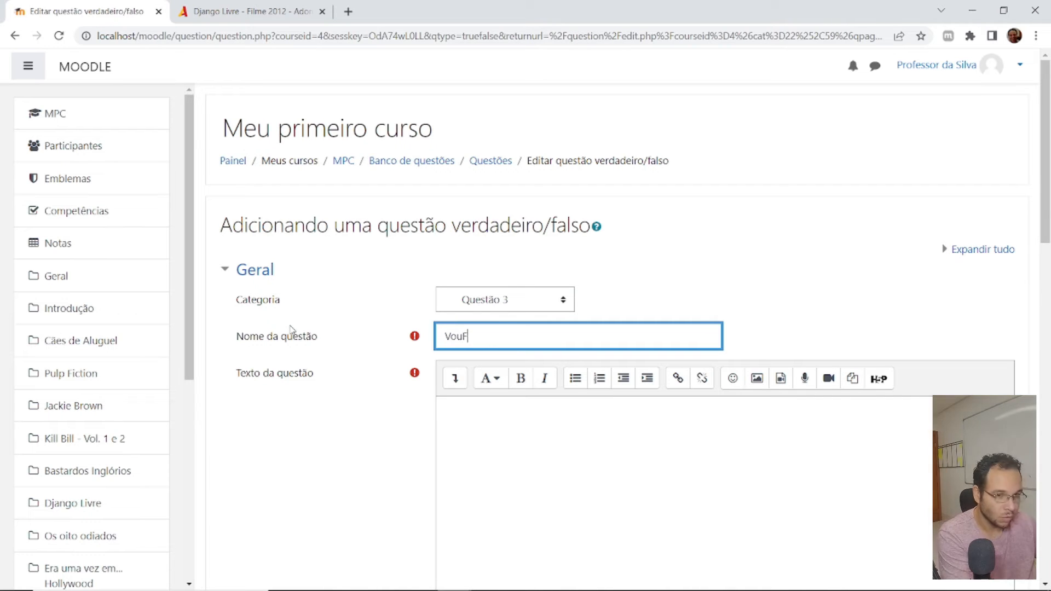
text(3A)
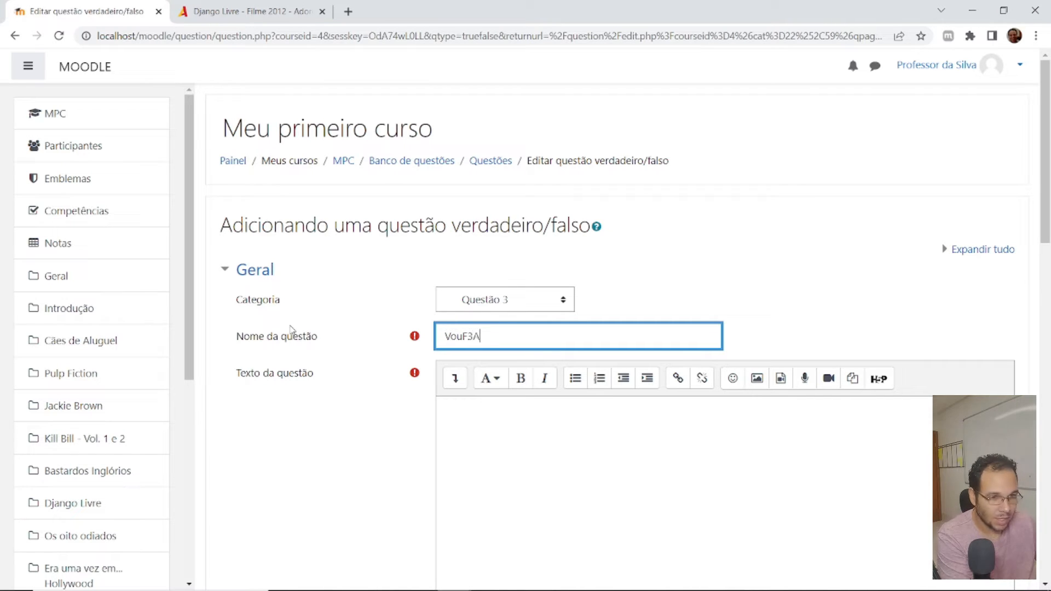
scroll(755, 305, down, 15)
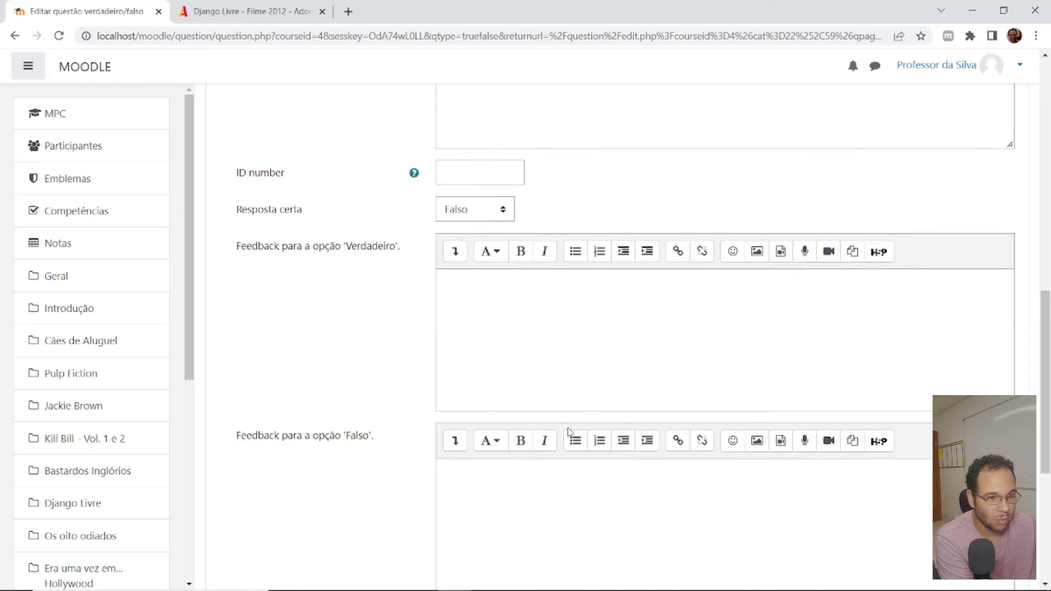
click(581, 445)
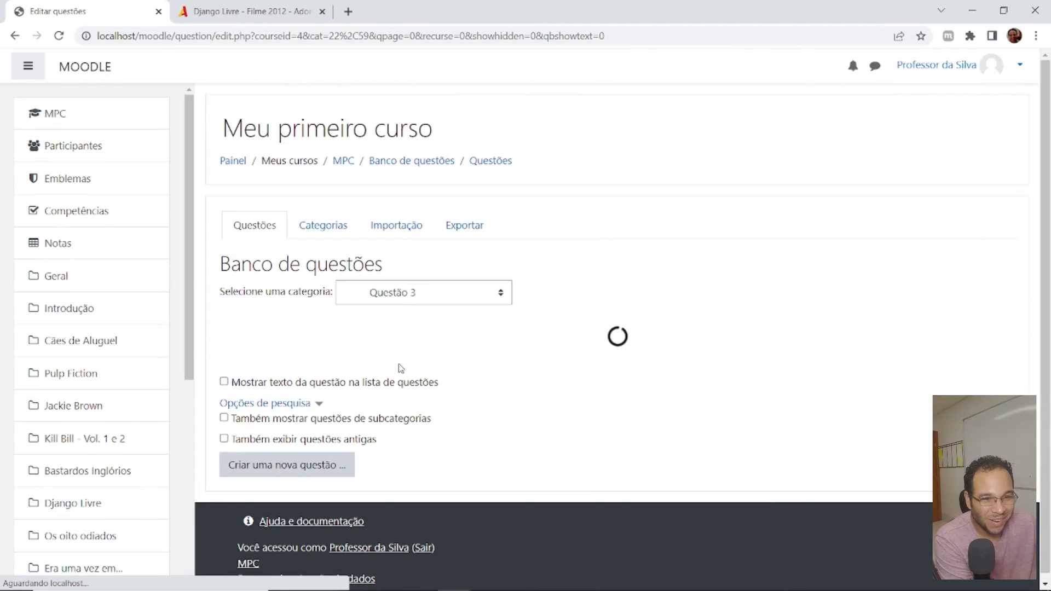
- Show question bank category Questão 2 and copy the name of question VouFDjango2B
click(416, 296)
click(415, 389)
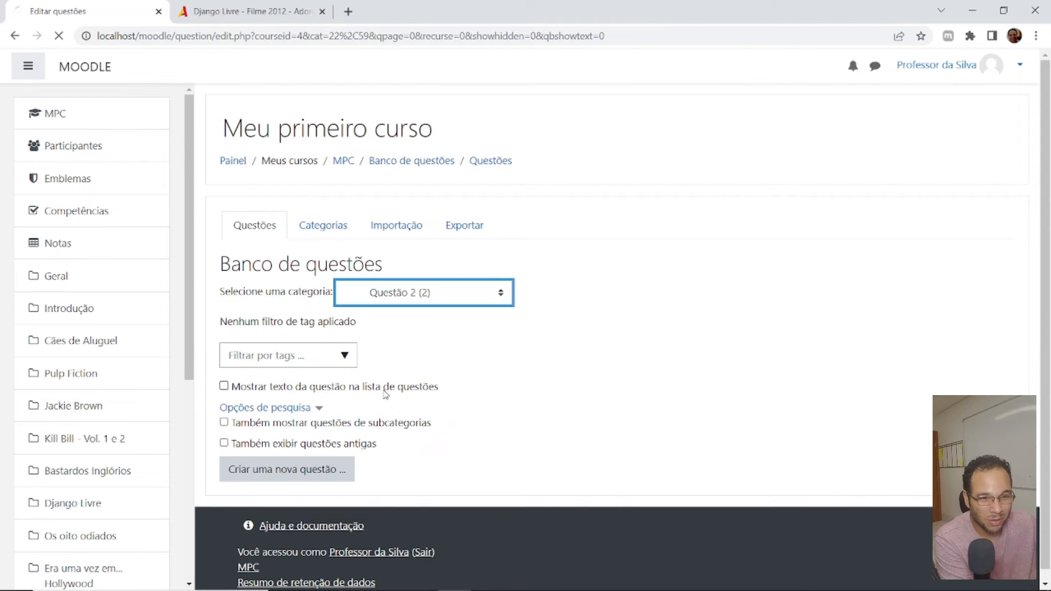
drag(252, 543, 321, 541)
key(ctrl+c)
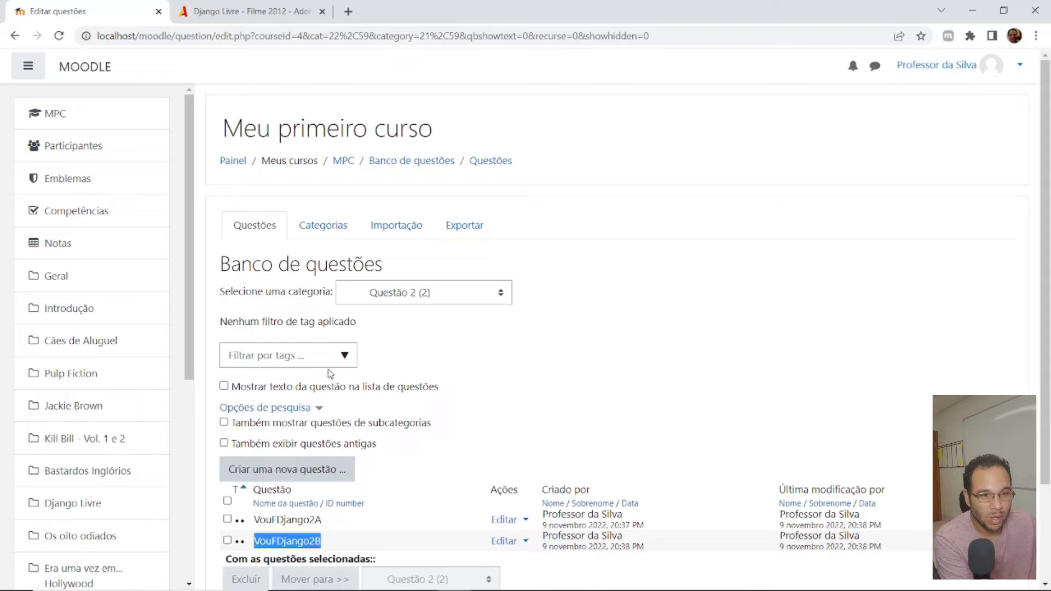
- Start a new Verdadeiro/Falso question in category Questão 3 and name it VouFDjango3A
click(401, 296)
click(419, 398)
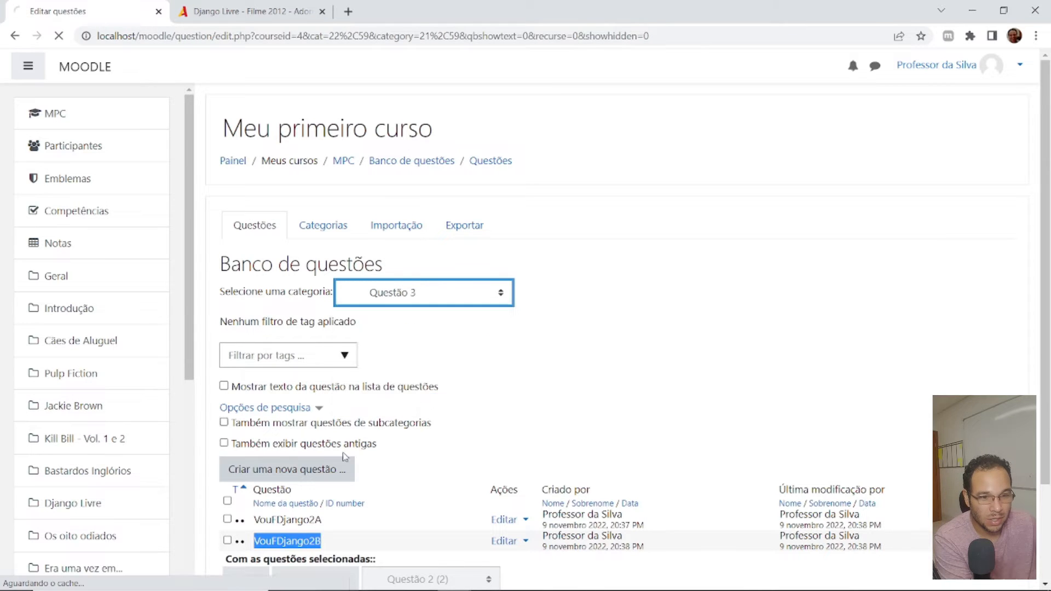
click(296, 467)
click(418, 221)
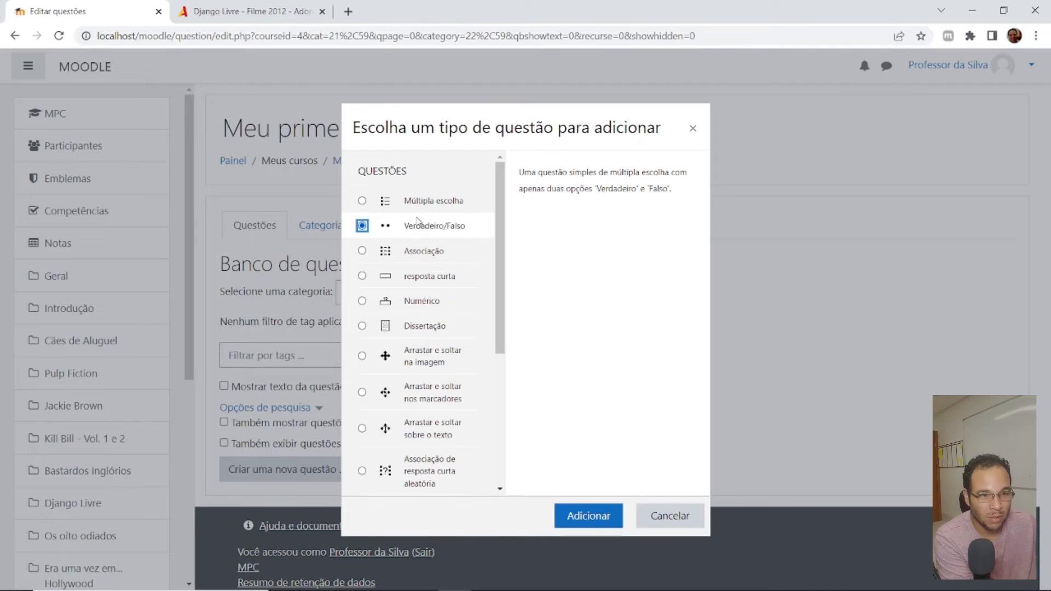
click(576, 513)
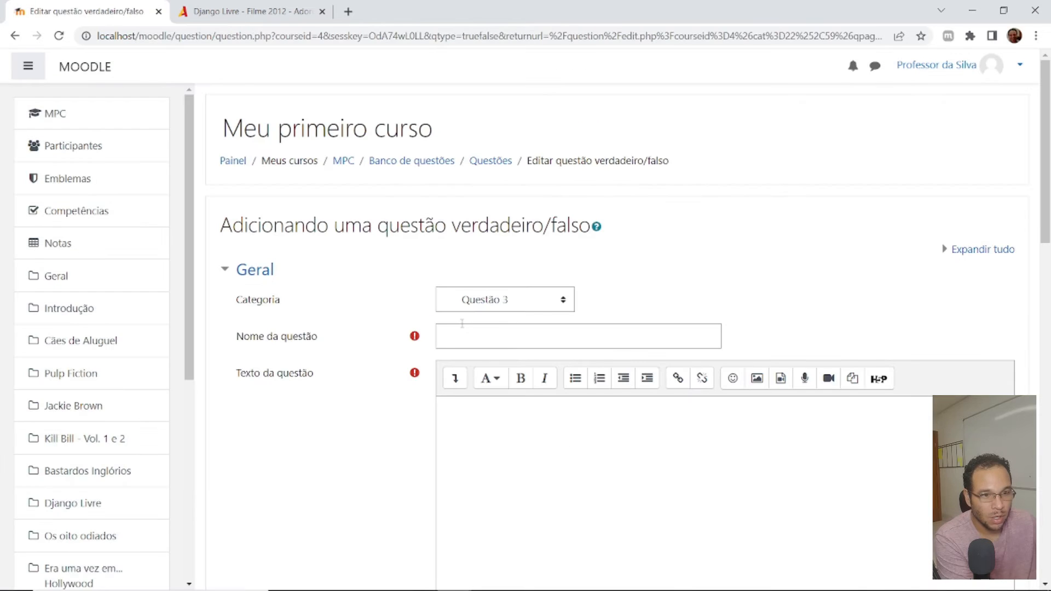
click(470, 331)
key(ctrl+v)
drag(524, 336, 579, 335)
text(3B)
- Copy the character name "Calvin Candie" from the AdoroCinema page and complete the Moodle question text as "Calvin Candie é um senhor de escravos."
click(281, 14)
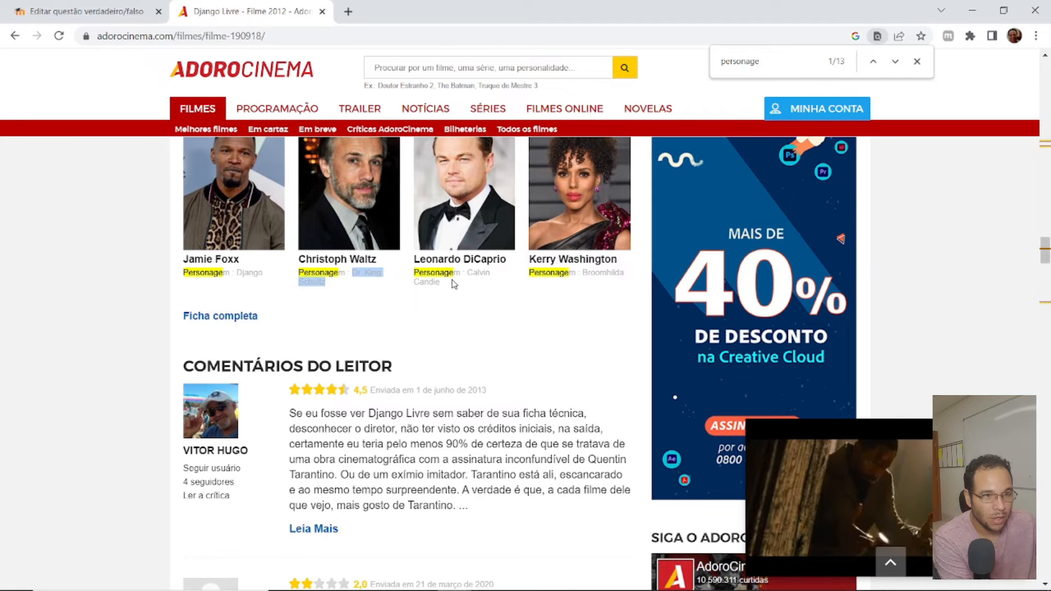
drag(448, 283, 468, 270)
key(ctrl+c)
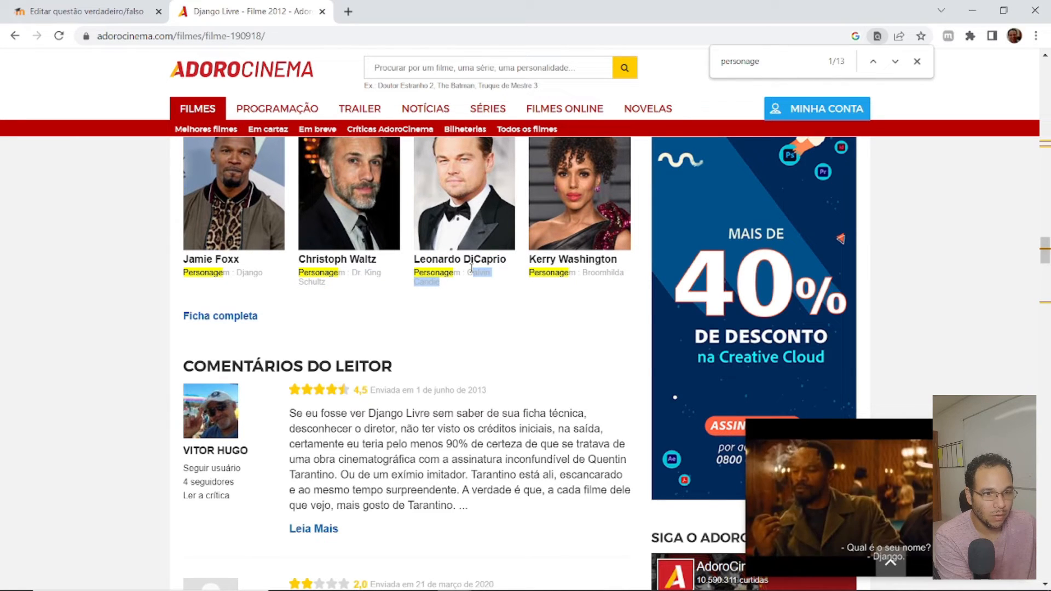
click(43, 7)
click(575, 498)
key(ctrl+v)
scroll(580, 345, down, 5)
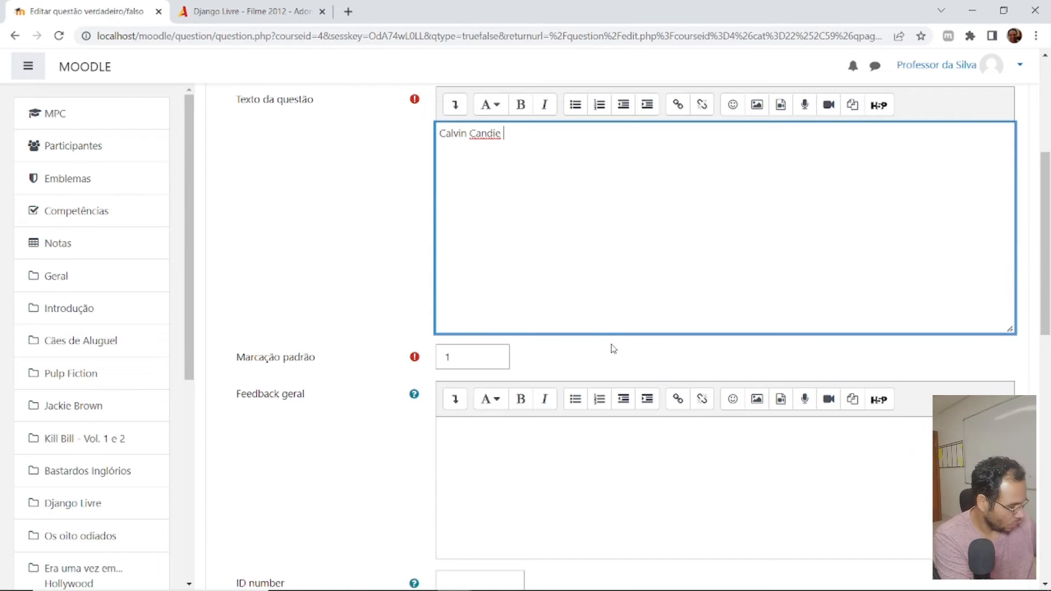
text(é um senhor de escravos.)
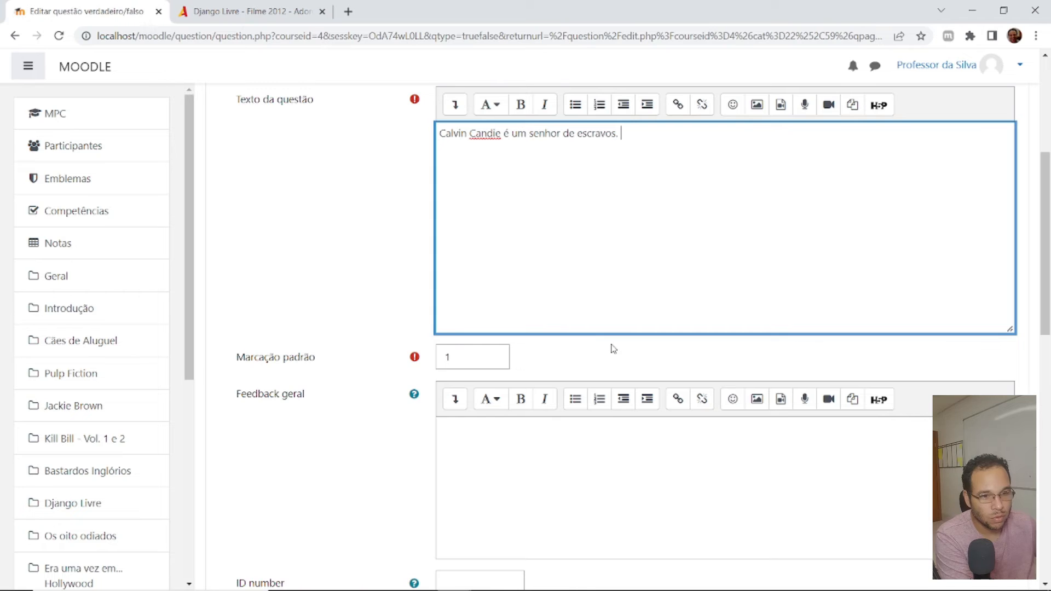
- Set the correct answer of the new question to Verdadeiro and save it
scroll(613, 349, down, 6)
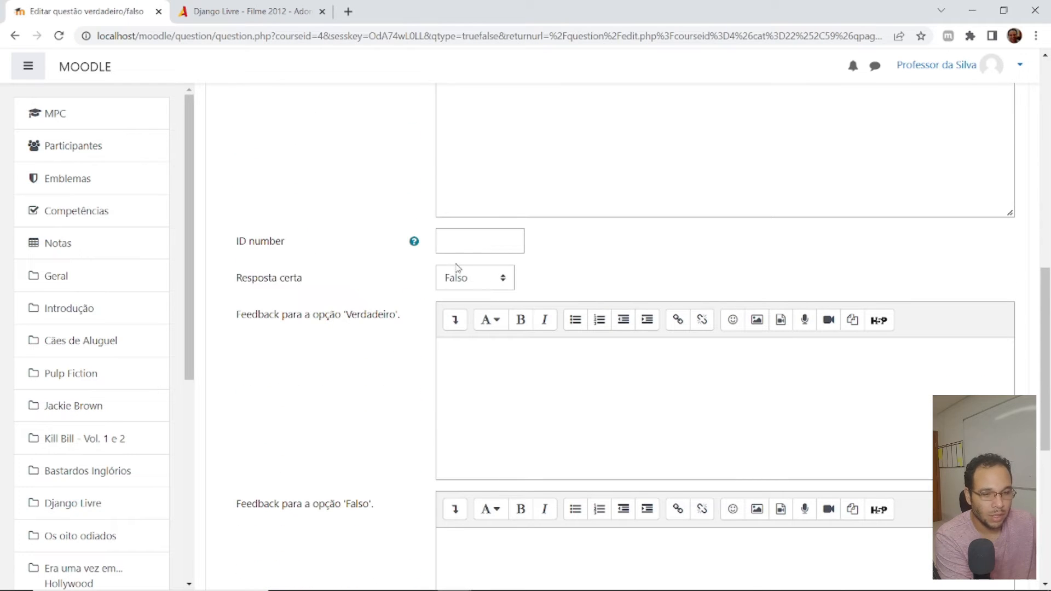
click(459, 279)
click(466, 313)
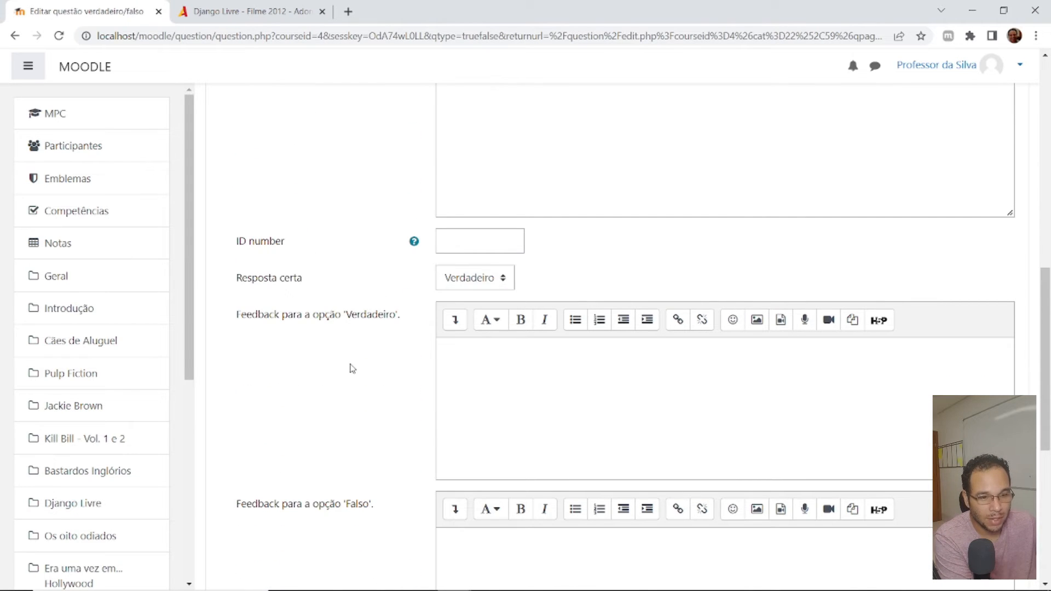
scroll(353, 383, down, 5)
scroll(353, 386, down, 2)
click(474, 430)
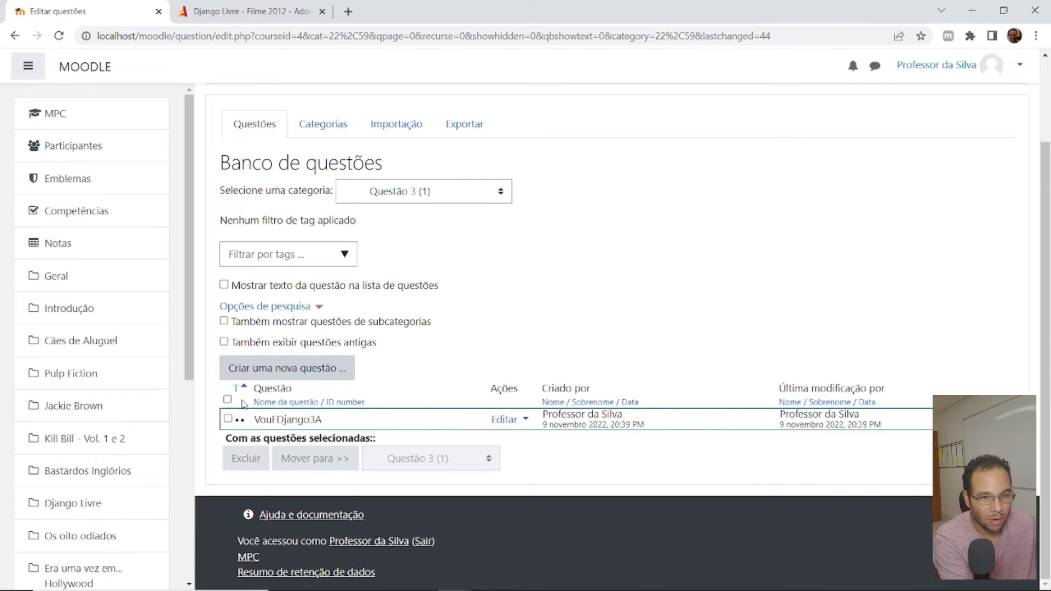
- Duplicate question VouFDjango3A and name the copy VouFDjango3B
click(228, 419)
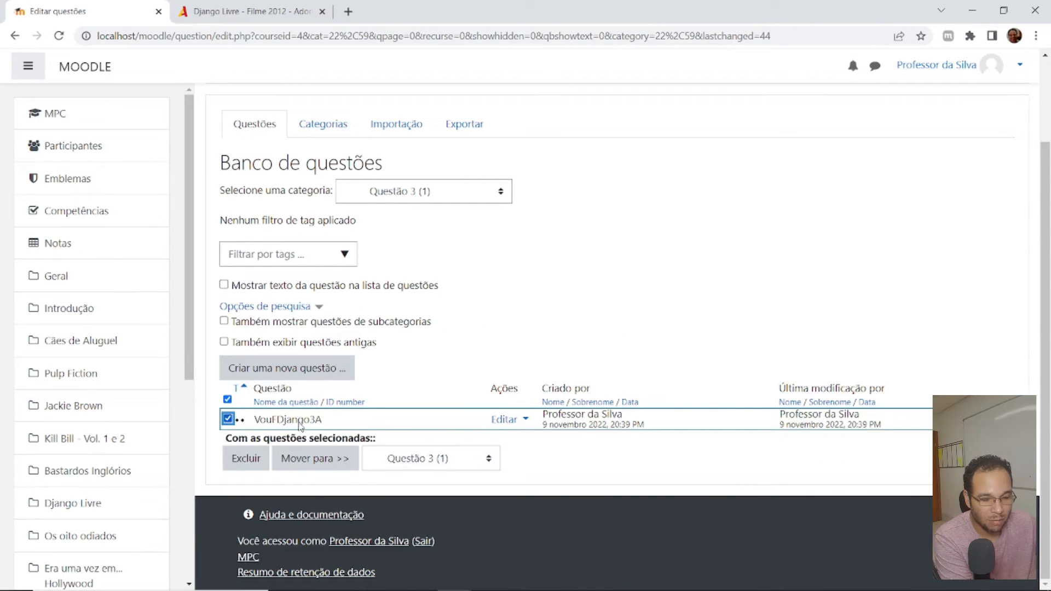
click(522, 420)
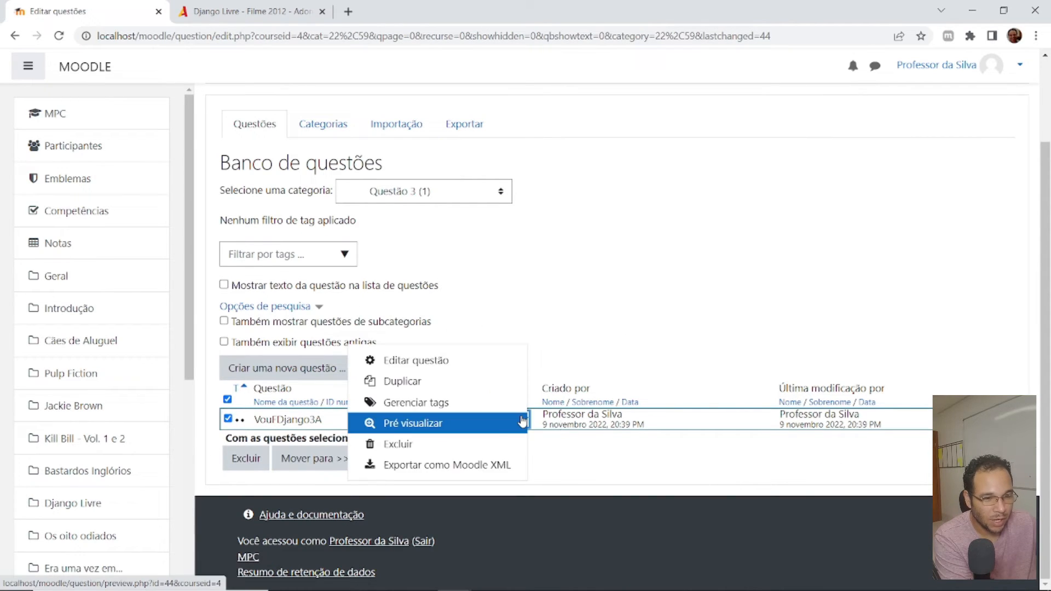
click(432, 384)
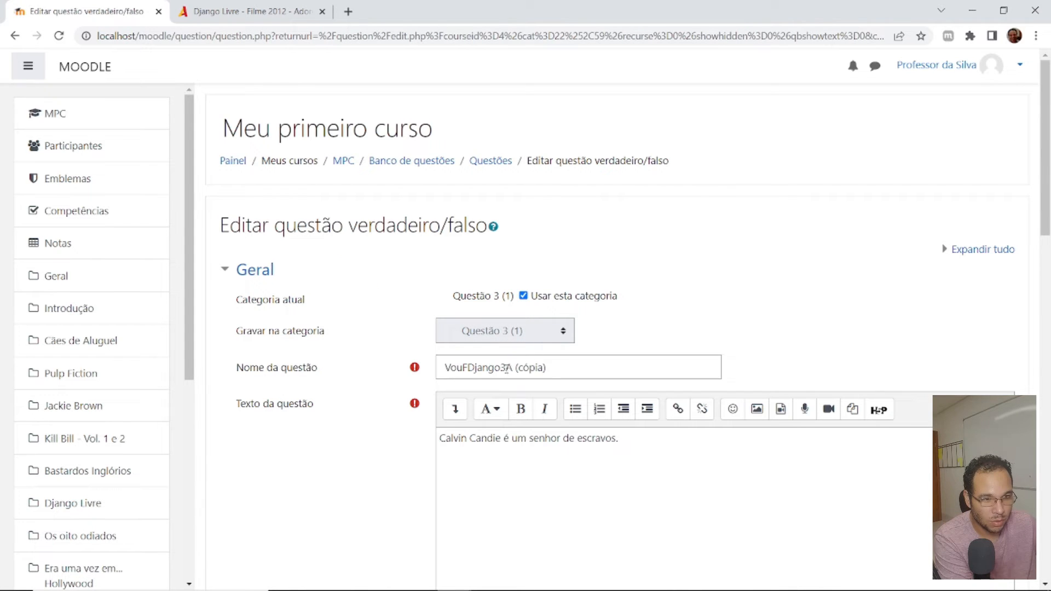
drag(506, 368, 617, 359)
text(B)
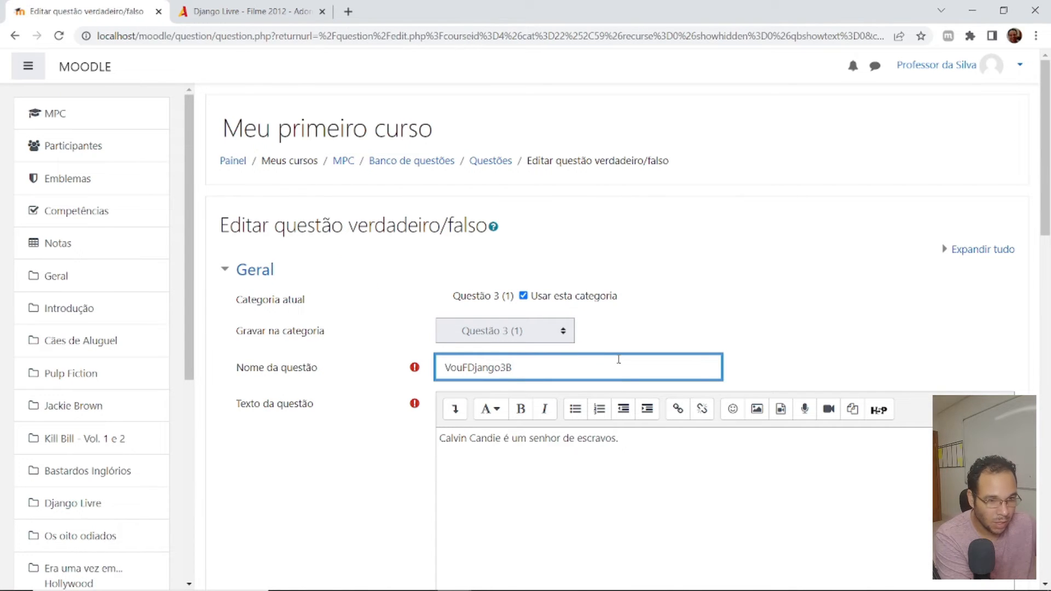
- Change the copy's question text to "Calvin Candie é um escravo.", set its correct answer to Falso and save it
drag(662, 440, 529, 440)
text(escra)
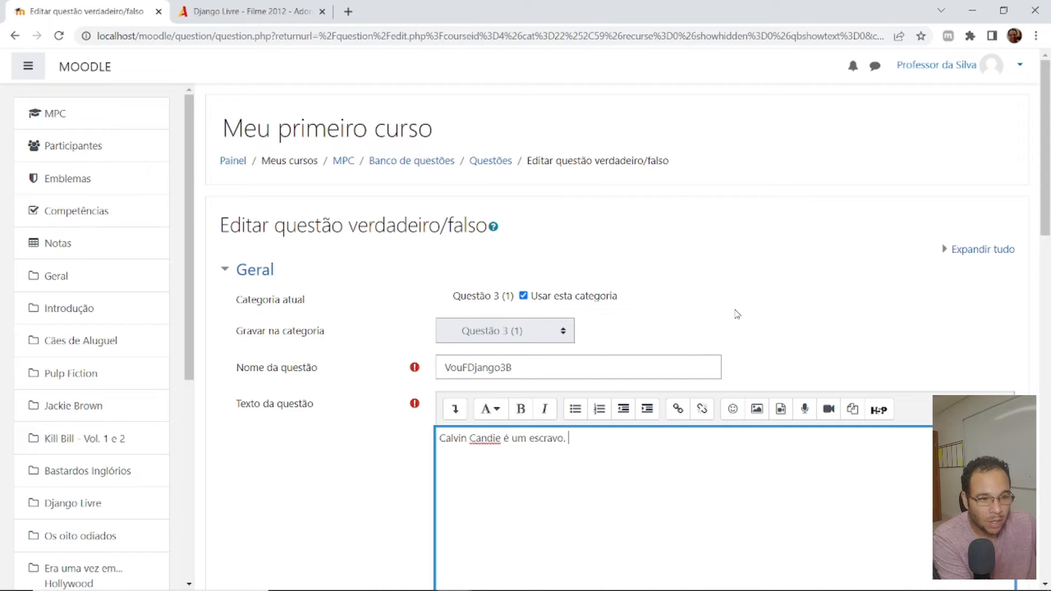
scroll(712, 312, down, 10)
click(472, 376)
click(460, 396)
scroll(296, 364, down, 9)
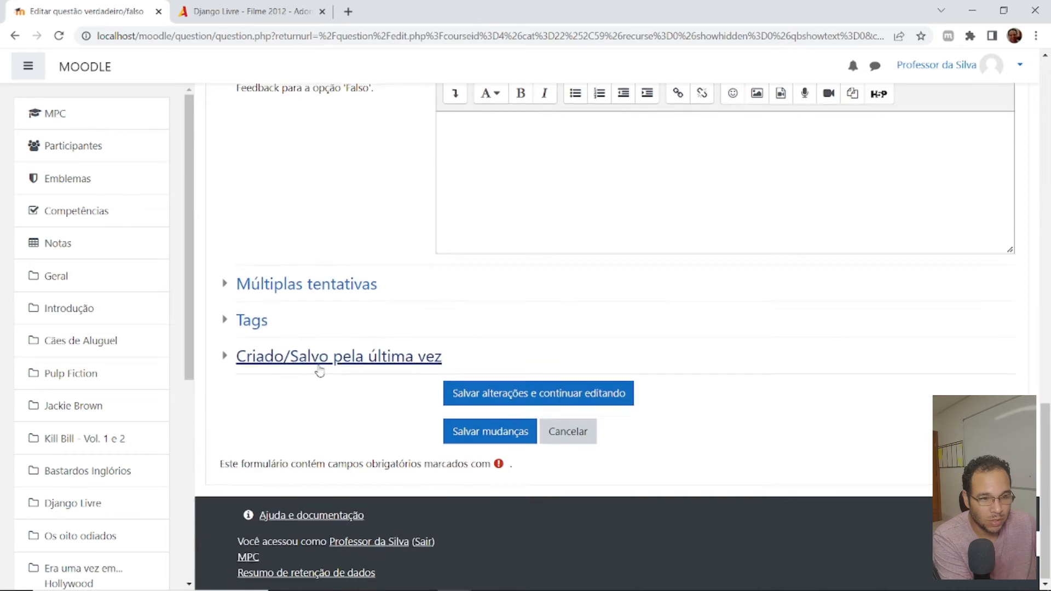
click(481, 432)
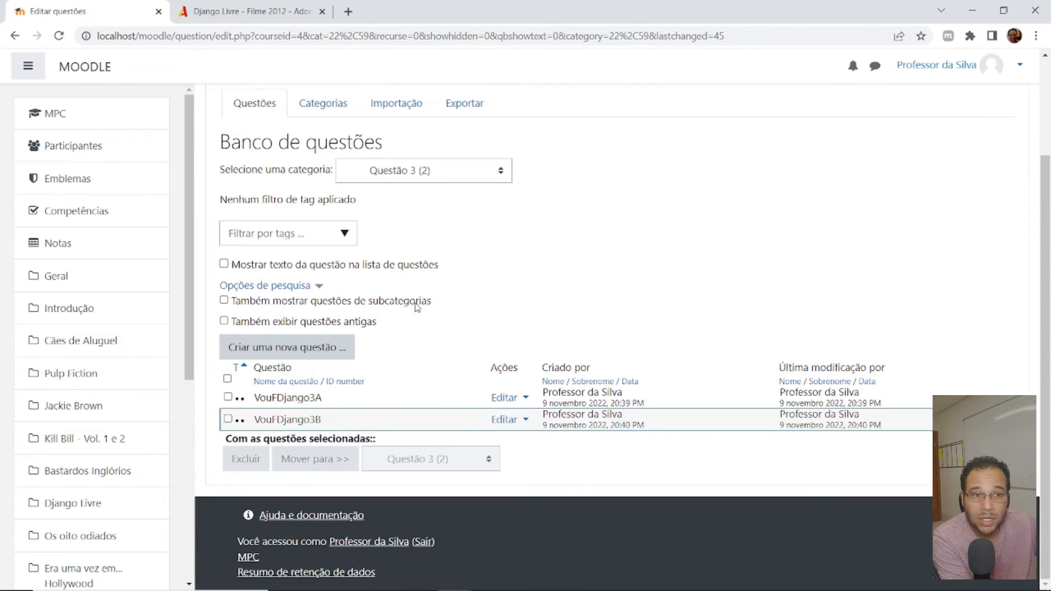
- Check the question bank's category list, return to the MPC course and open Questionário do Django for editing its questions
click(435, 179)
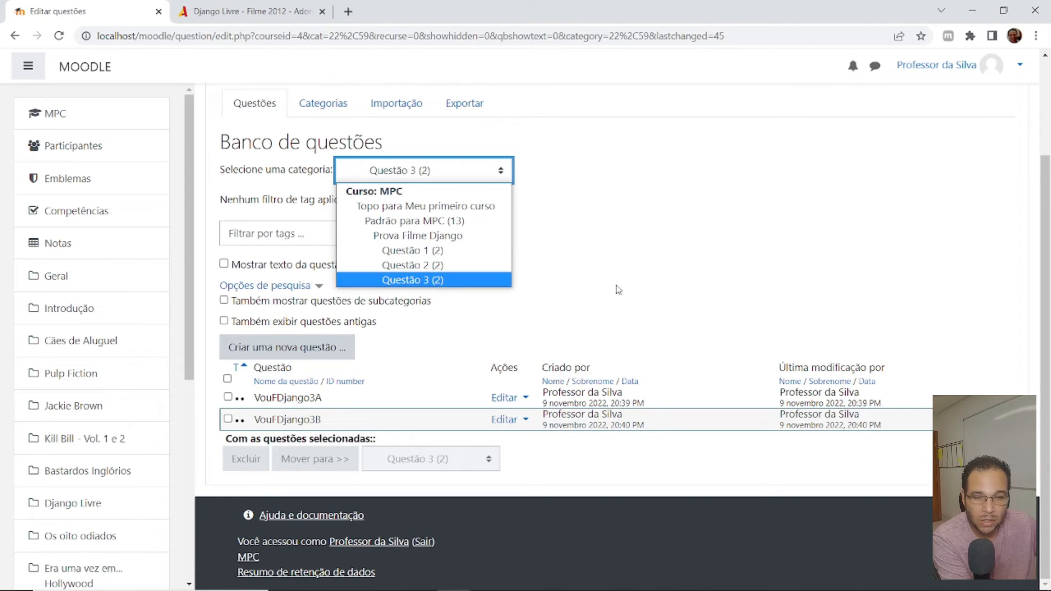
click(660, 285)
click(64, 114)
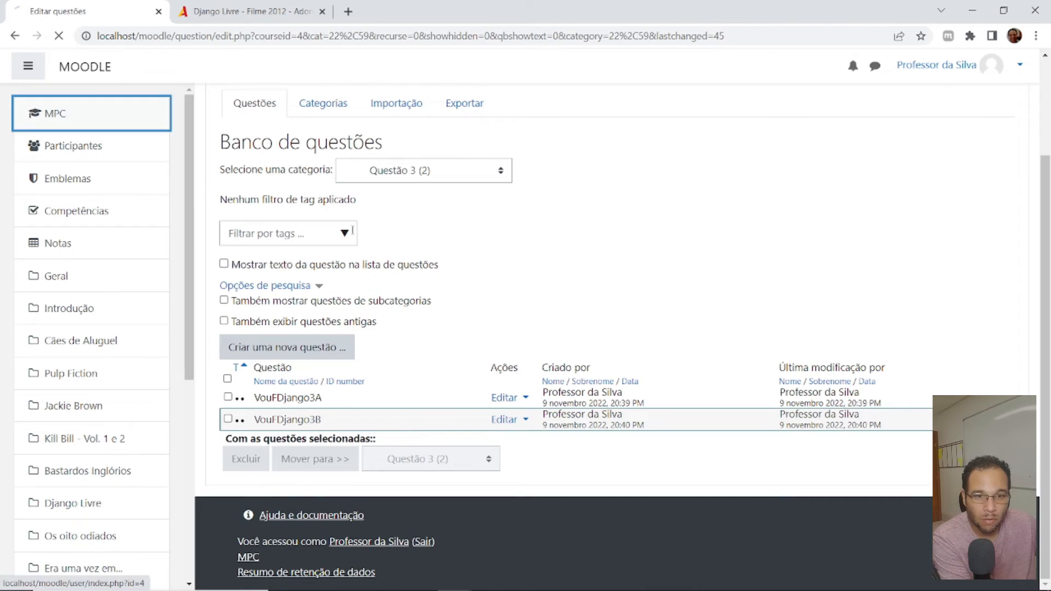
scroll(560, 298, down, 5)
scroll(563, 298, down, 20)
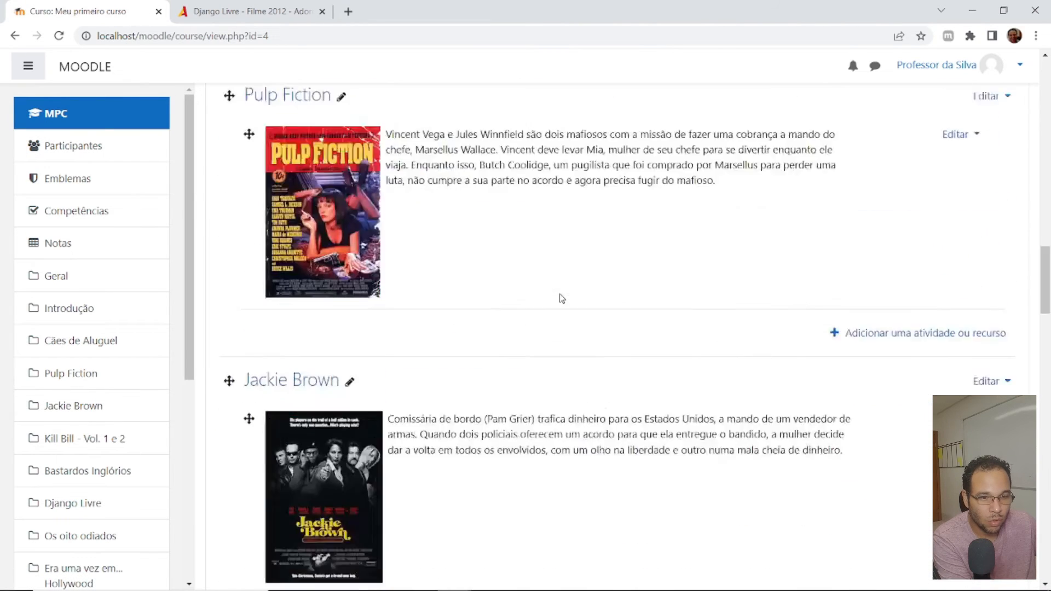
scroll(553, 293, down, 10)
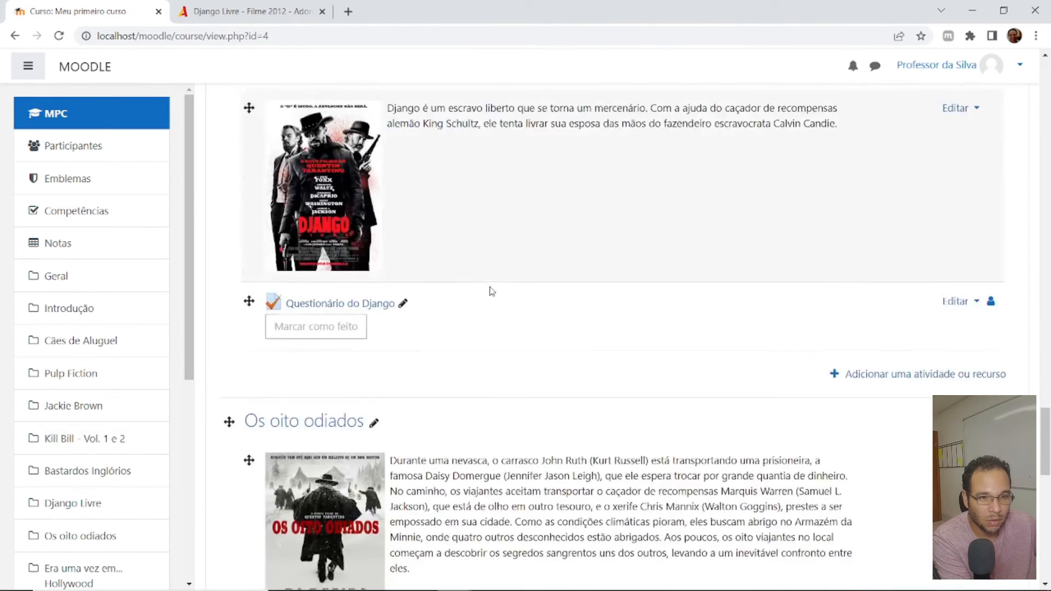
click(958, 239)
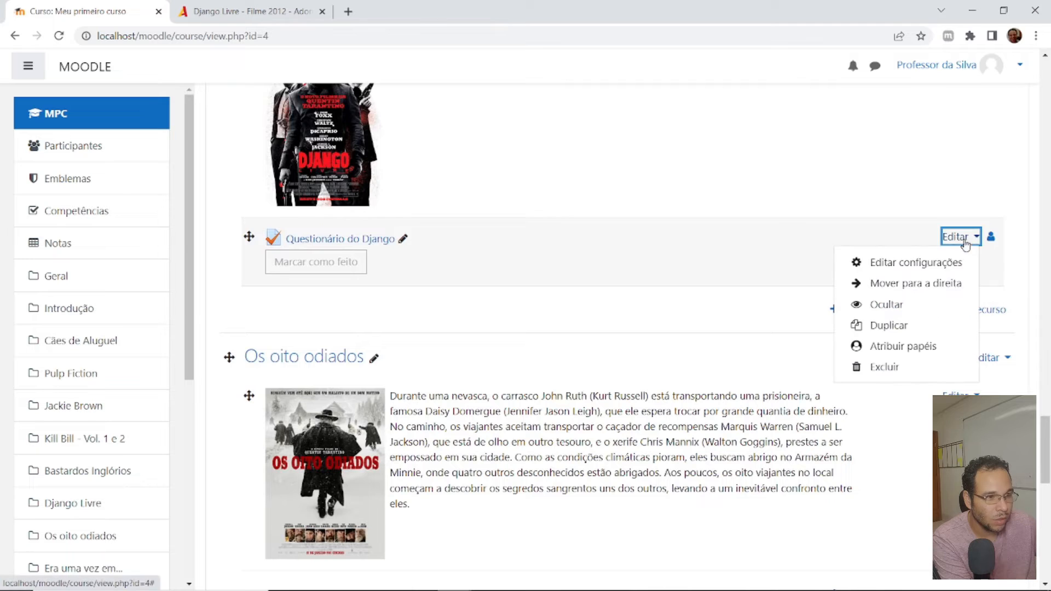
click(909, 268)
scroll(739, 309, down, 15)
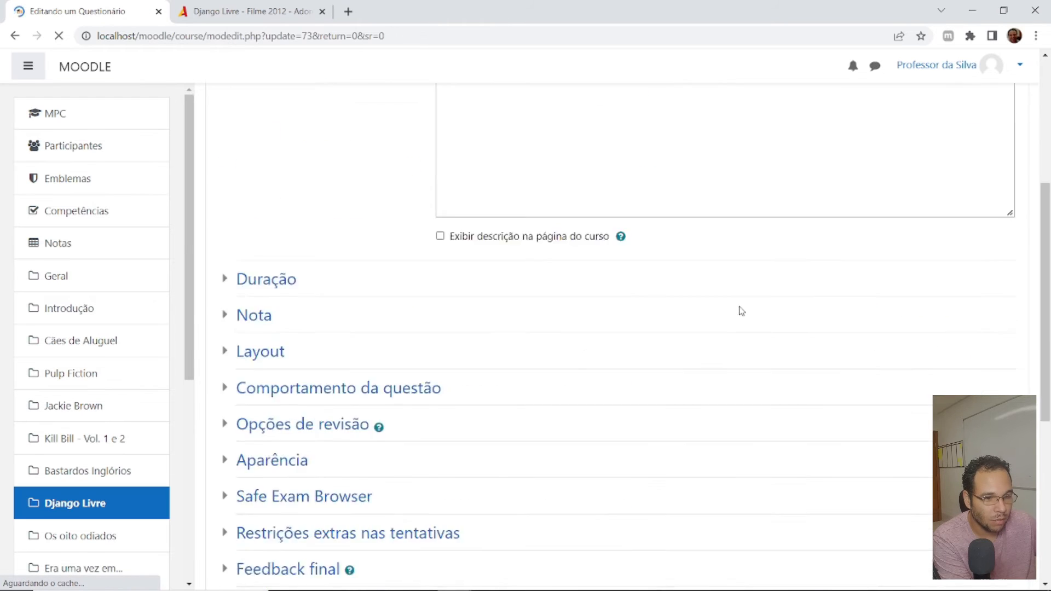
click(617, 429)
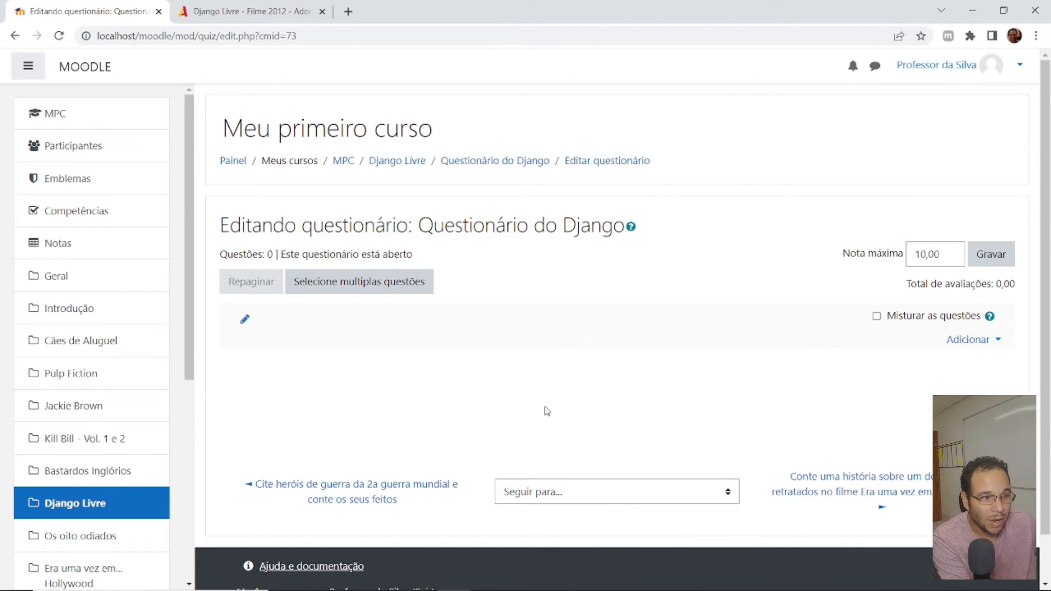
- Enable shuffling of the quiz questions and add one random question from category Questão 1
click(877, 316)
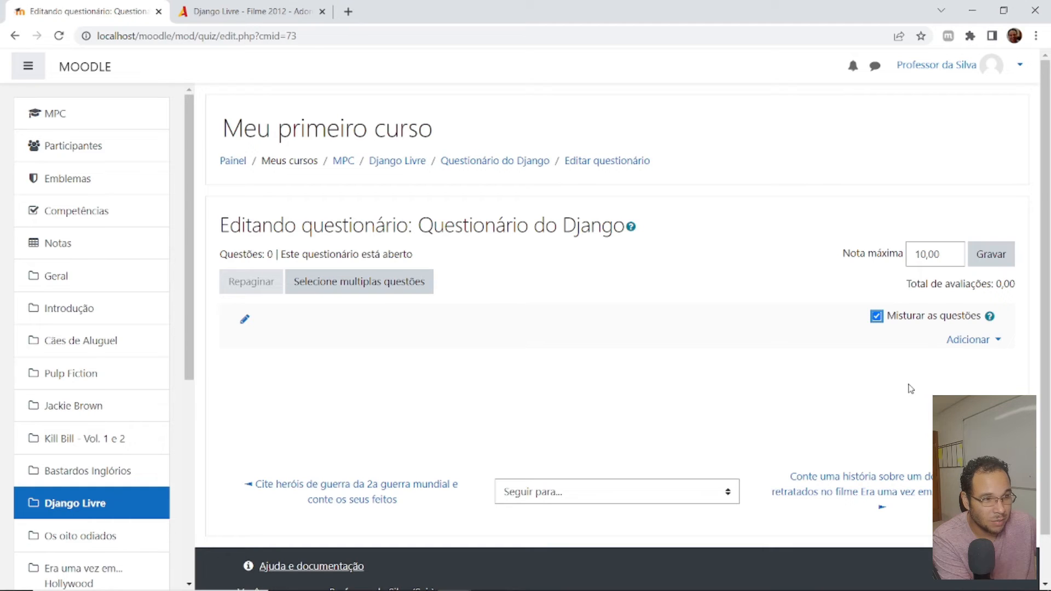
click(972, 342)
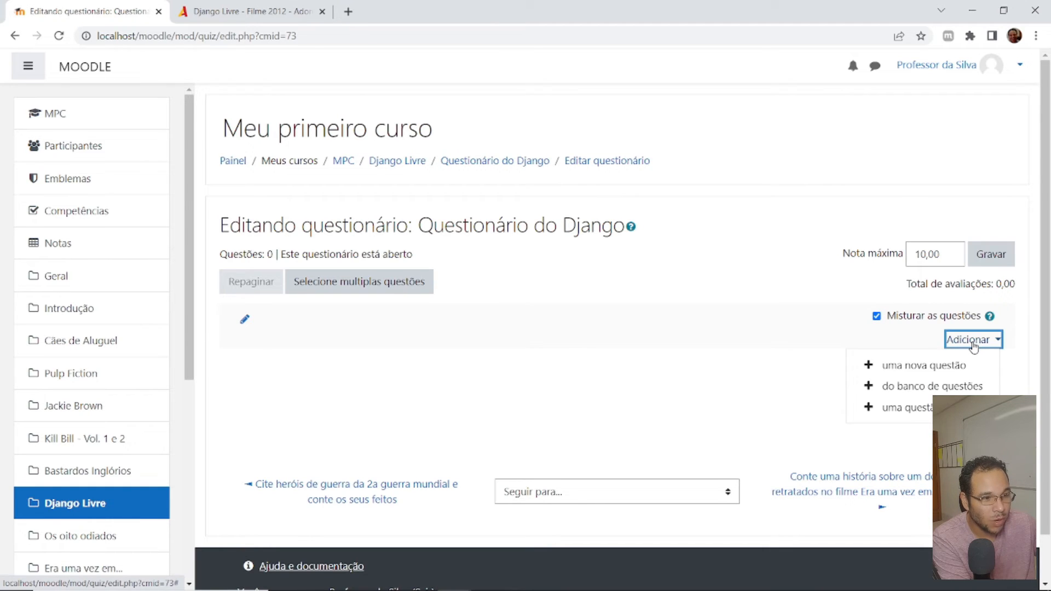
click(903, 409)
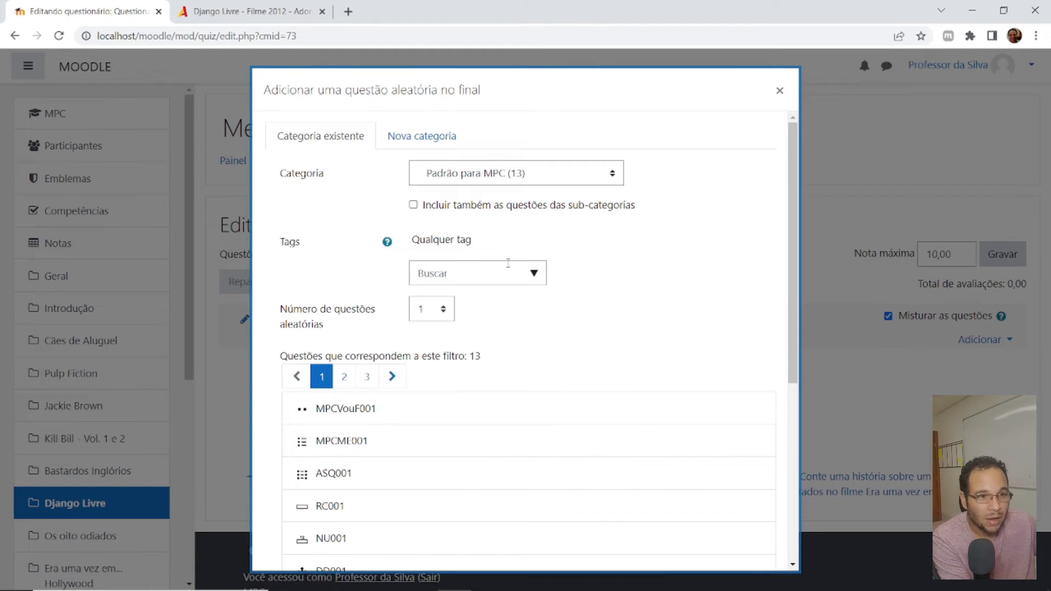
click(489, 177)
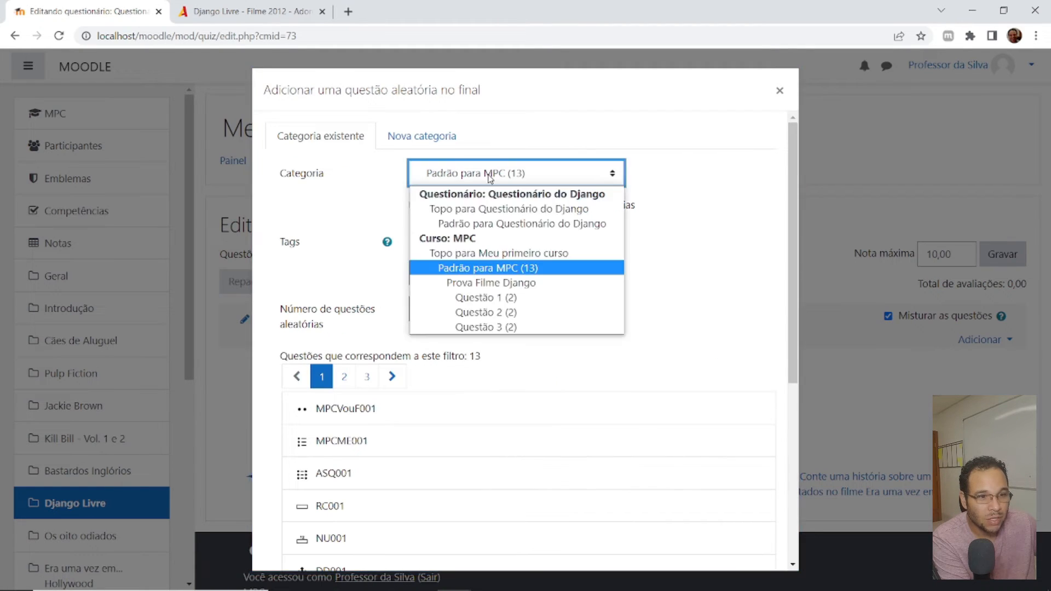
click(516, 297)
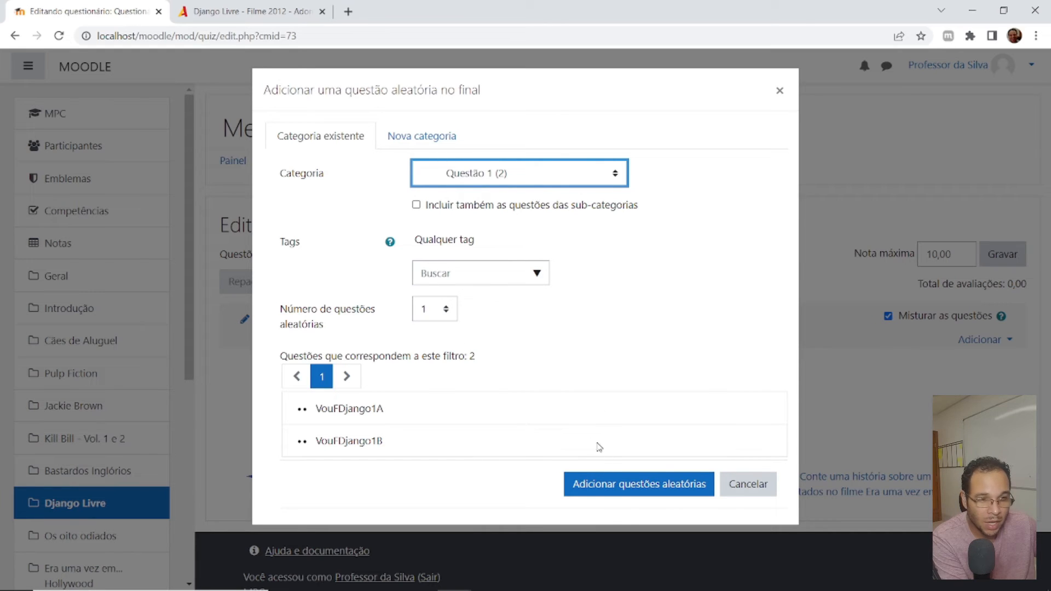
click(639, 485)
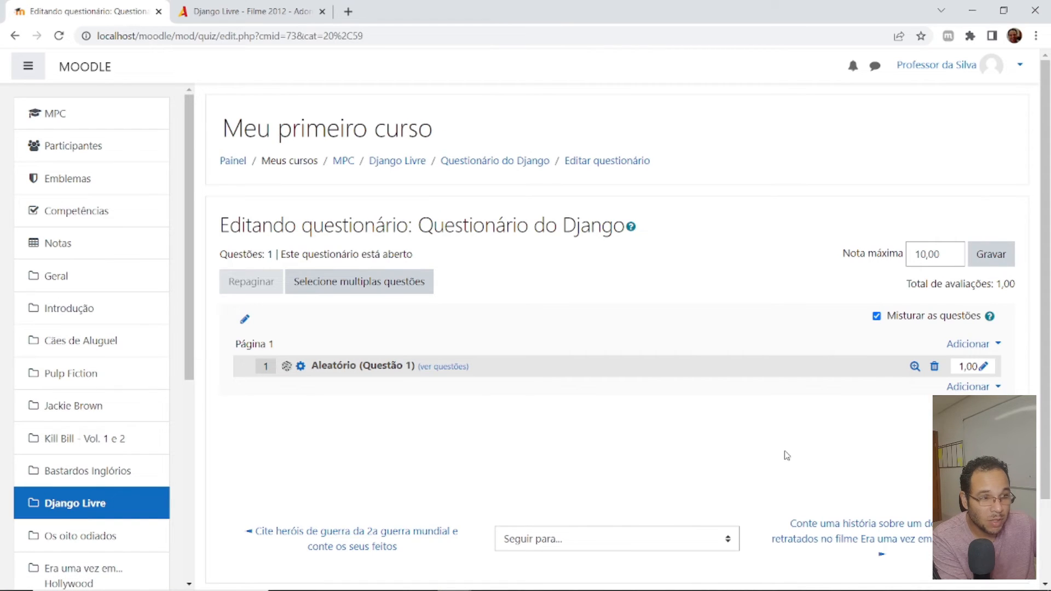
- Add one random question from category Questão 2 to the end of the quiz
click(968, 387)
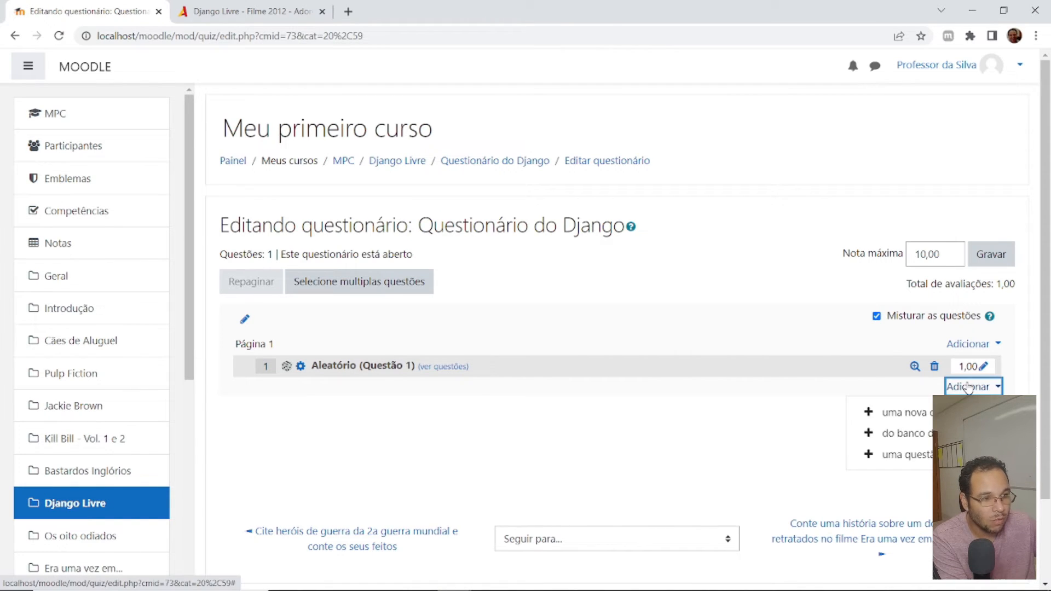
click(905, 454)
click(511, 174)
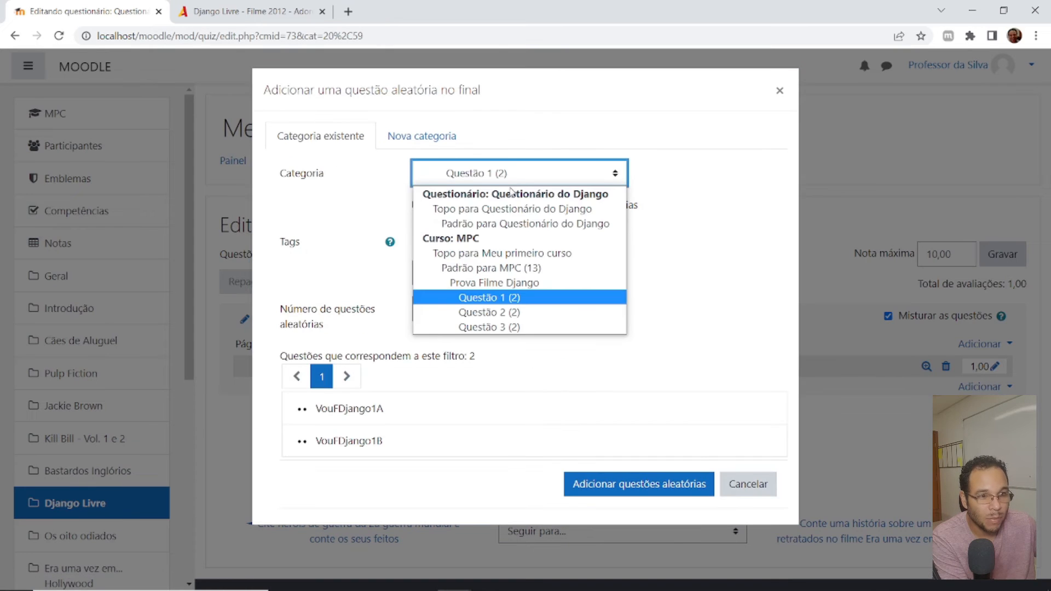
click(507, 312)
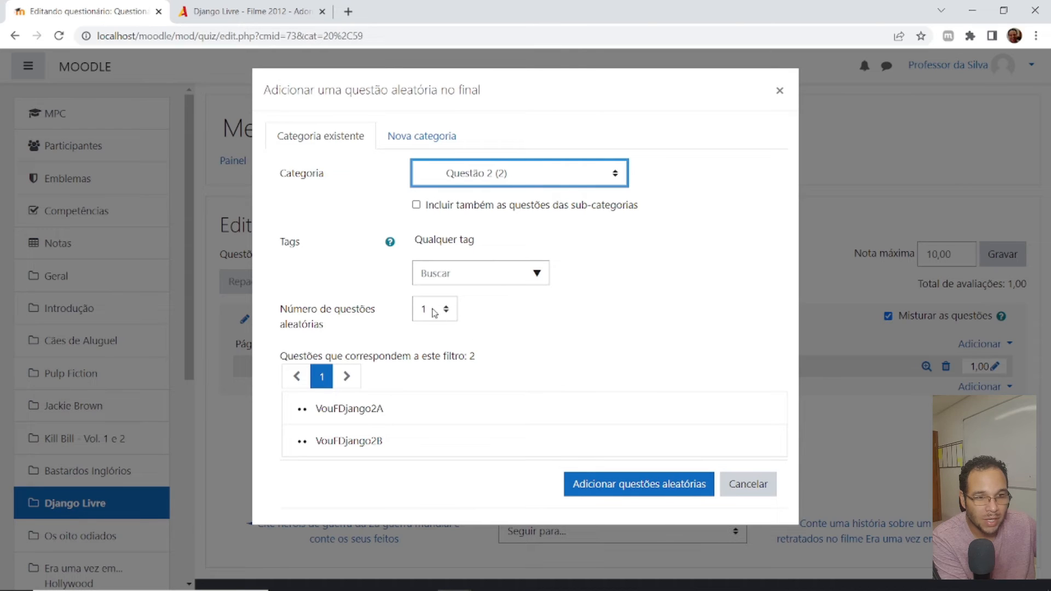
click(637, 490)
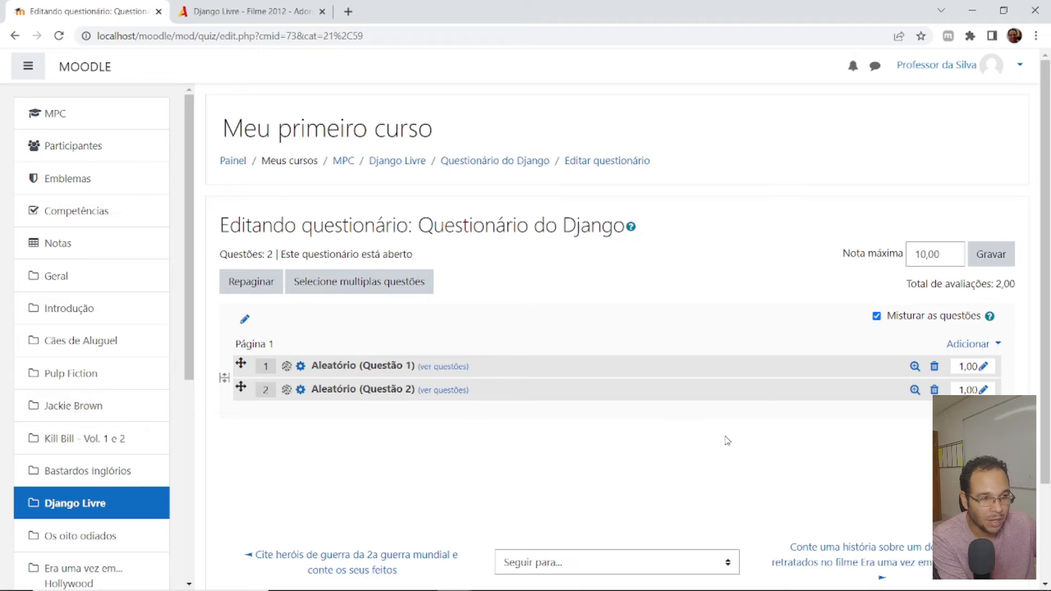
- Add one random question from category Questão 3 to the end of the quiz
click(973, 410)
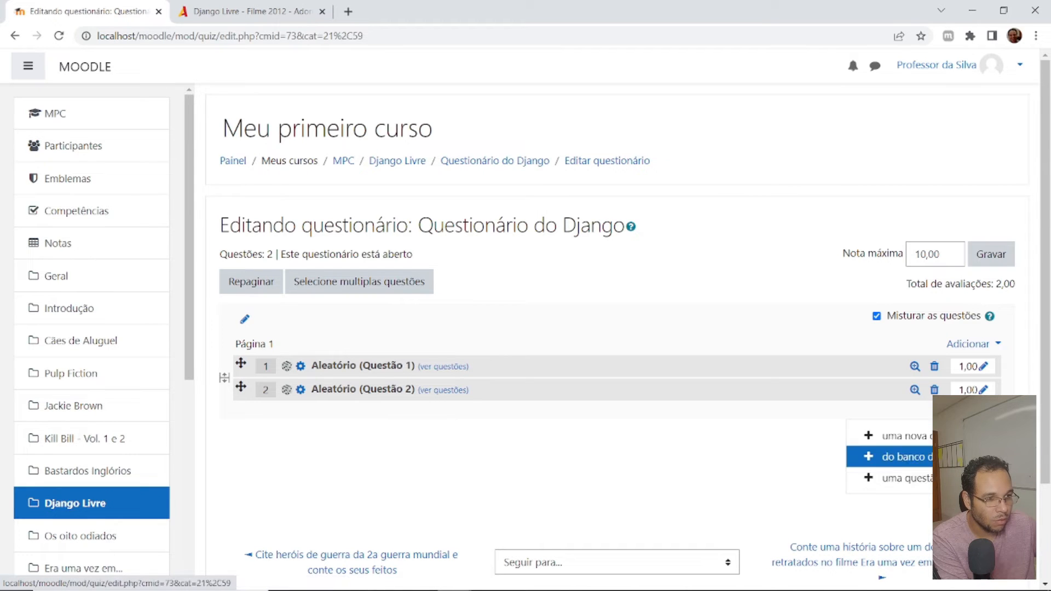
click(906, 477)
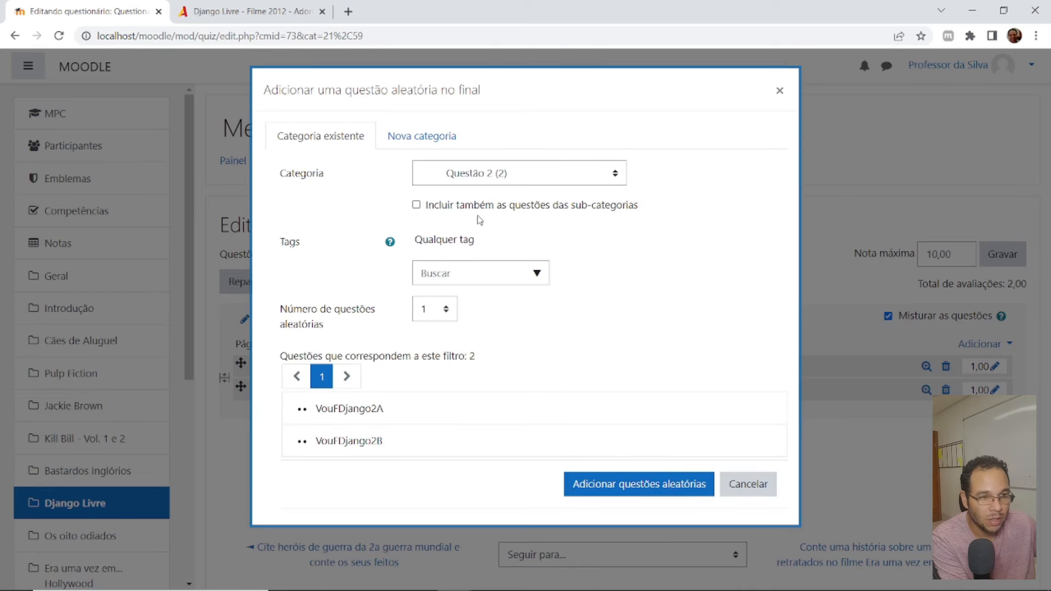
click(488, 173)
click(494, 328)
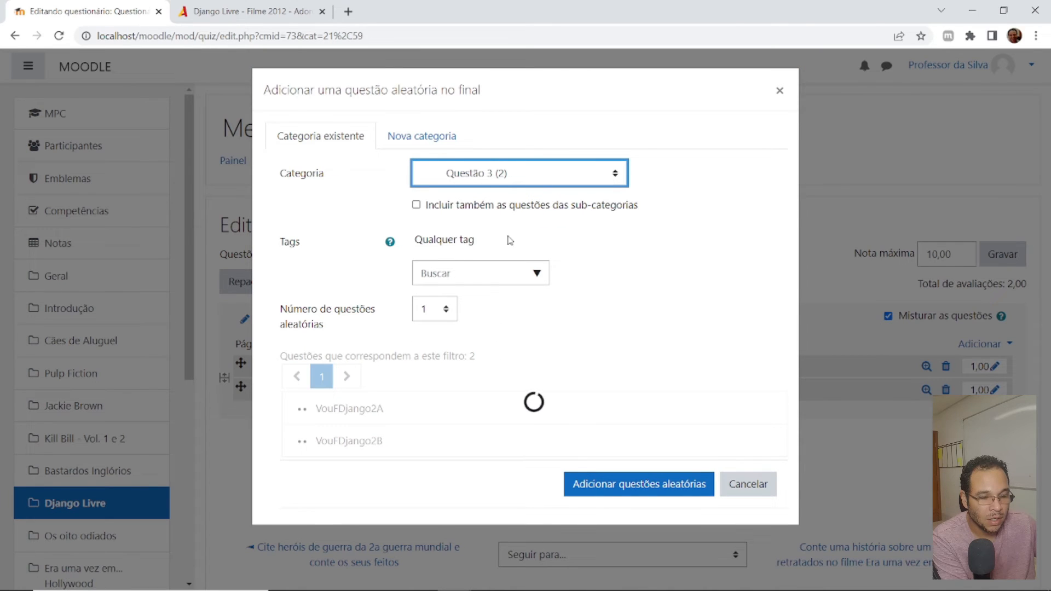
click(617, 485)
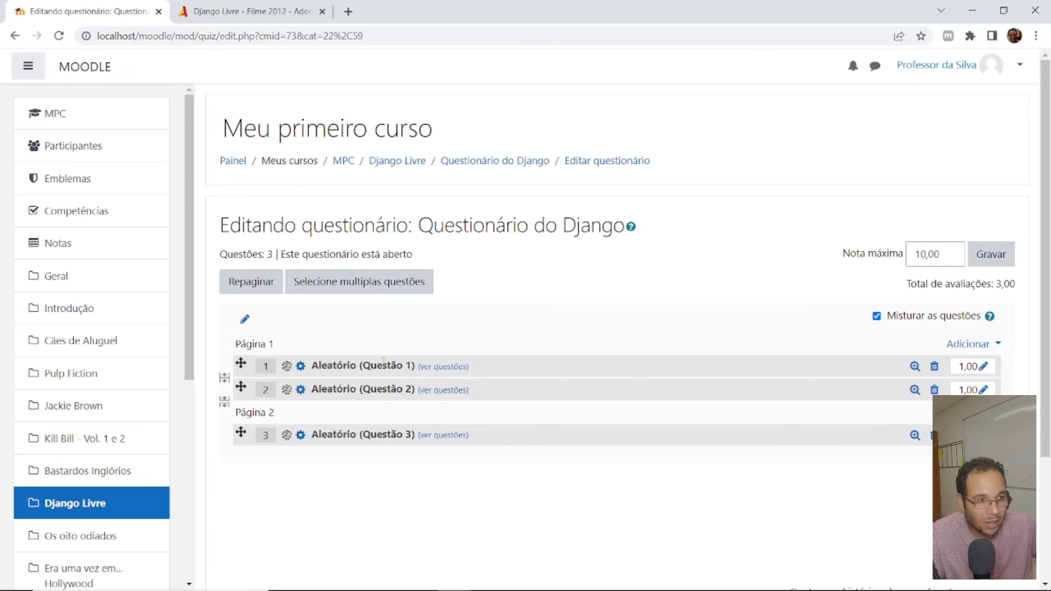
- Set the marks of the Questão 1 and Questão 2 random questions to 3,5 each and the Questão 3 one to 3
click(983, 366)
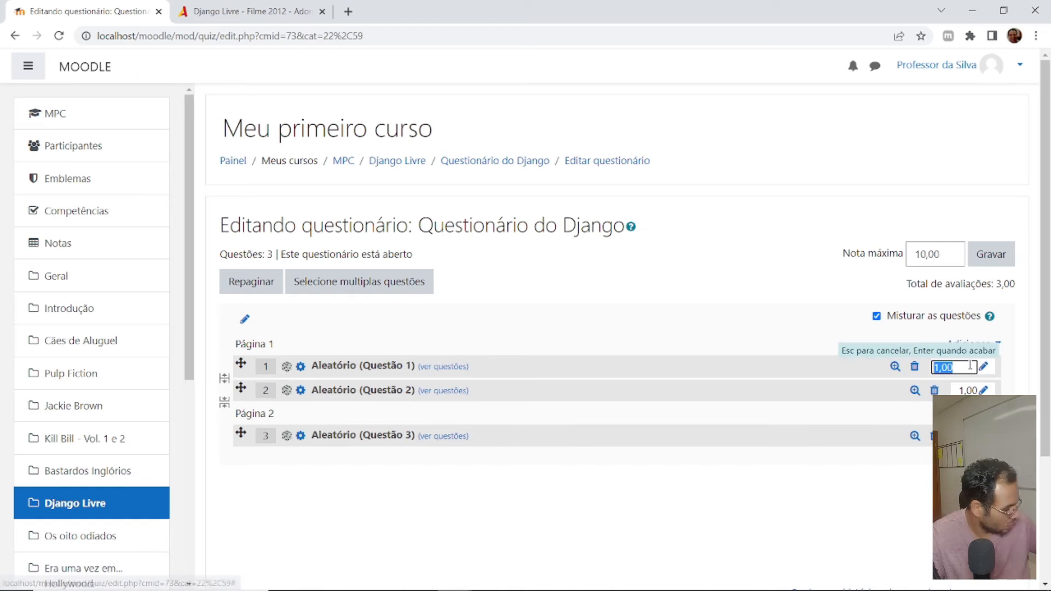
text(3,5)
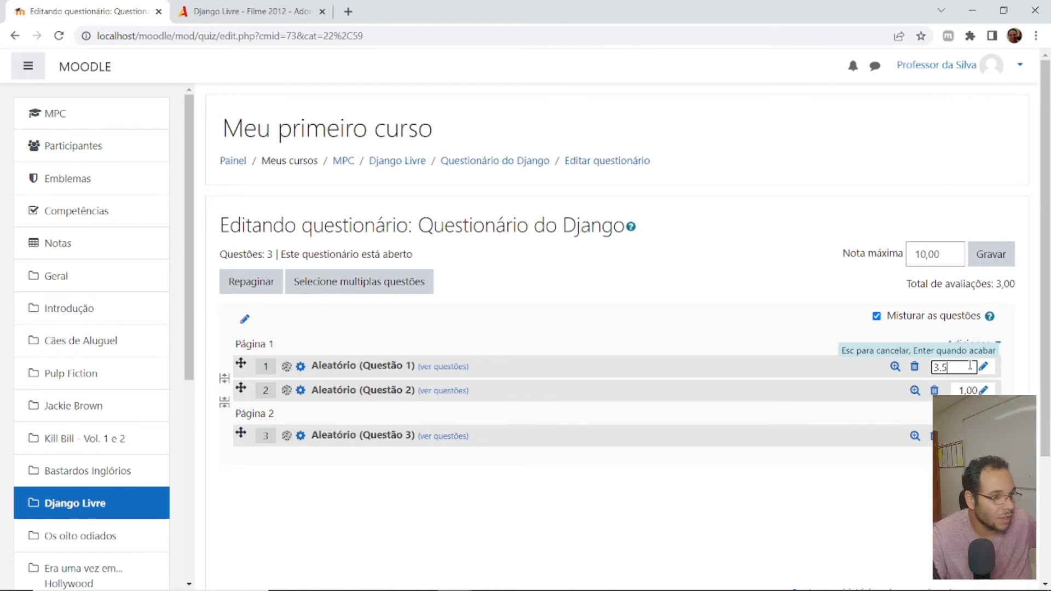
key(Return)
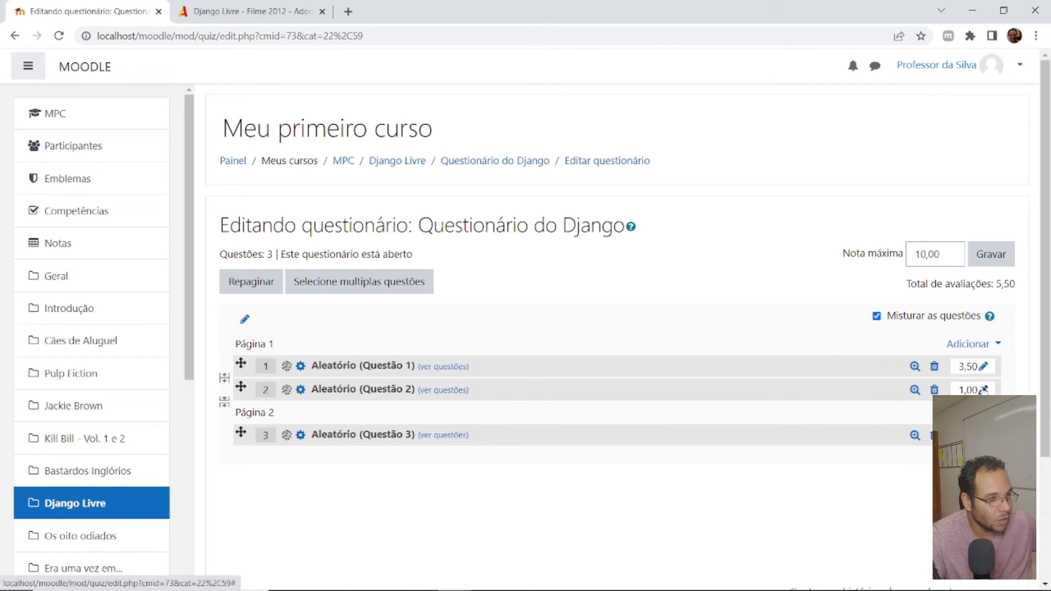
click(983, 389)
text(3,5)
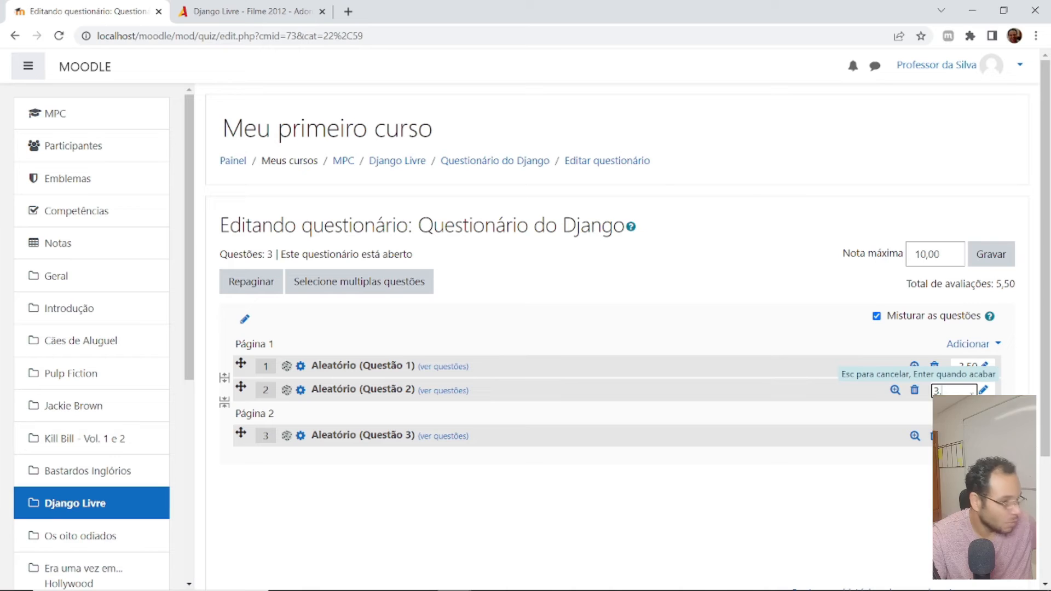
key(Return)
click(982, 436)
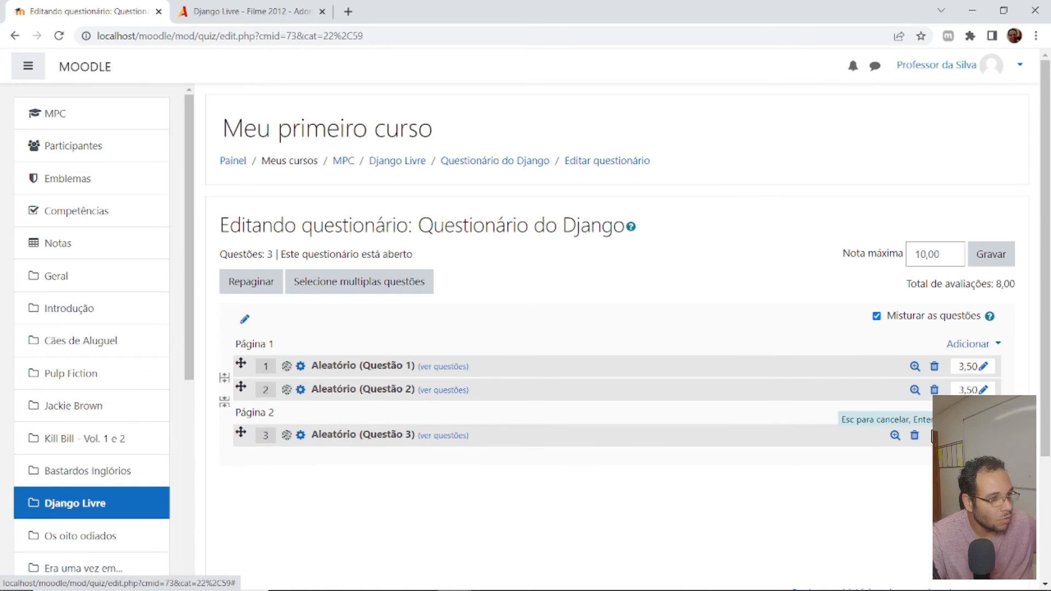
text(3)
key(Return)
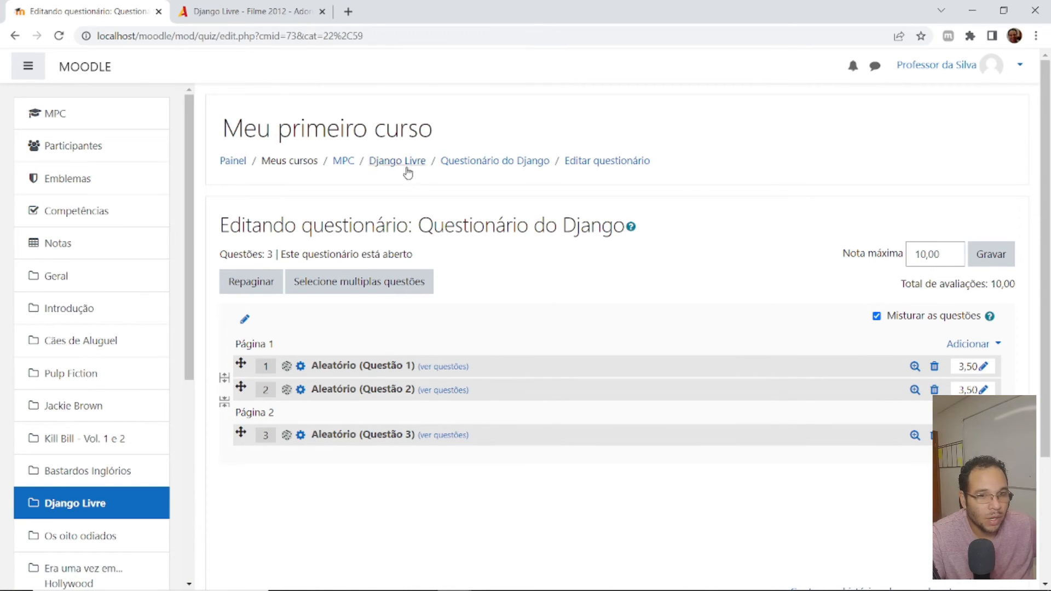
- Open the settings of Questionário do Django for editing and expand all their sections
click(493, 164)
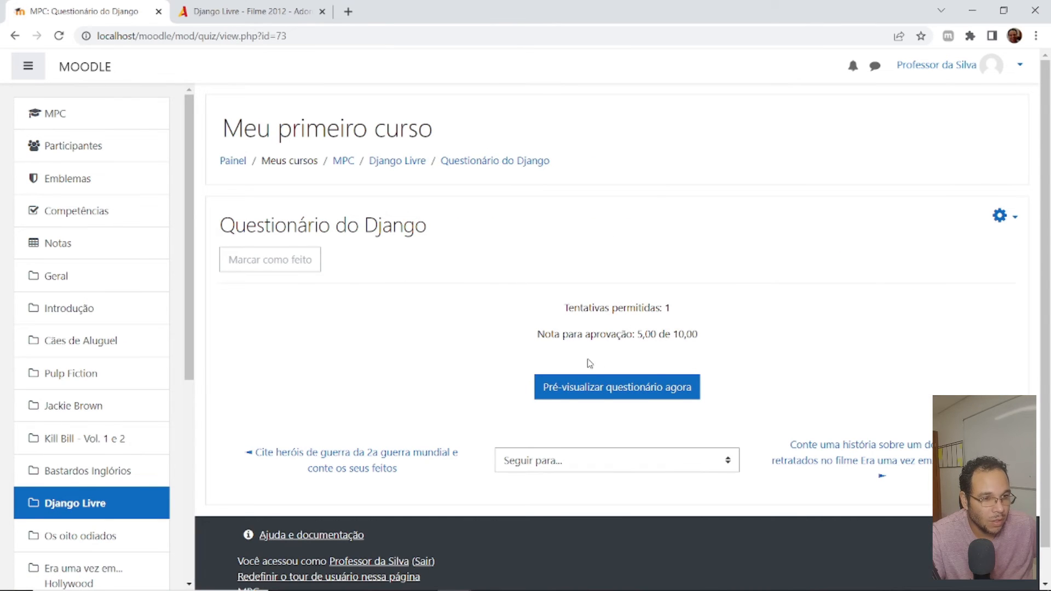
click(1000, 215)
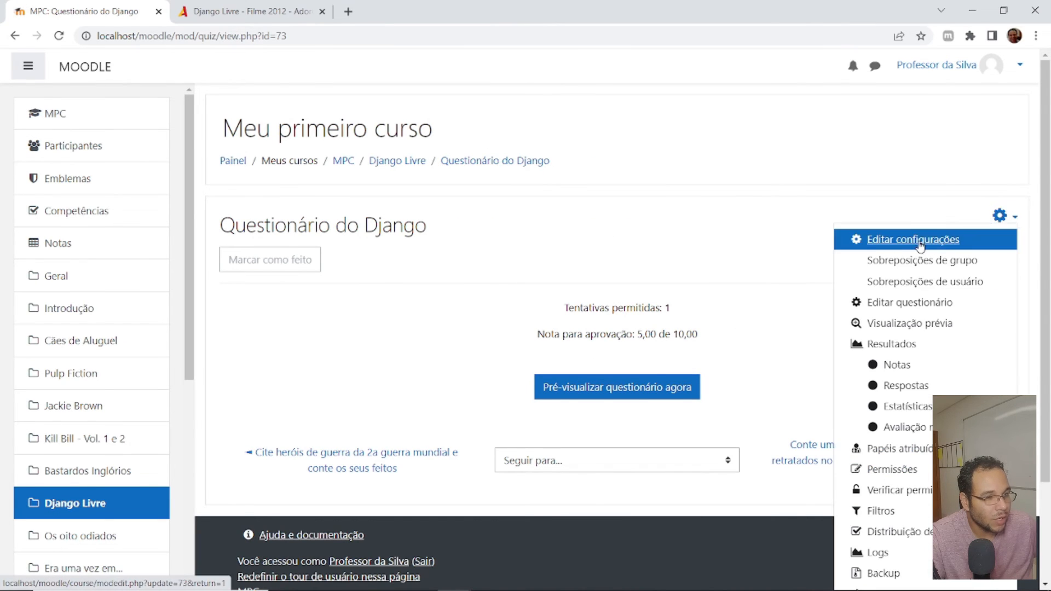
click(970, 237)
scroll(506, 340, down, 5)
scroll(506, 341, up, 5)
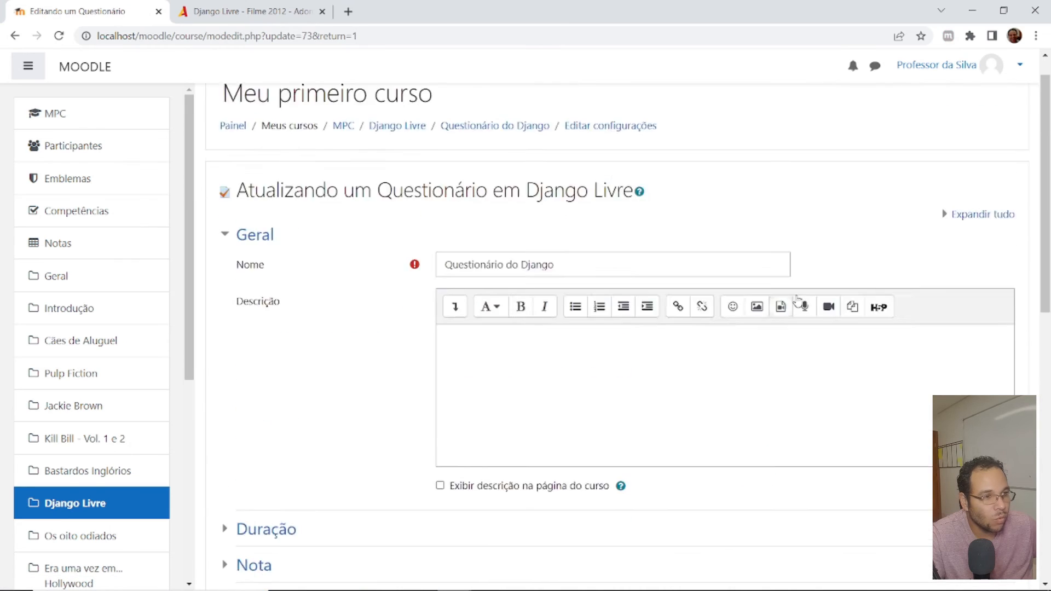
scroll(766, 285, down, 1)
click(980, 178)
scroll(499, 281, down, 6)
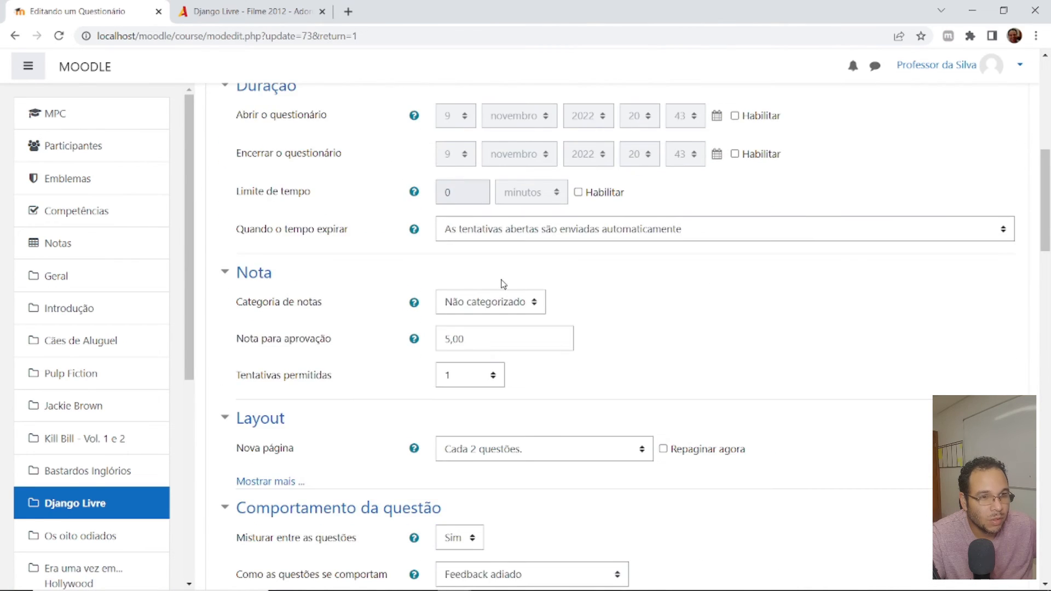
- Enable the quiz's opening date and set it to 9 novembro 2022 at 00:01
scroll(519, 285, up, 3)
click(735, 321)
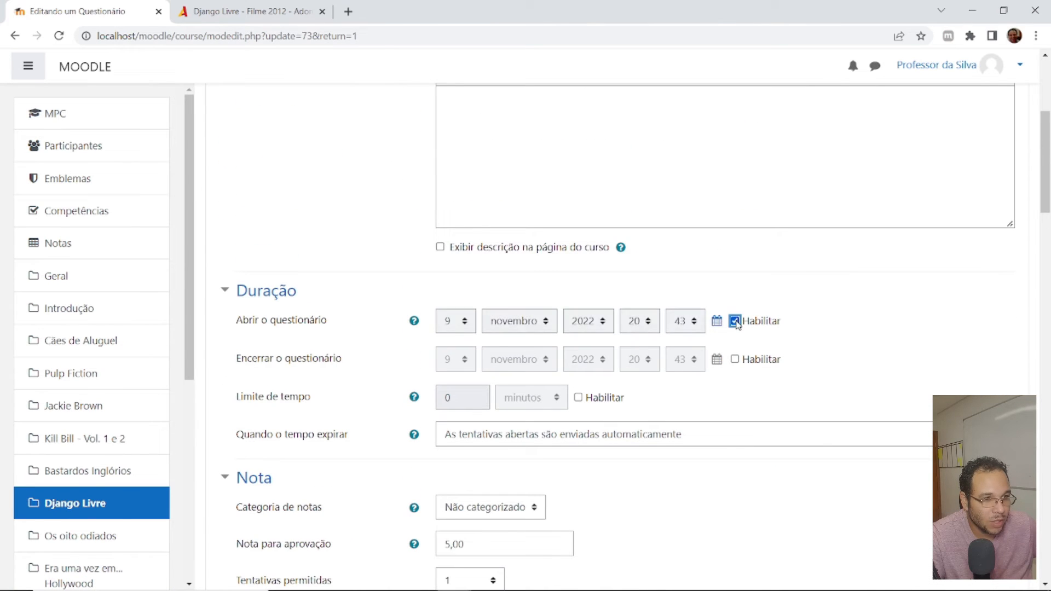
click(642, 323)
click(642, 323)
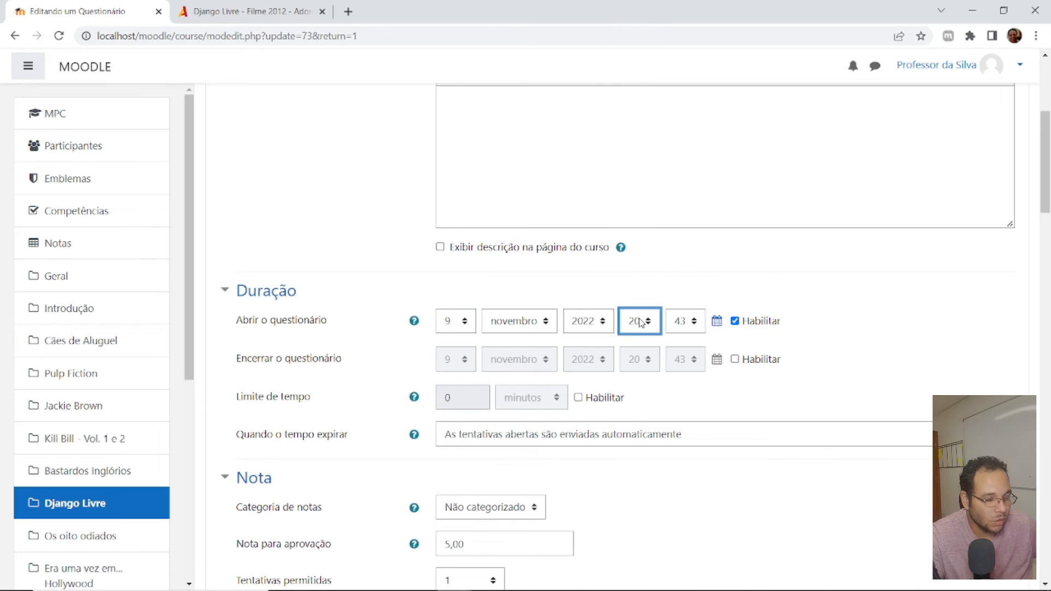
key(0)
key(1)
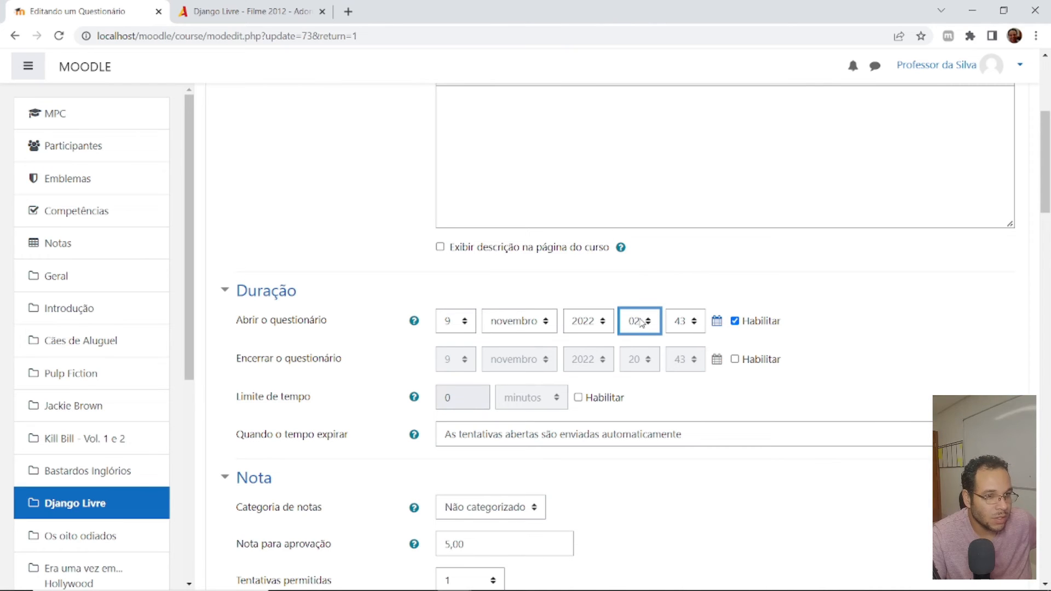
key(0)
key(Tab)
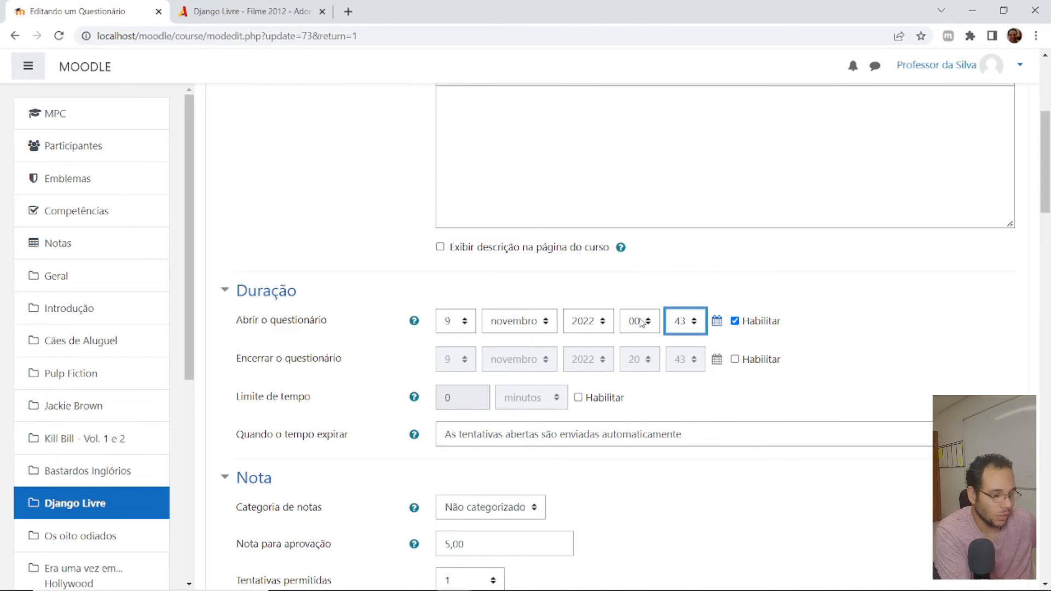
key(0)
key(1)
click(871, 363)
- Review the remaining quiz settings, save them and return to the course page
scroll(788, 362, down, 1)
scroll(810, 366, up, 6)
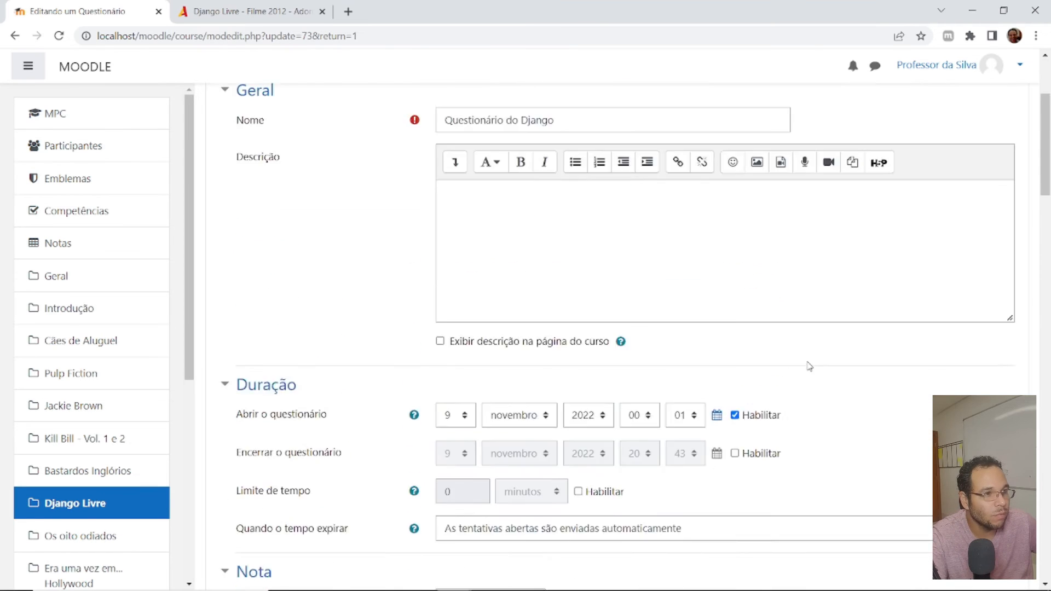
scroll(839, 359, down, 12)
scroll(839, 359, down, 20)
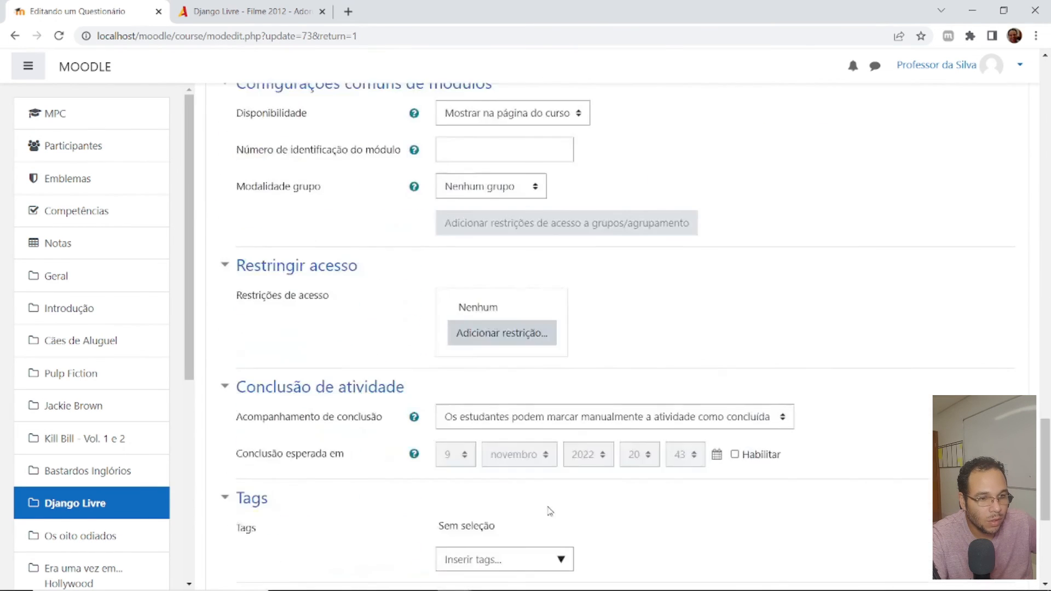
click(506, 432)
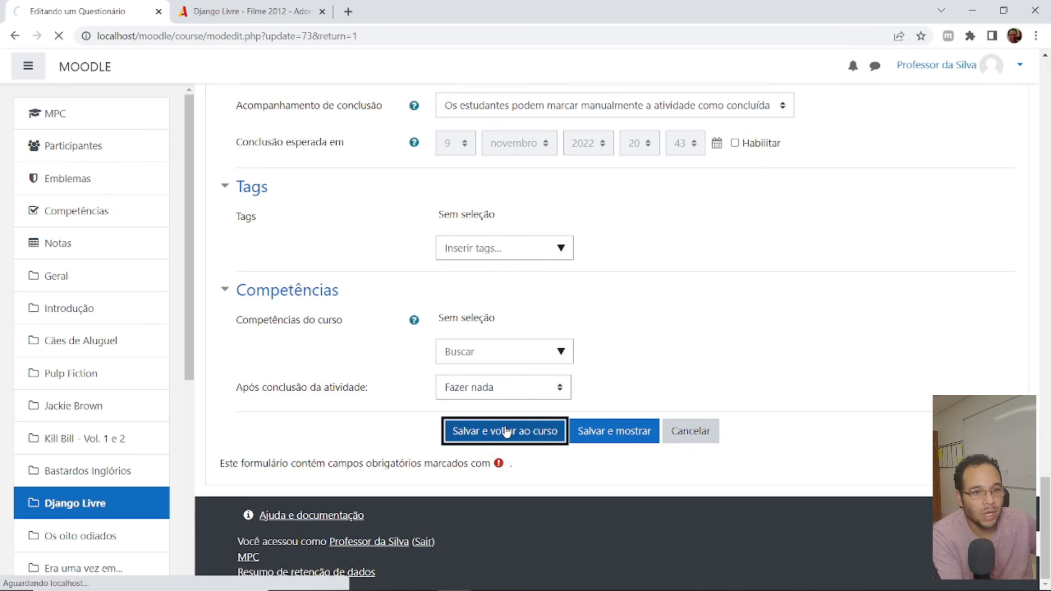
- Log out of the teacher account and sign in as student1 with the account password
click(1015, 66)
click(919, 213)
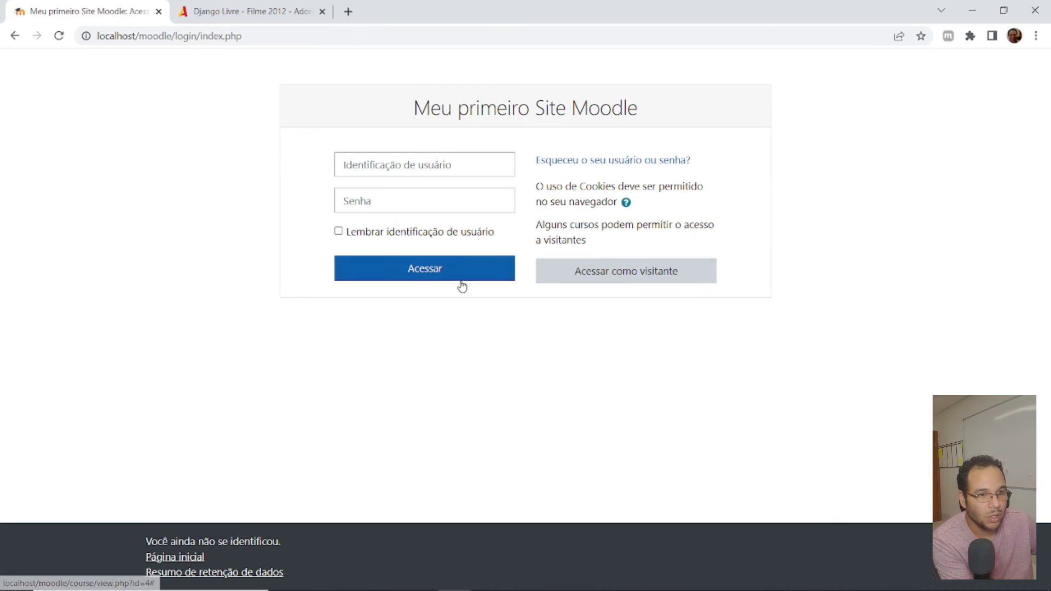
click(420, 163)
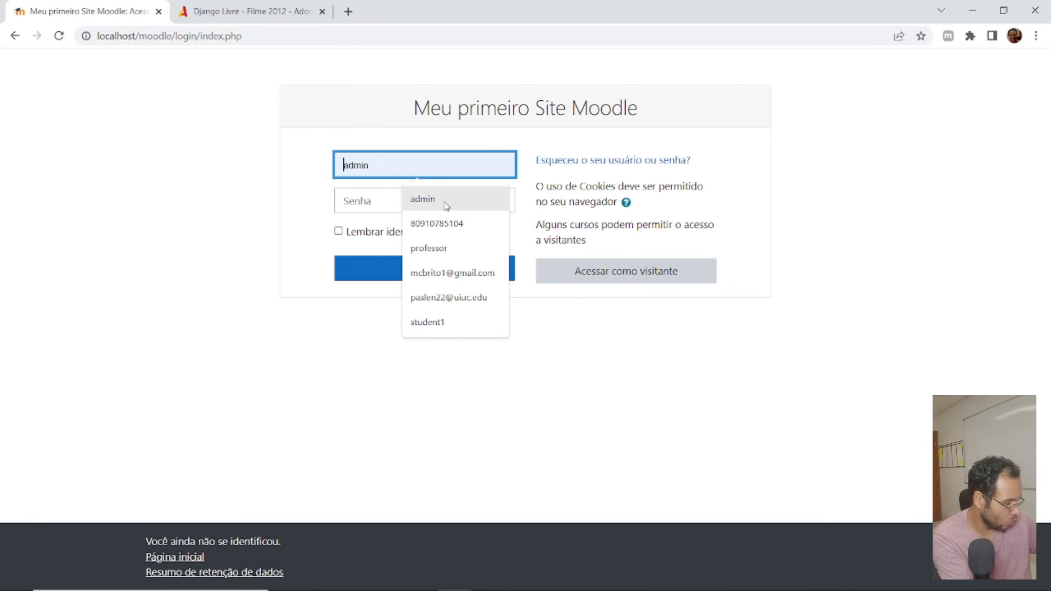
text(st)
click(420, 207)
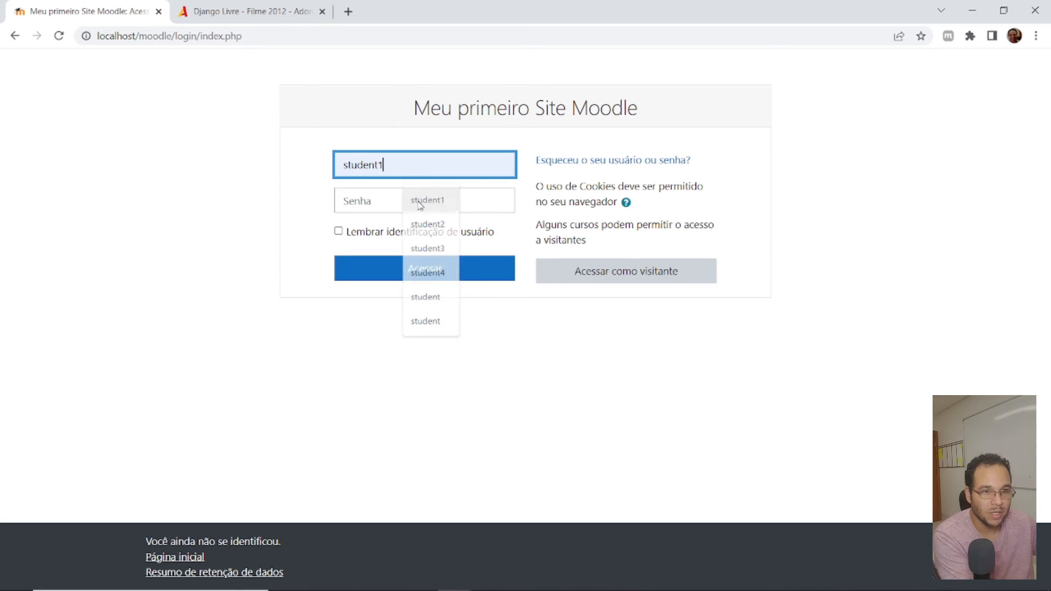
click(393, 206)
text(••••••)
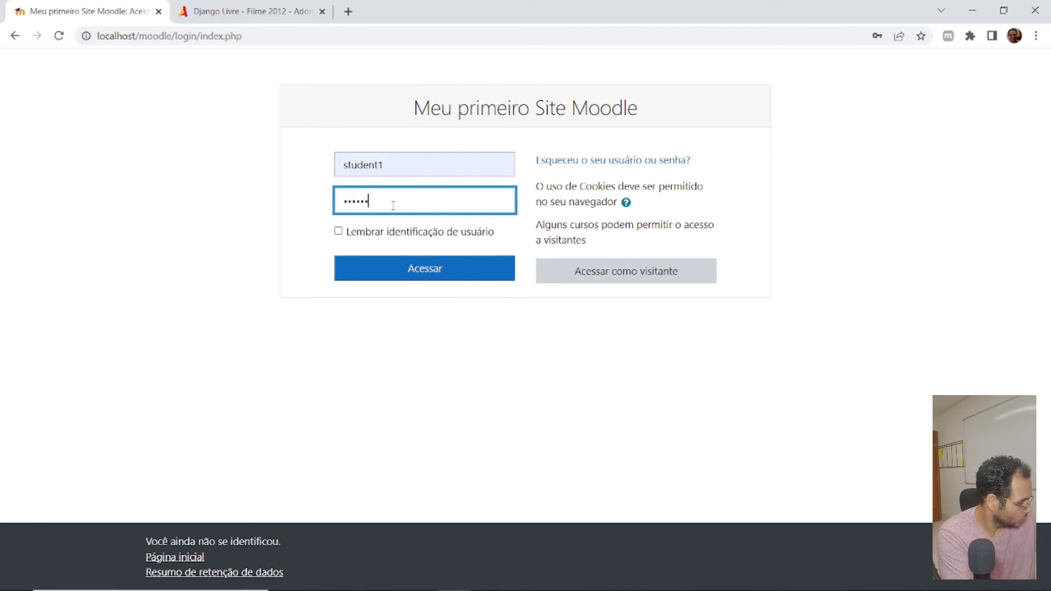
text(••••)
key(Return)
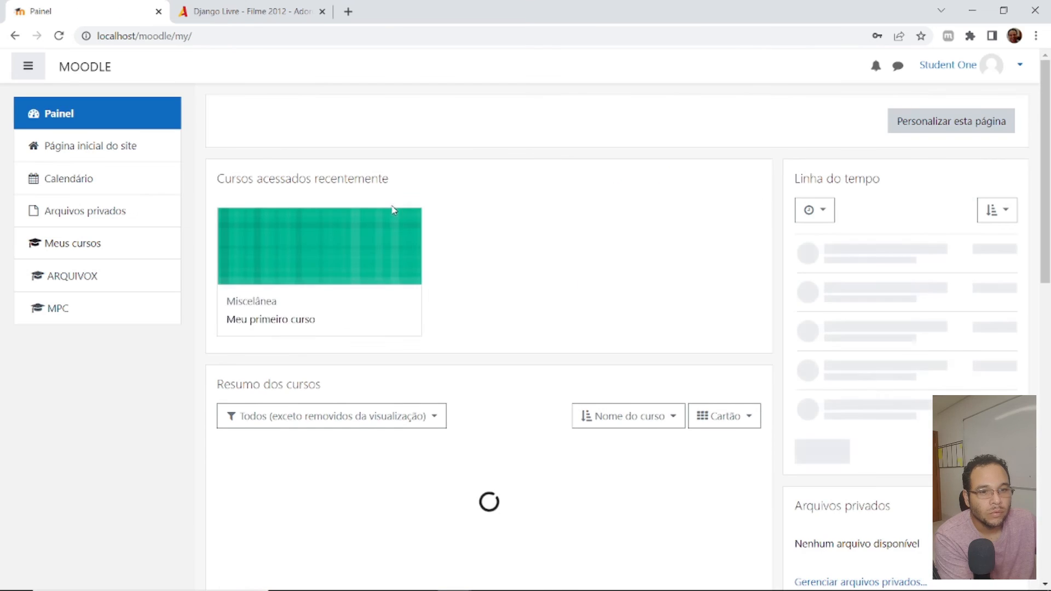
- Open Questionário do Django in the course Meu primeiro curso and start an attempt as the student
scroll(392, 213, down, 3)
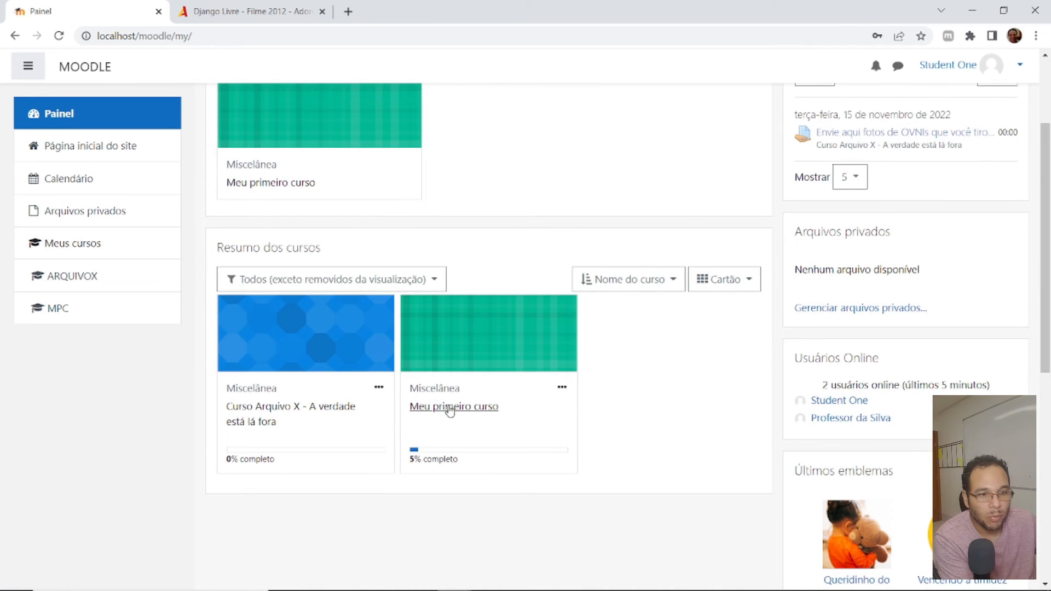
click(449, 406)
scroll(610, 258, down, 15)
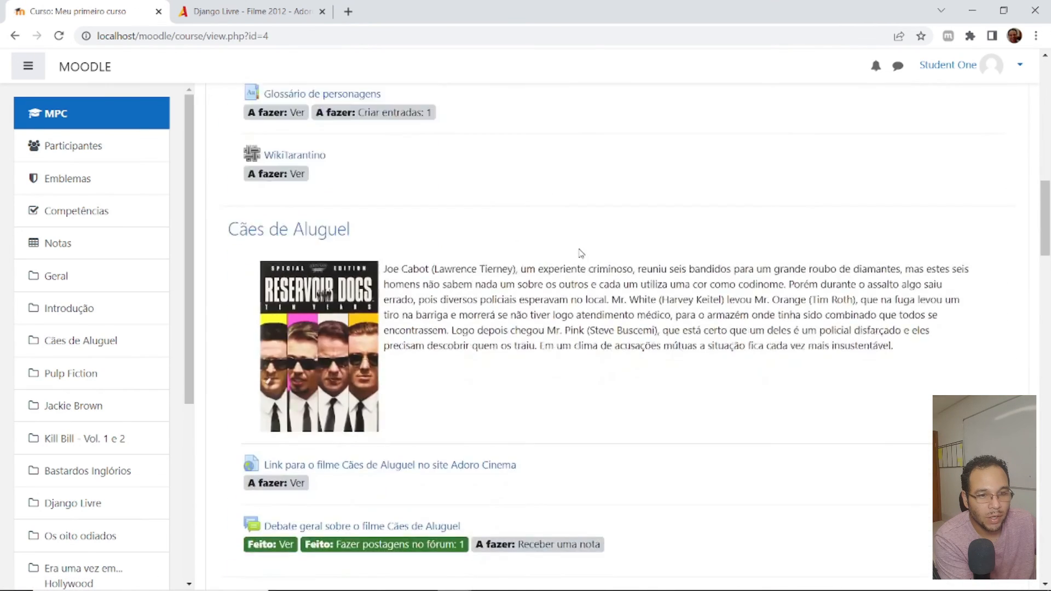
scroll(581, 253, down, 20)
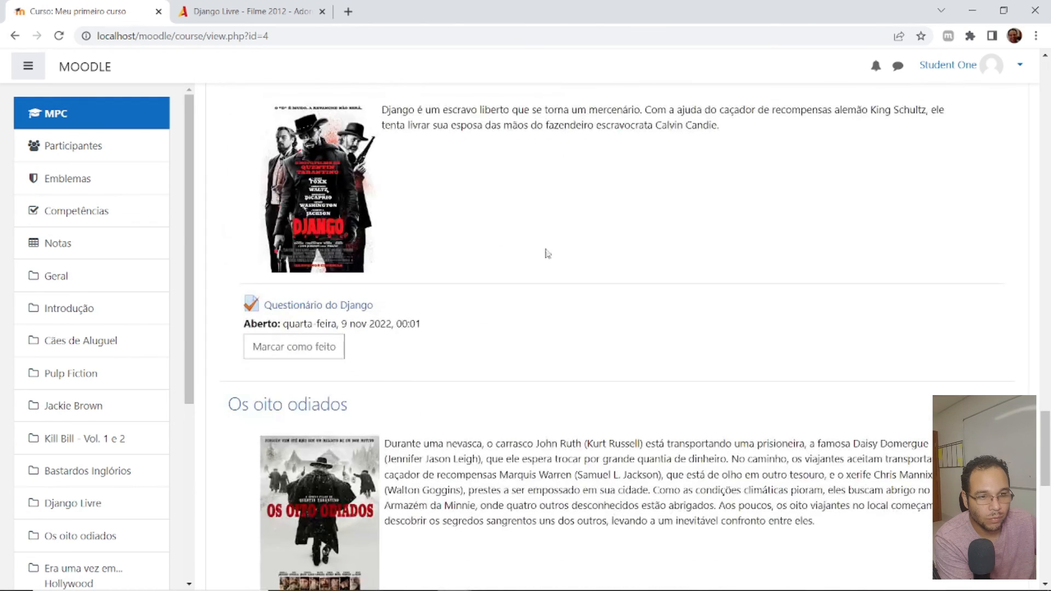
click(307, 305)
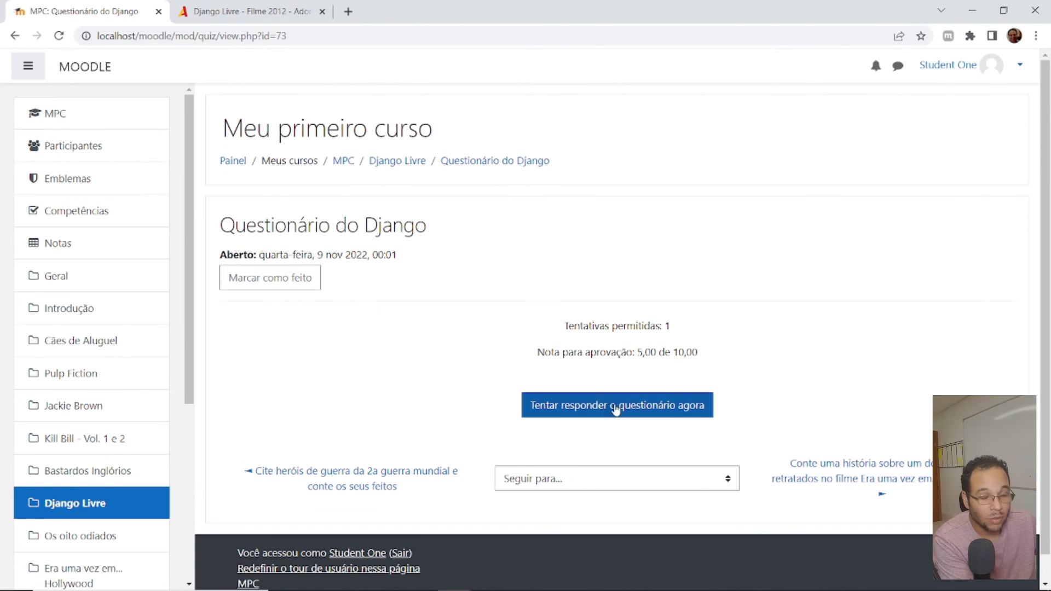
click(617, 409)
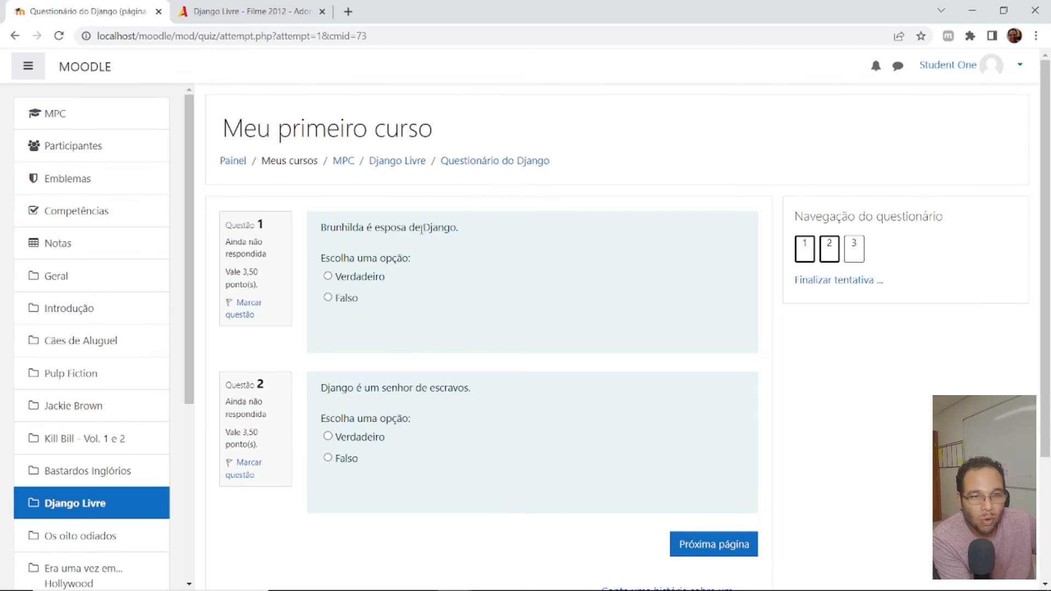
- Answer question 1 with Verdadeiro and question 2 with Falso, and continue to the quiz's next page
click(326, 275)
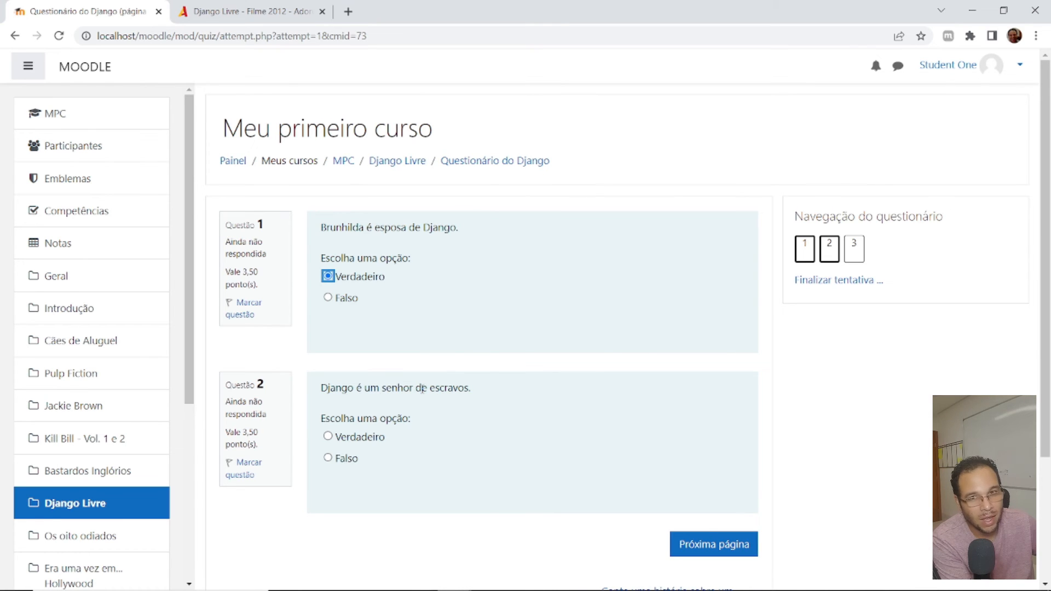
click(328, 458)
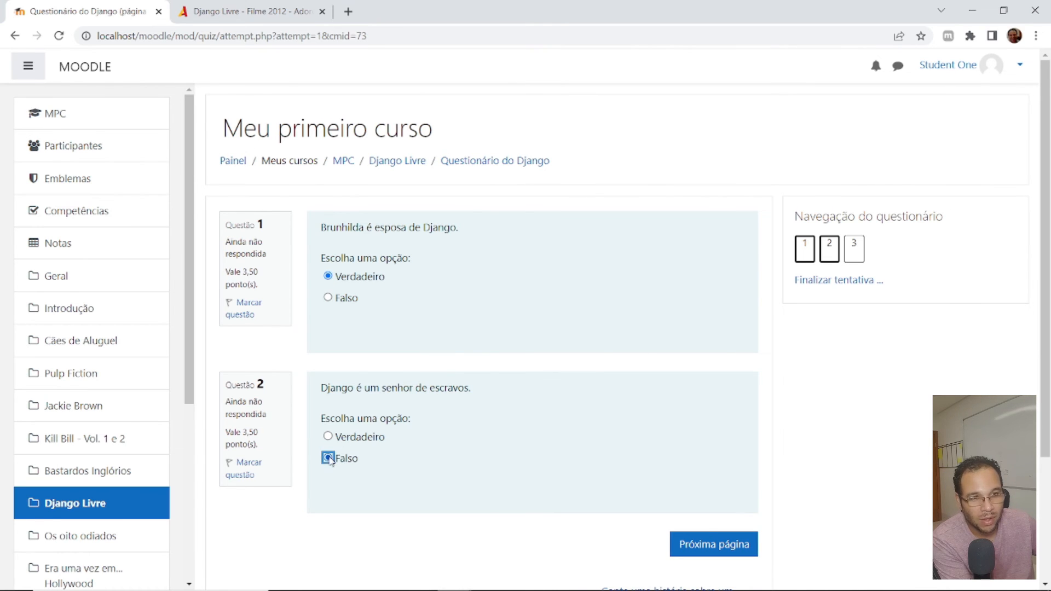
scroll(529, 429, down, 3)
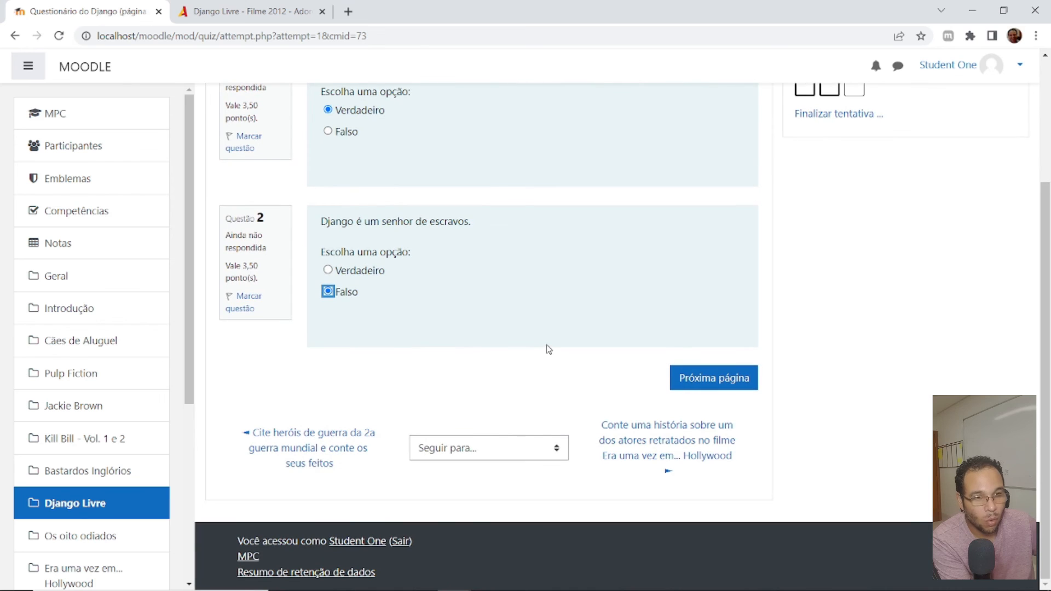
click(713, 383)
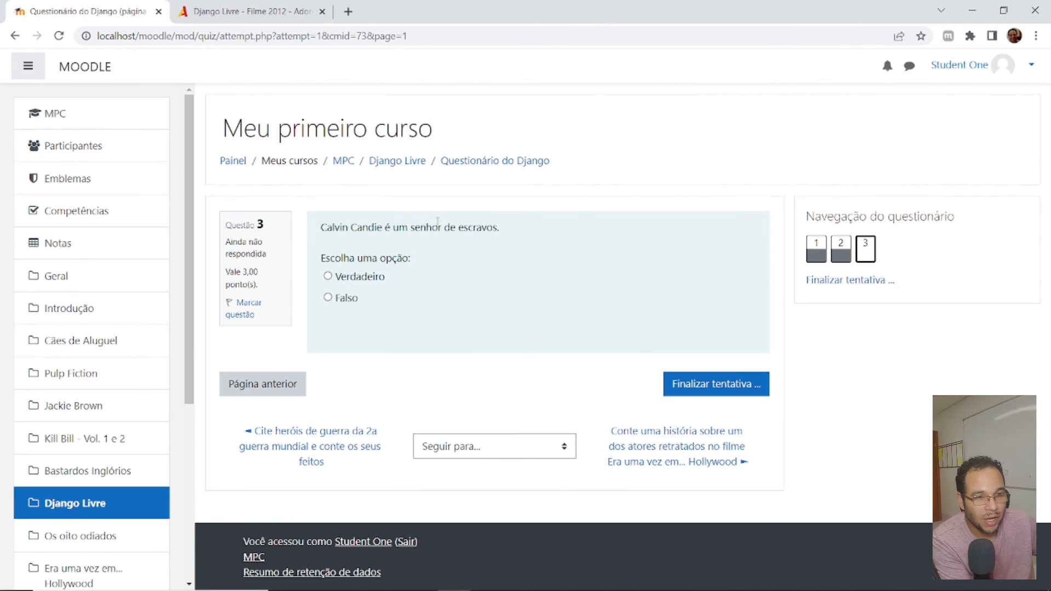
- Answer question 3 with Falso, finish the attempt and confirm submitting all answers
click(327, 297)
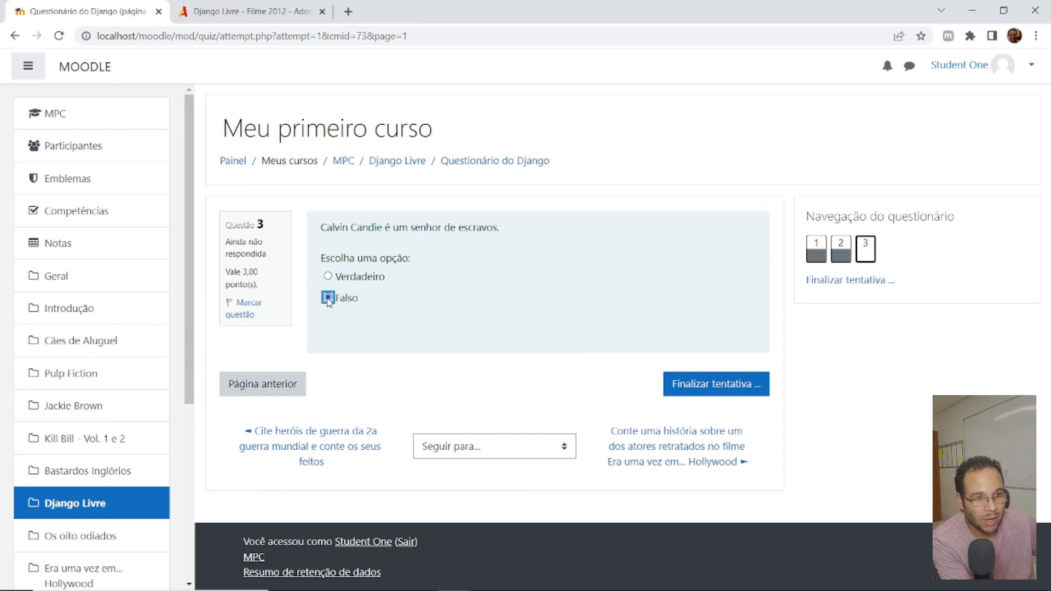
click(727, 385)
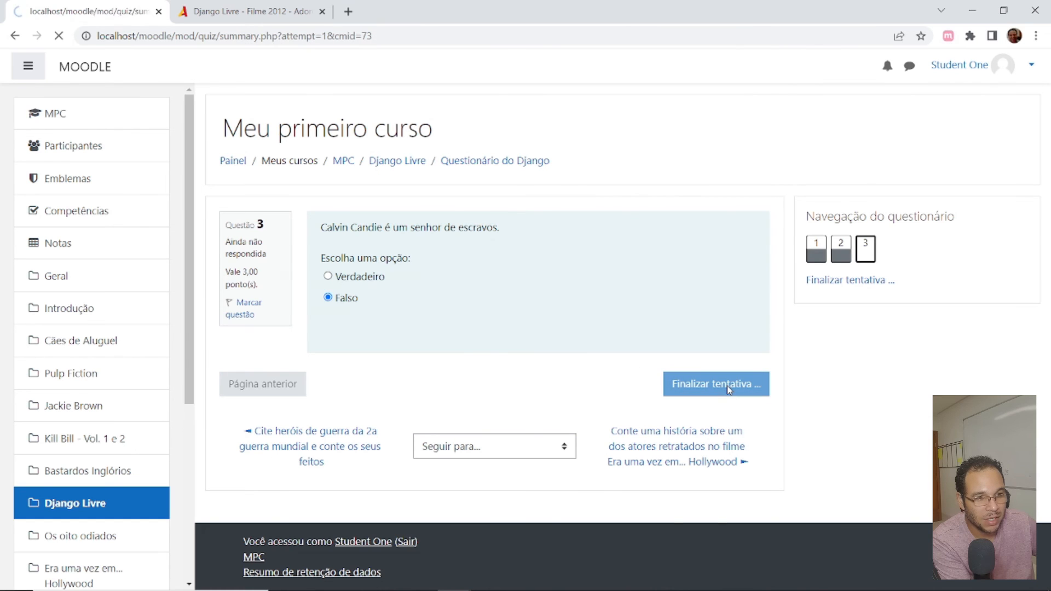
click(512, 469)
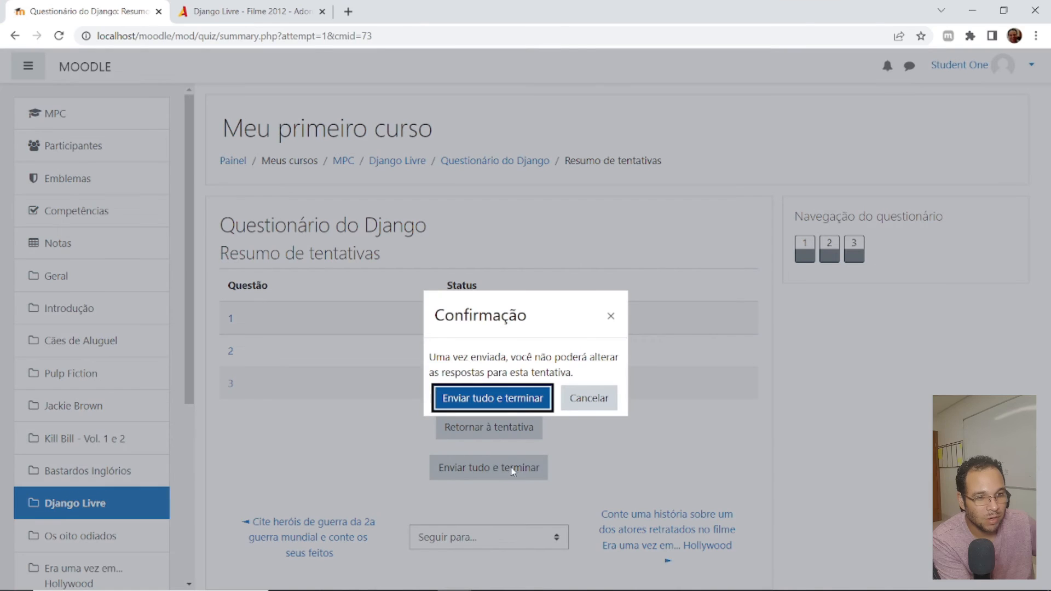
click(494, 400)
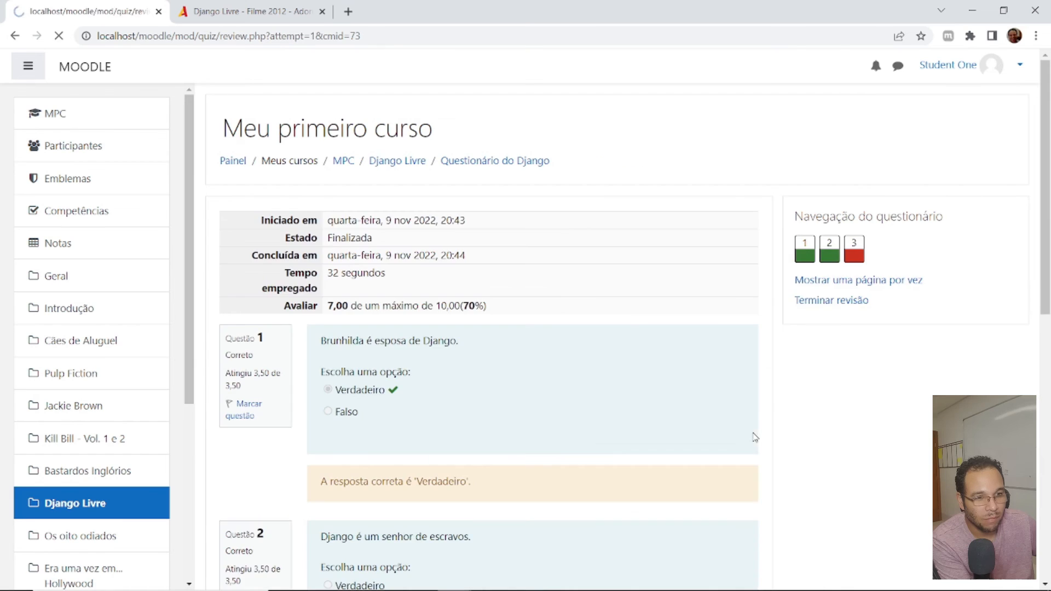
- Review the attempt's grade and the correction of each of the three questions
scroll(630, 403, down, 7)
scroll(631, 403, up, 4)
scroll(631, 404, up, 4)
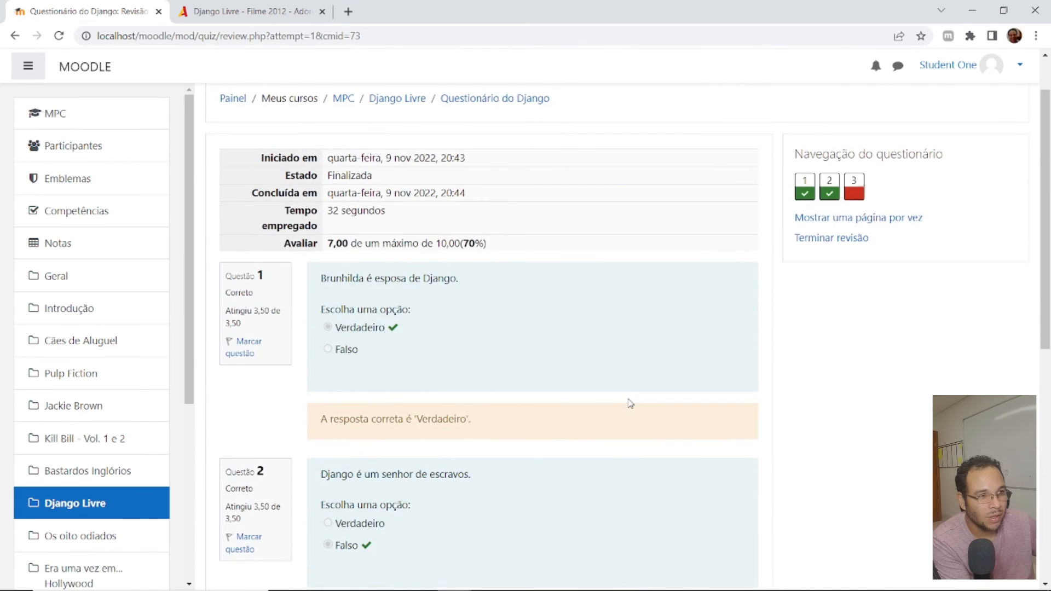
scroll(624, 404, down, 7)
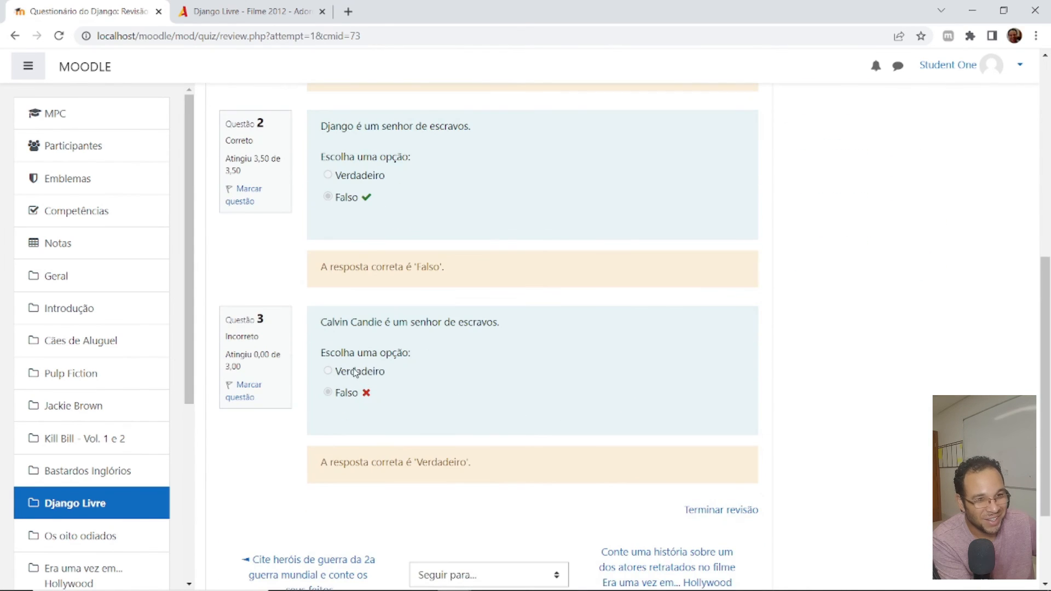
scroll(586, 379, up, 6)
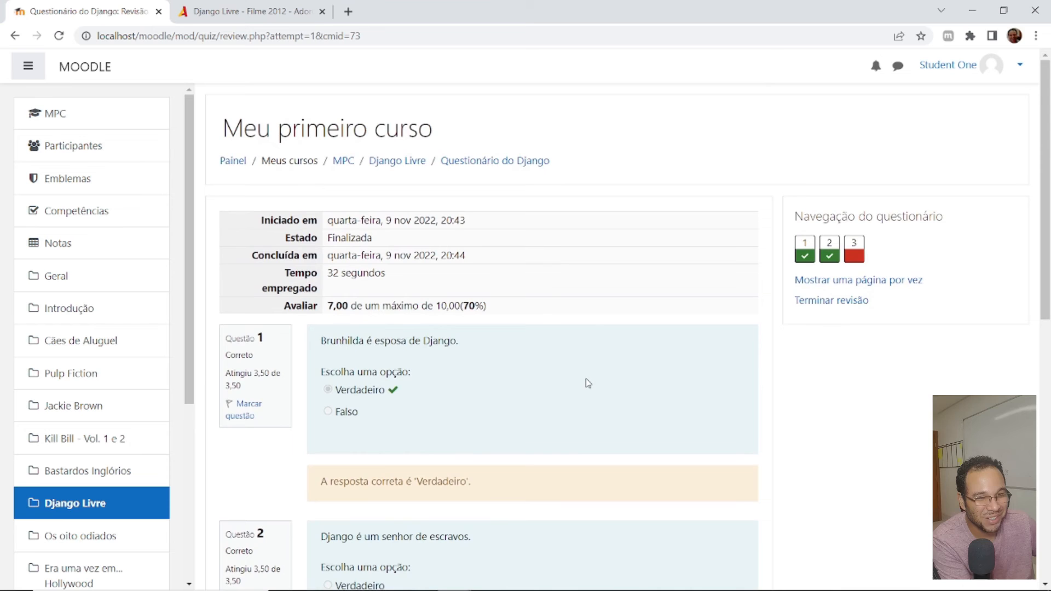
scroll(546, 350, down, 3)
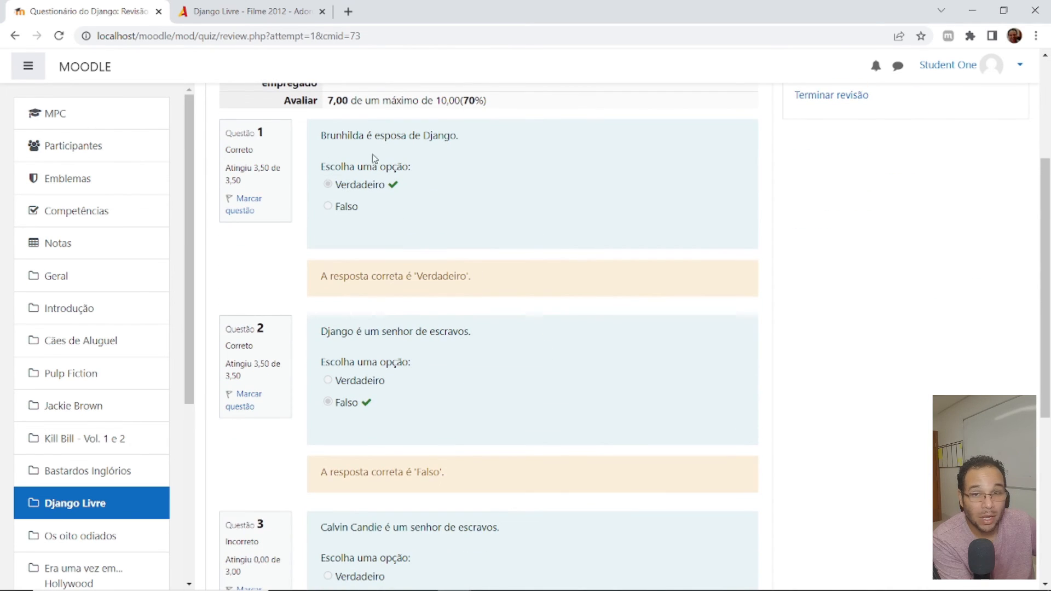
- Open Notepad and copy the question 1 statement, "Brunhilda é esposa de Django.", from the quiz review into it
key(super)
key(super)
text(note)
key(Return)
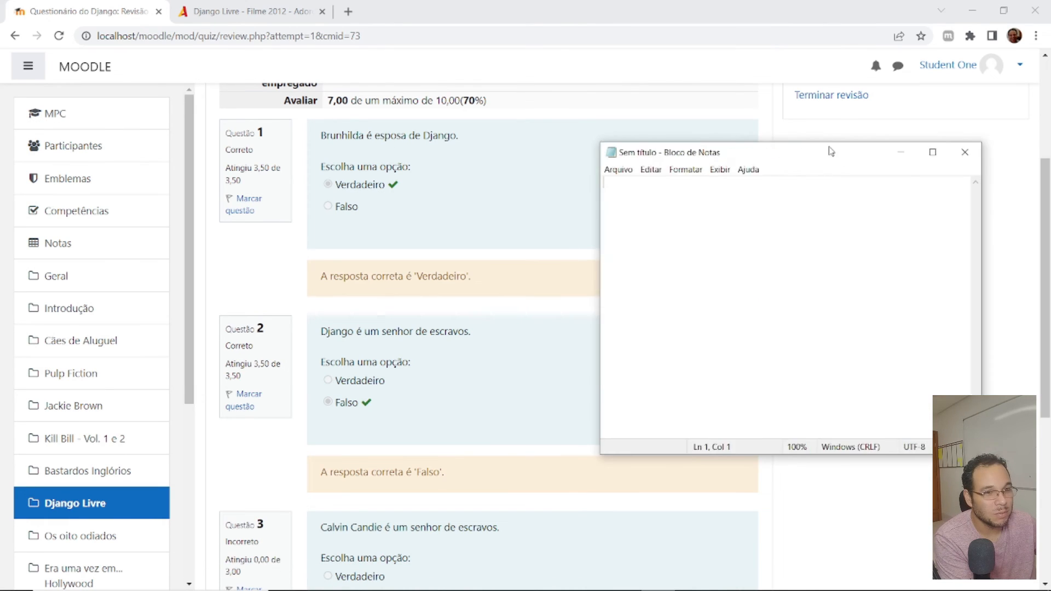
click(469, 143)
drag(469, 143, 321, 135)
key(ctrl+c)
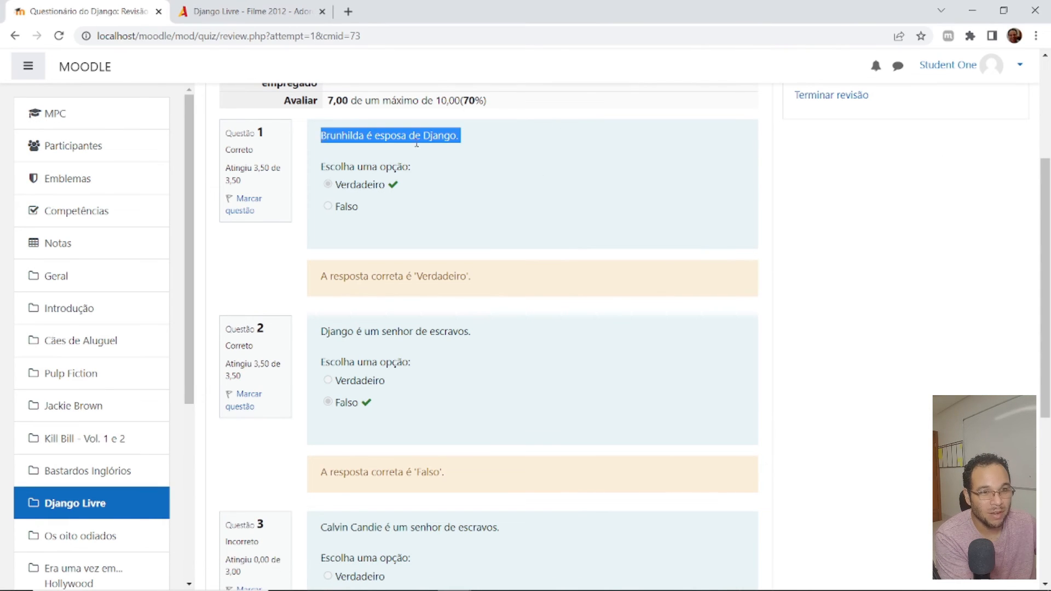
key(alt+Tab)
key(ctrl+v)
- Copy the question 2 and question 3 statements from the quiz review onto separate lines in Notepad, and return to the browser
drag(474, 332, 321, 332)
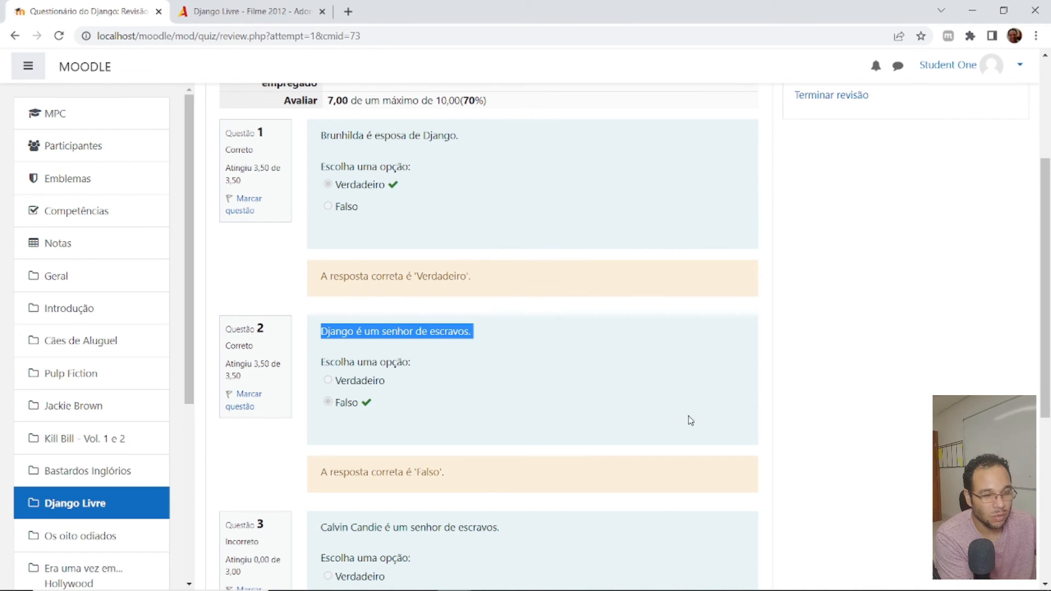
key(ctrl+c)
key(alt+Tab)
key(Return)
key(ctrl+v)
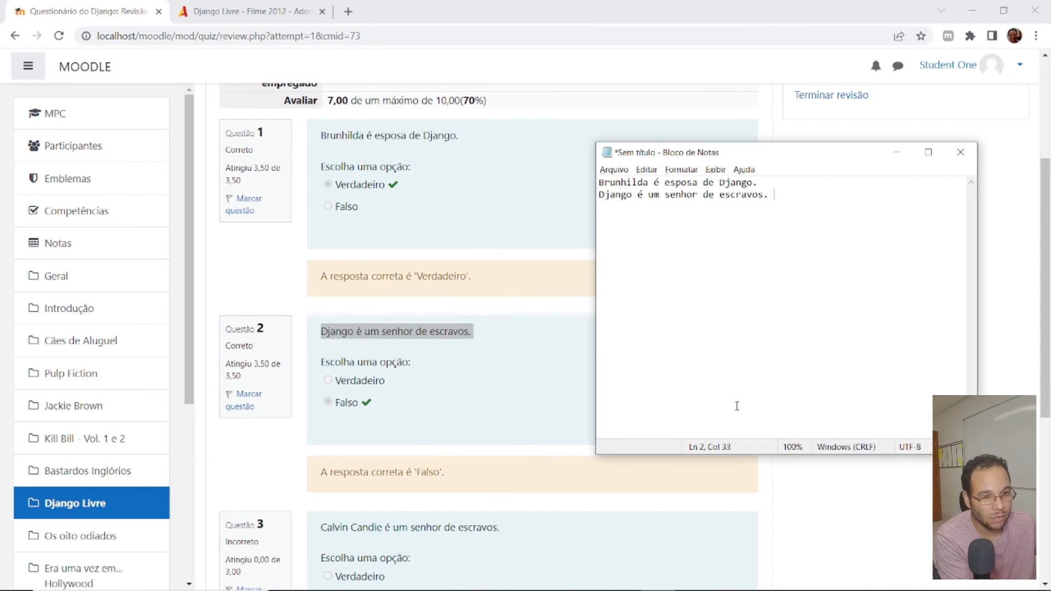
key(alt+Tab)
drag(508, 528, 327, 528)
key(ctrl+c)
key(alt+Tab)
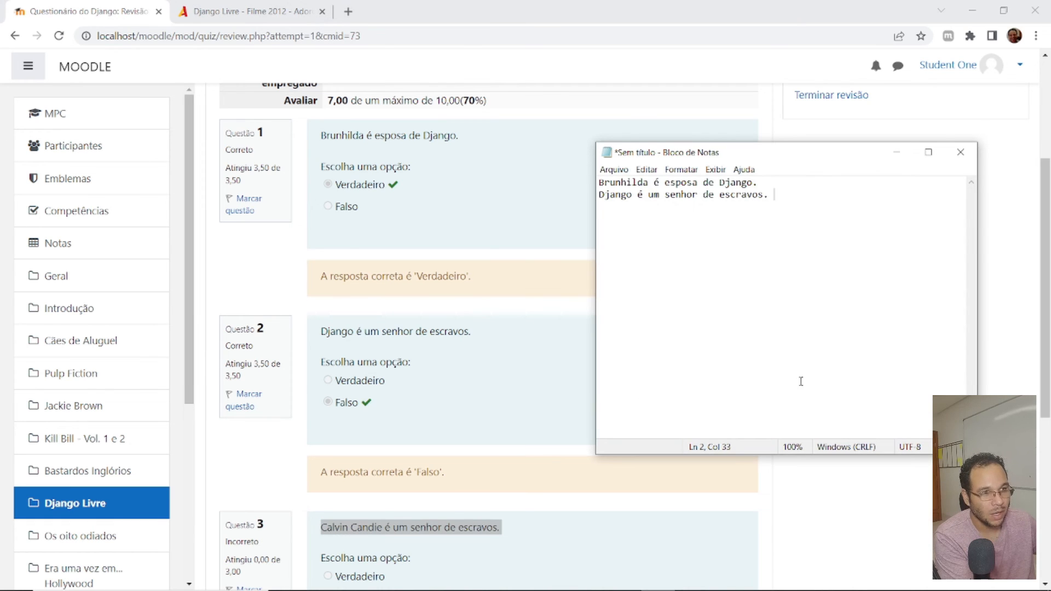
key(ctrl+v)
key(alt+Tab)
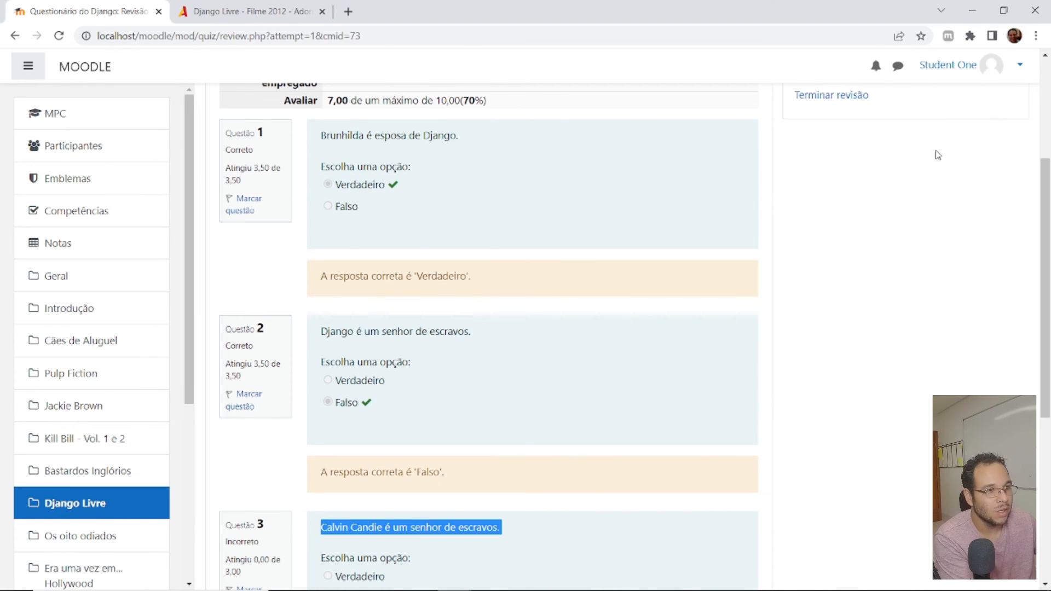
- Log out of the student1 account
click(1007, 64)
click(963, 236)
click(1020, 66)
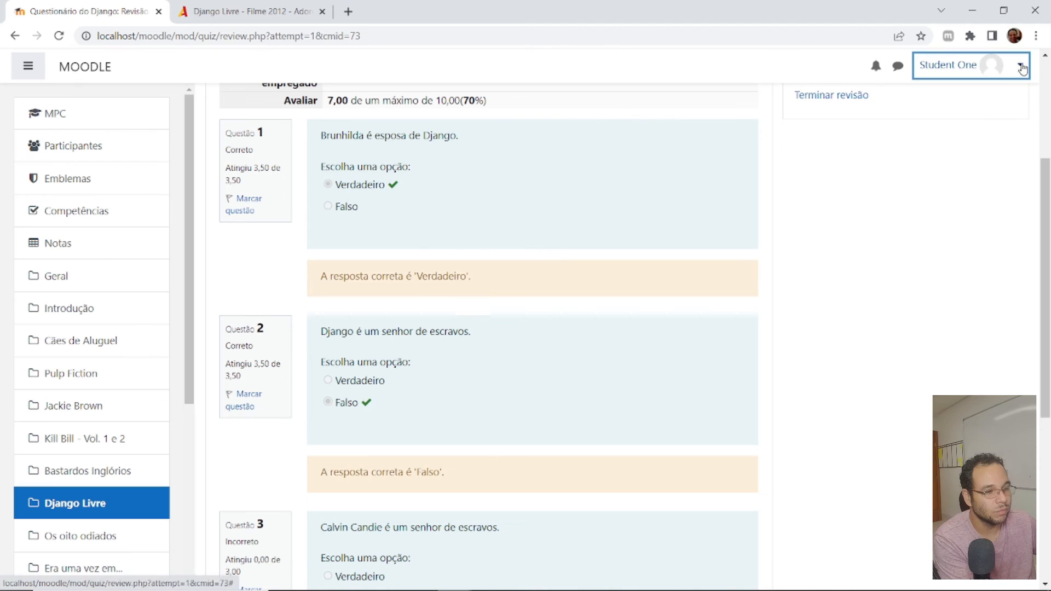
click(964, 222)
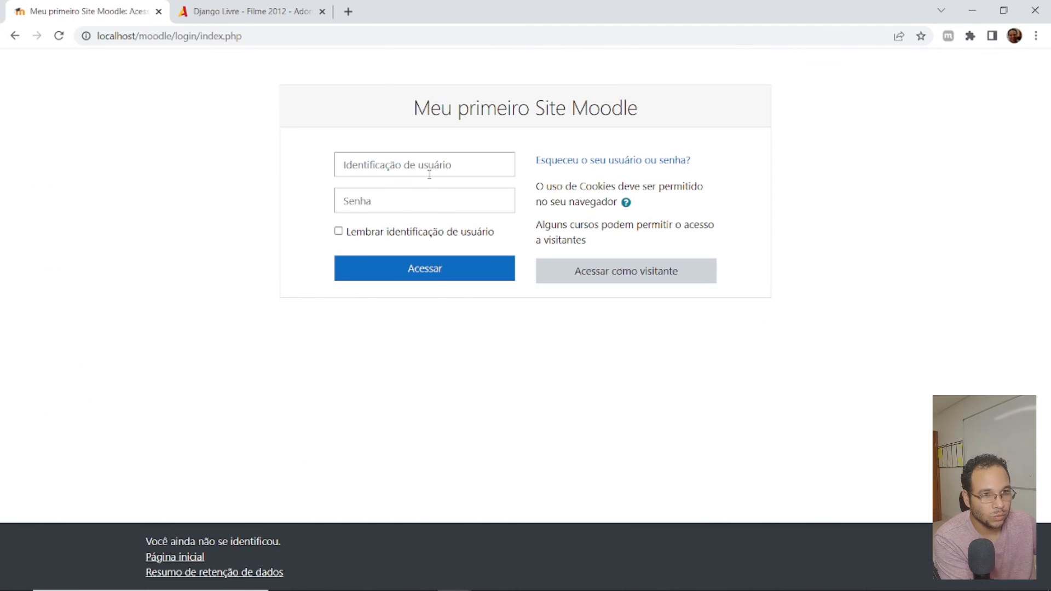
- Try to sign in as student2 with the account password
click(429, 164)
text(st)
click(440, 224)
click(405, 201)
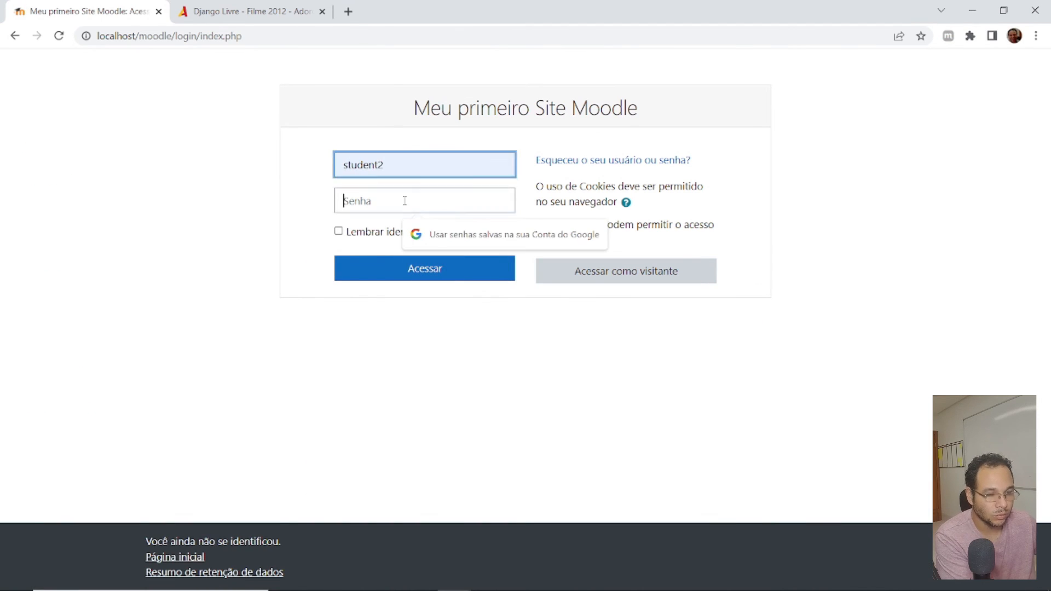
text(St••••••••)
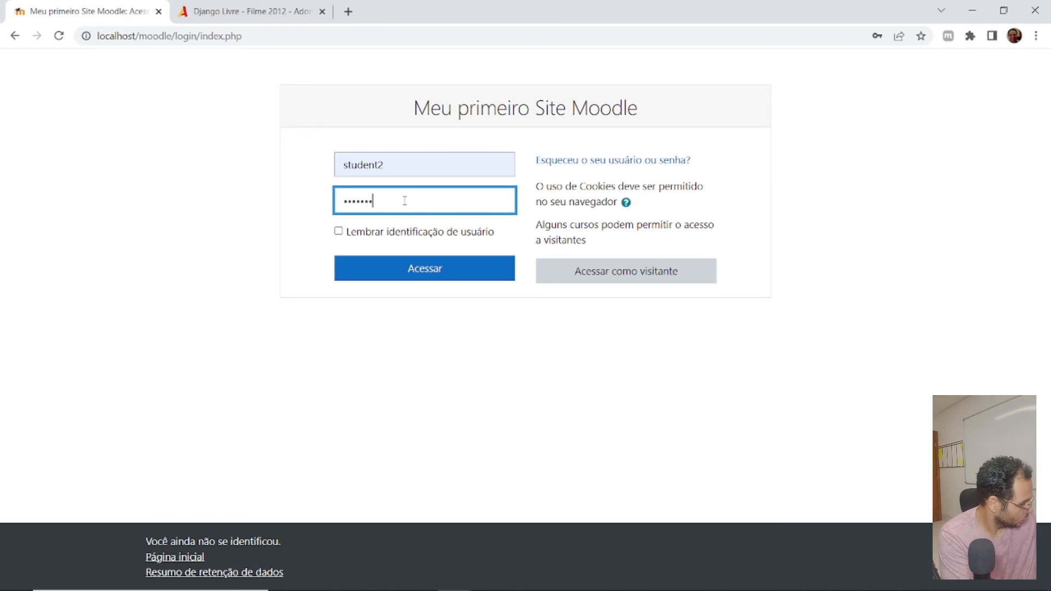
key(Return)
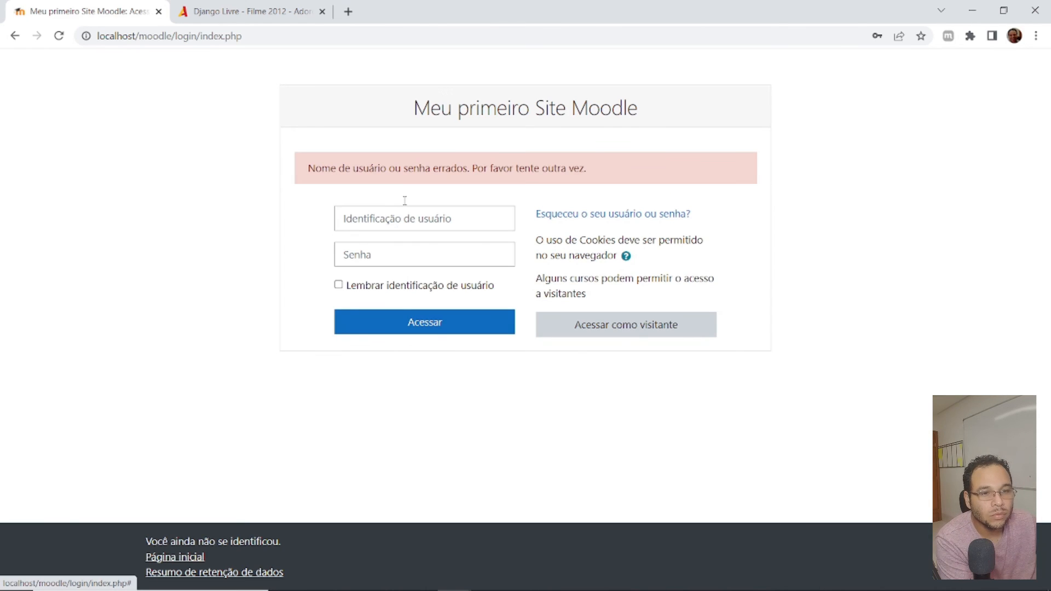
- Sign in as student3 with the account password
click(402, 223)
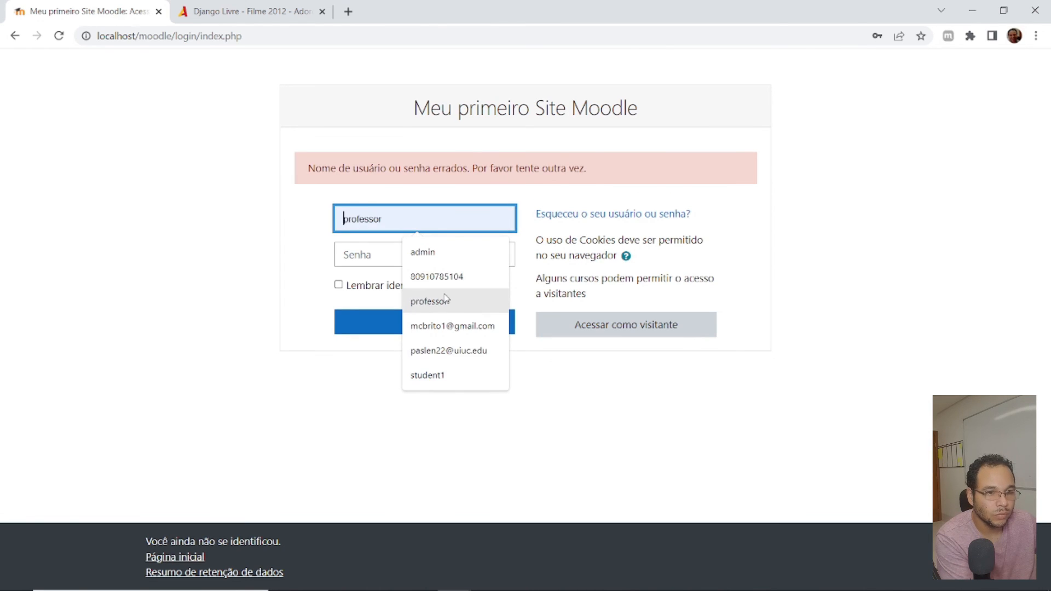
text(student3)
click(457, 306)
click(368, 254)
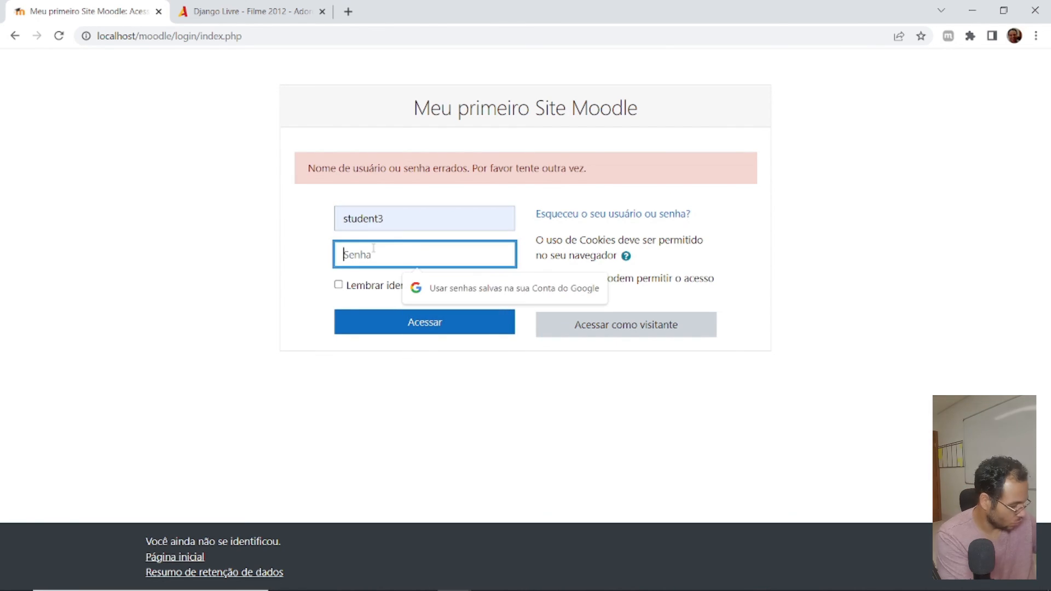
text(•••••••)
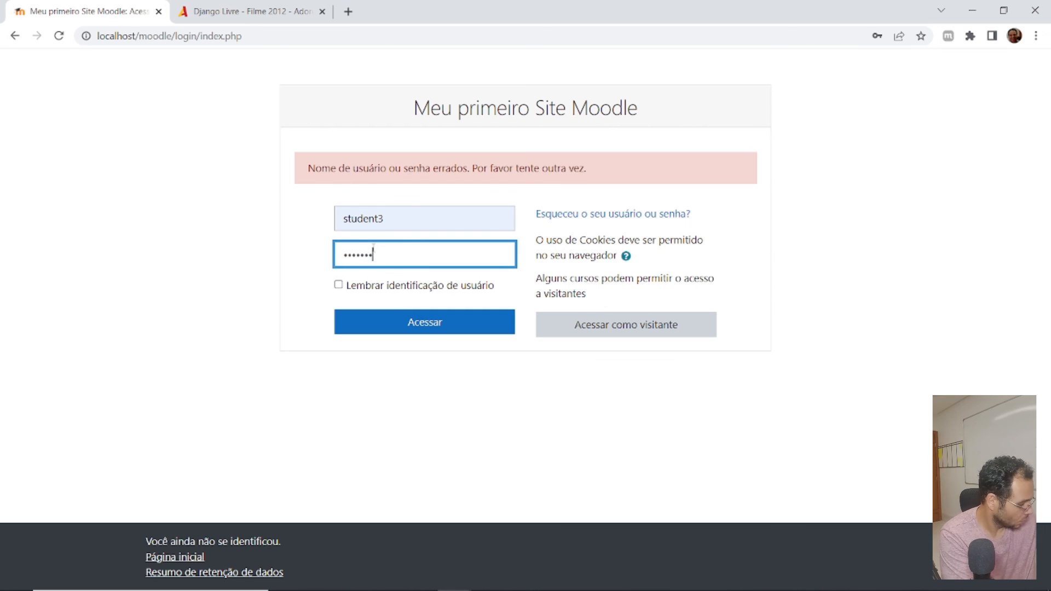
key(Return)
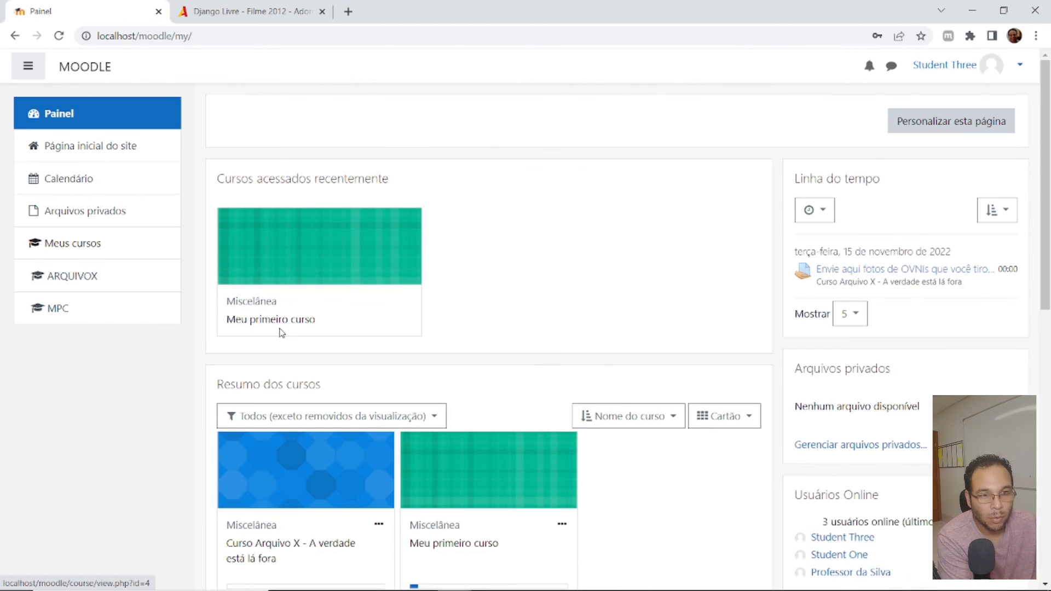
- Open Questionário do Django in the course Meu primeiro curso and start an attempt as student3
click(282, 325)
scroll(366, 349, down, 15)
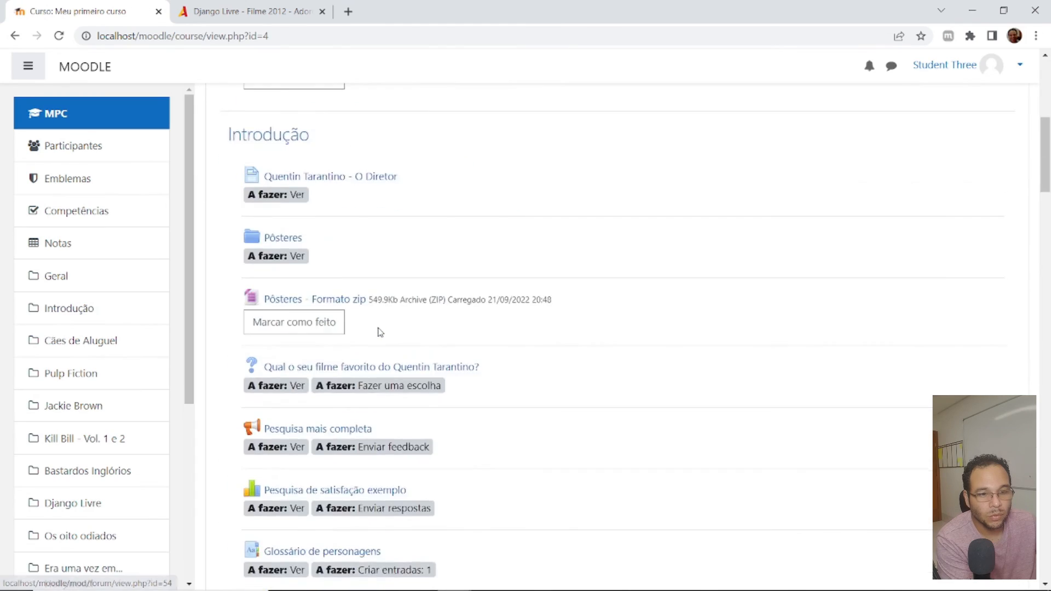
scroll(379, 331, down, 20)
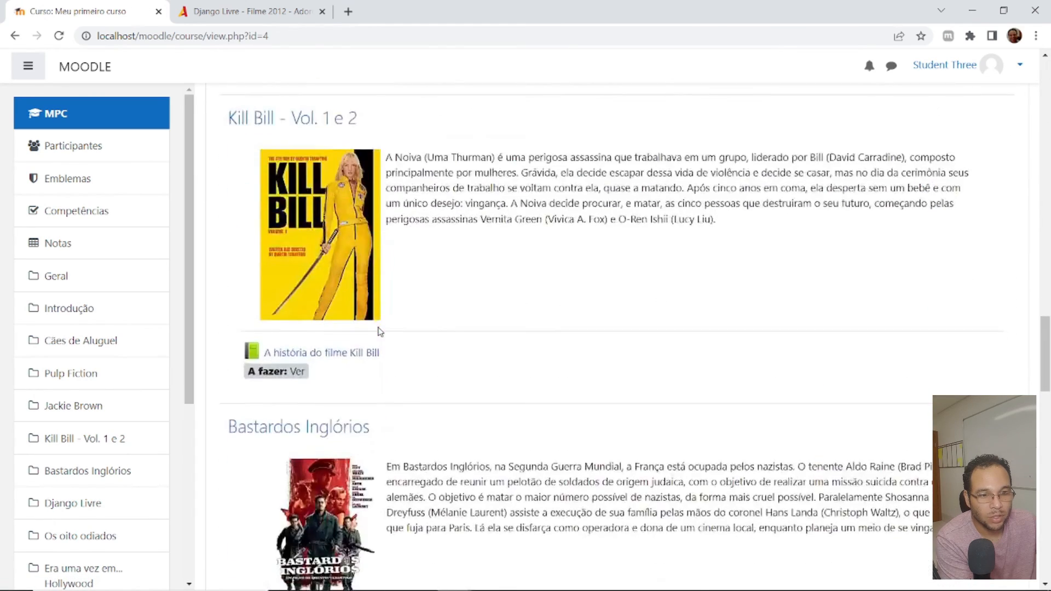
scroll(378, 331, down, 5)
click(317, 305)
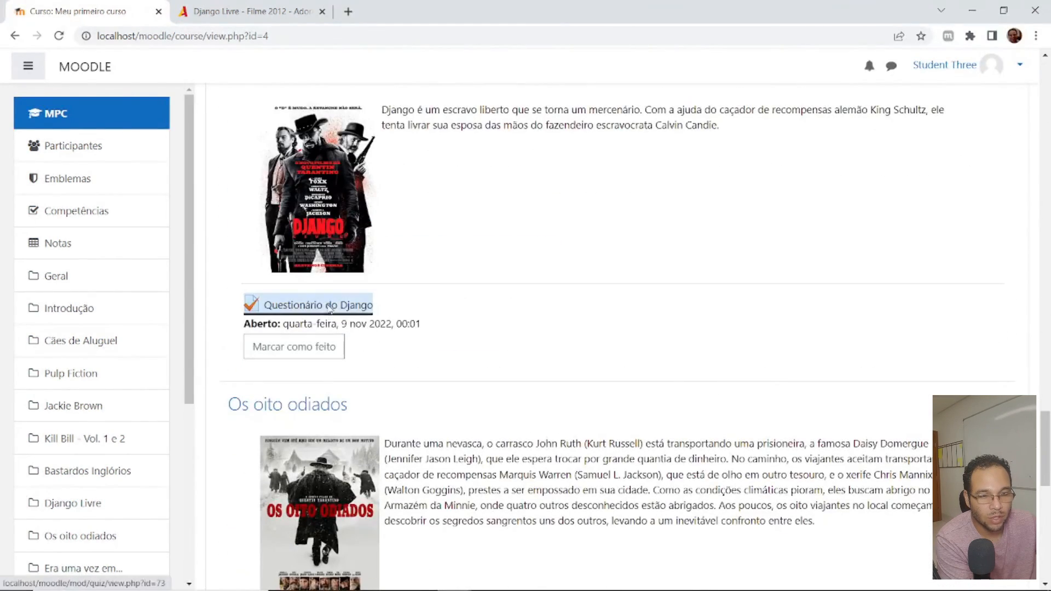
click(590, 411)
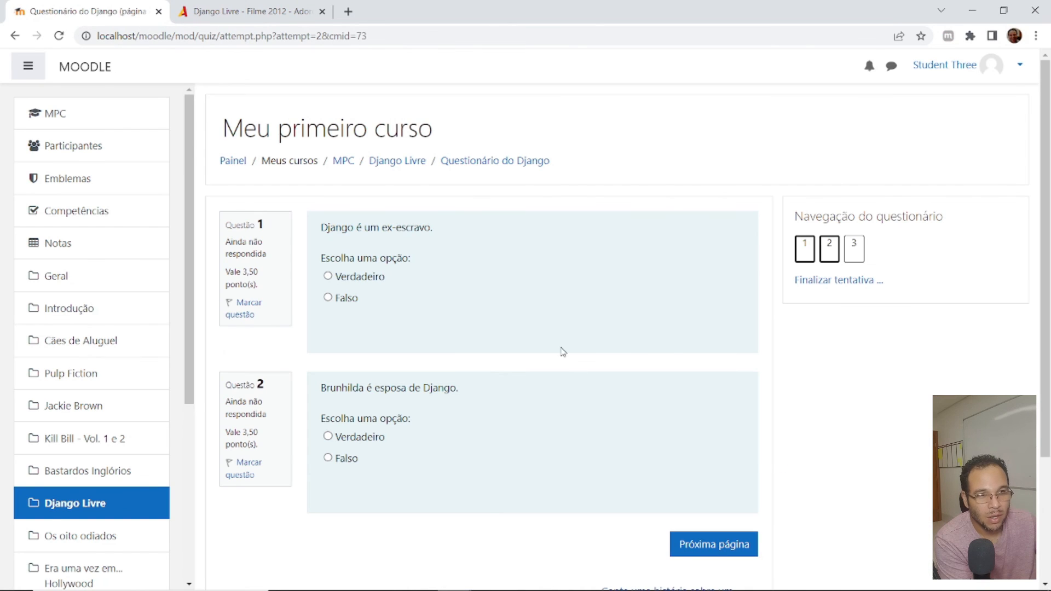
- Compare questions 1 and 2 with the first student's statements noted in Notepad and answer both with Verdadeiro
key(alt+Tab)
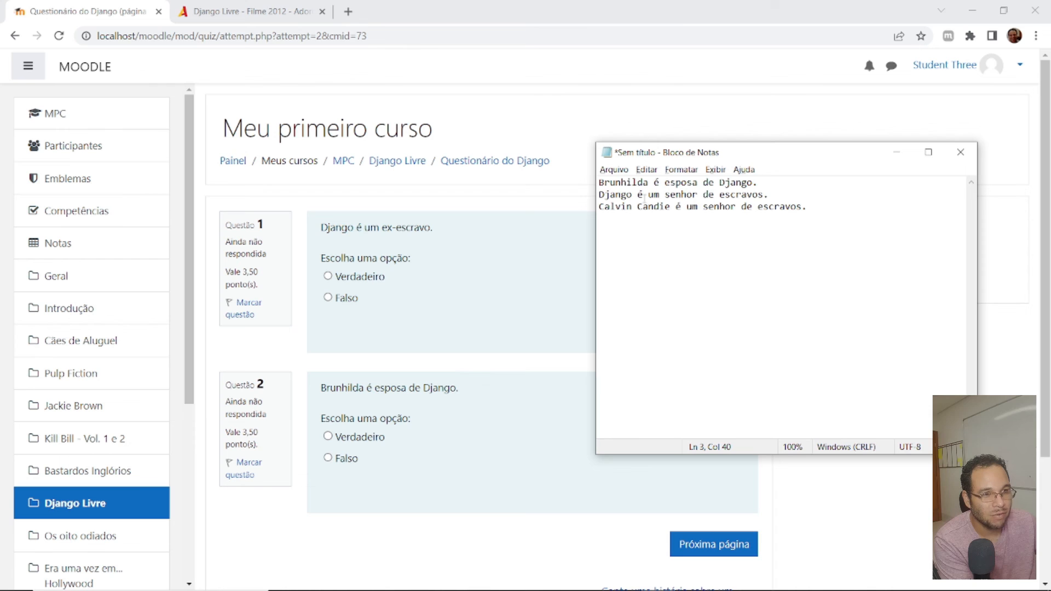
drag(773, 194, 588, 195)
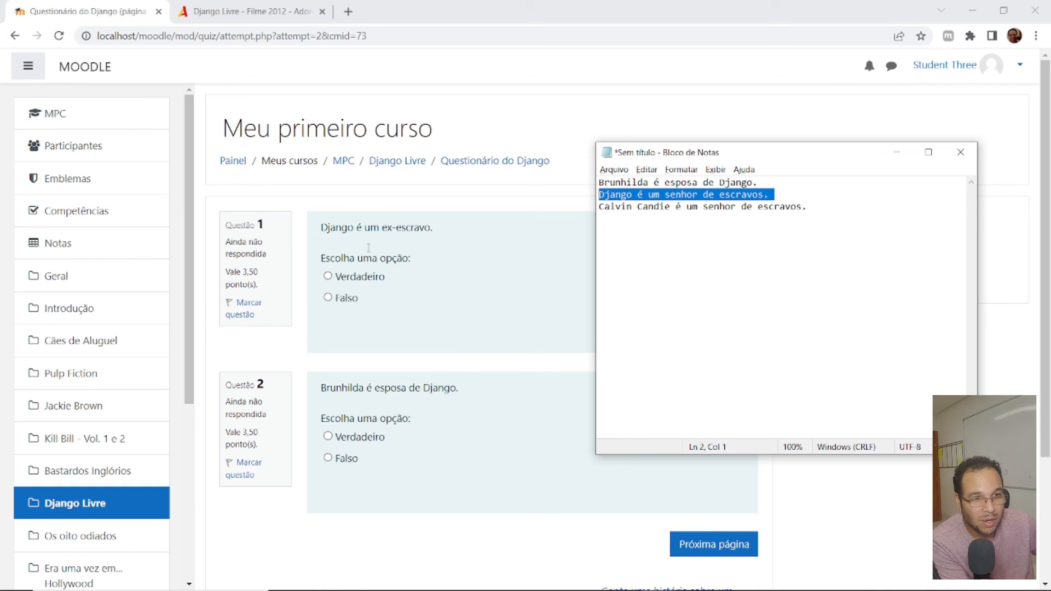
click(329, 276)
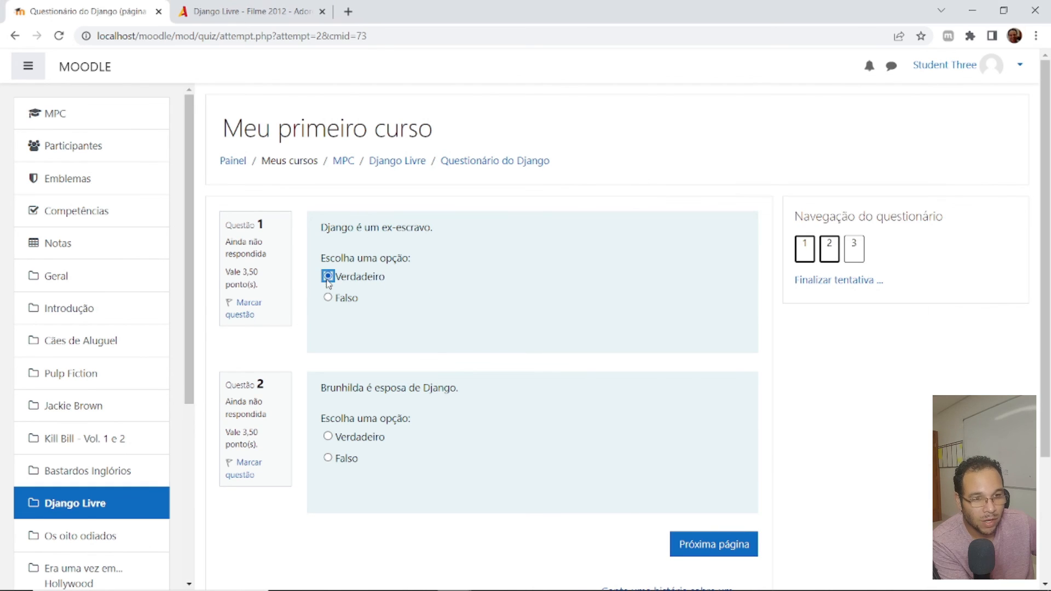
key(alt+Tab)
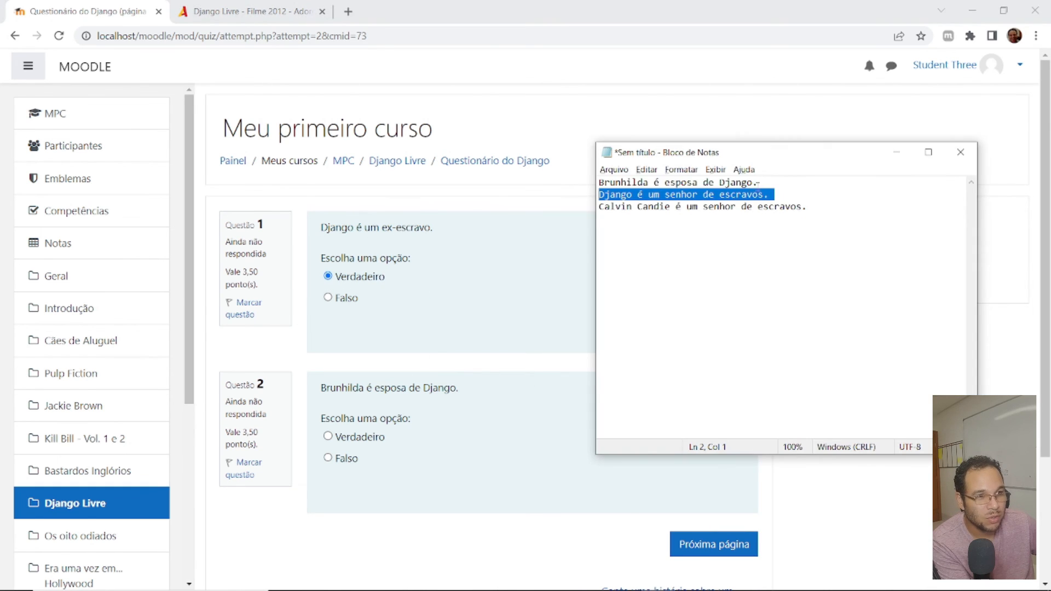
drag(775, 185, 599, 184)
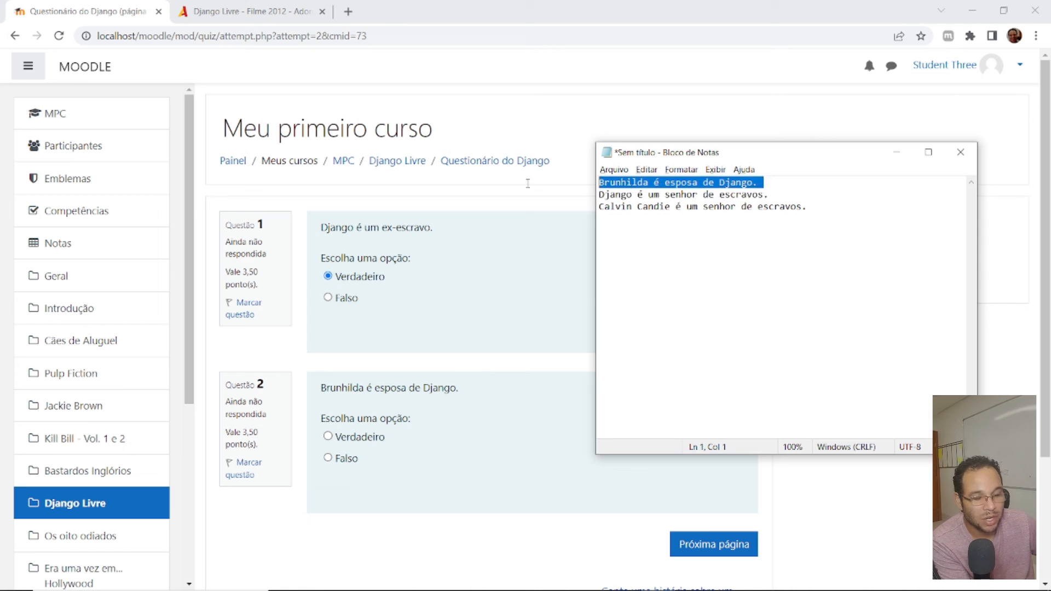
click(329, 436)
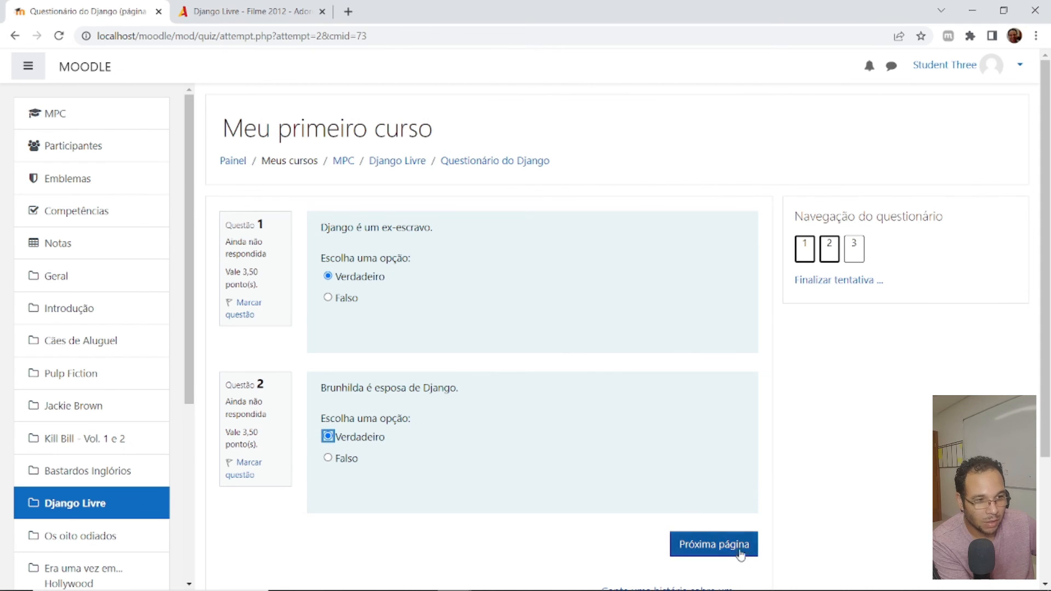
- On the quiz's next page, compare question 3 with the Calvin Candie statement in Notepad and answer it with Falso
click(709, 544)
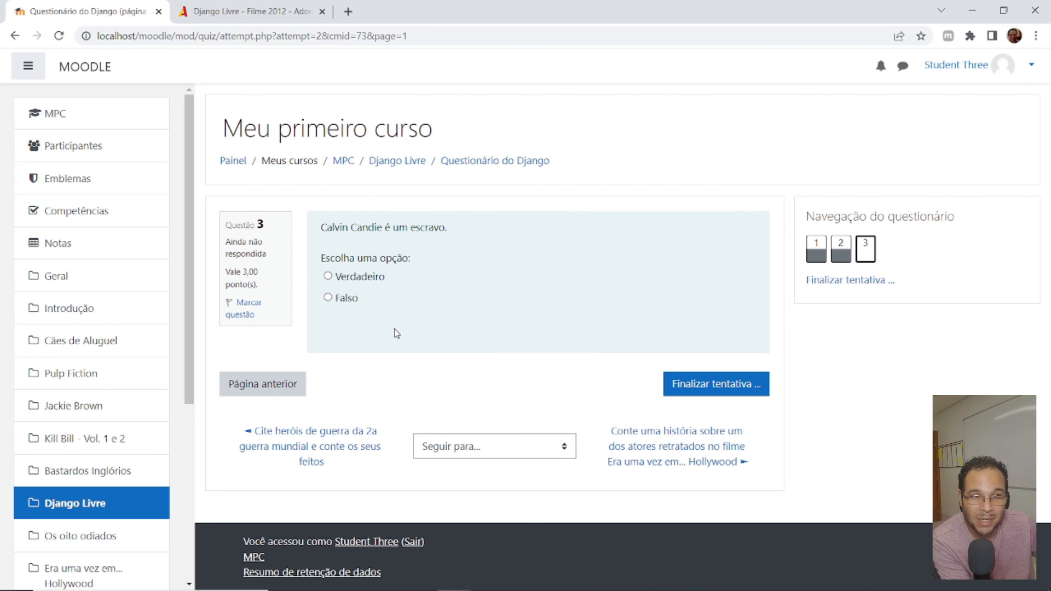
key(alt+Tab)
drag(843, 208, 594, 207)
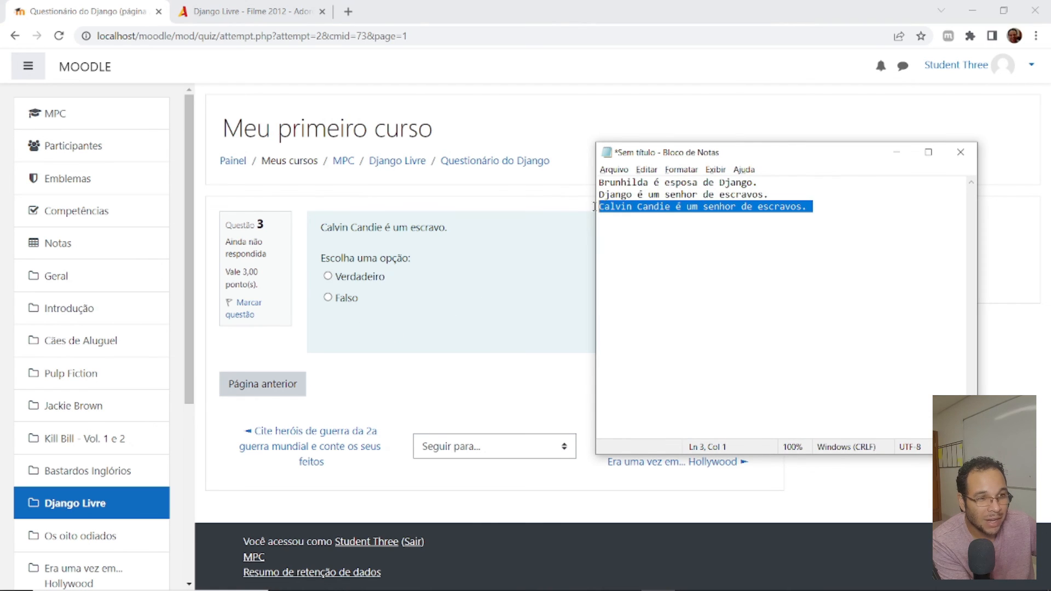
click(706, 208)
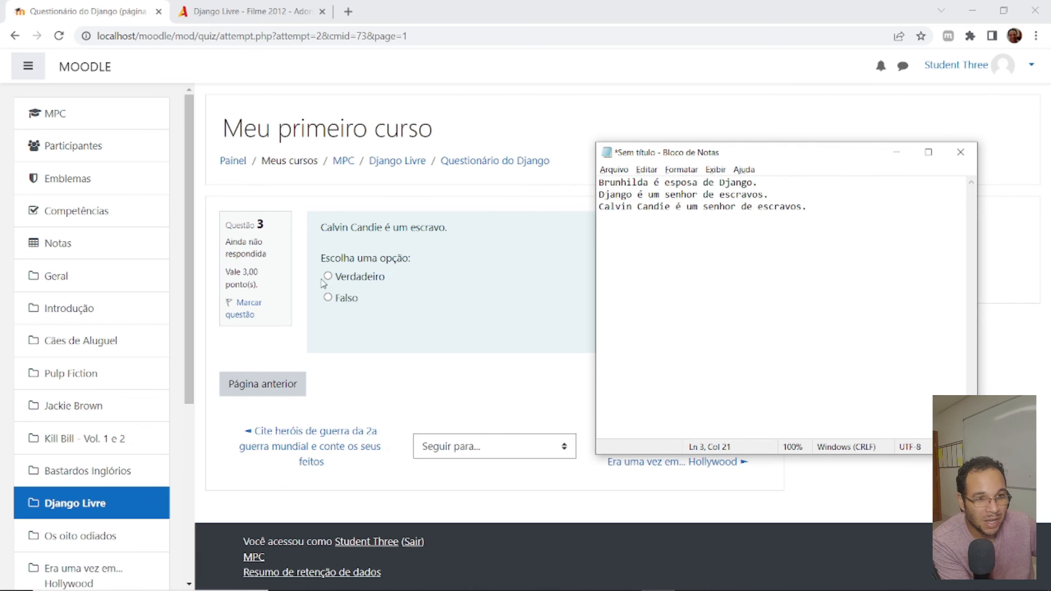
click(330, 297)
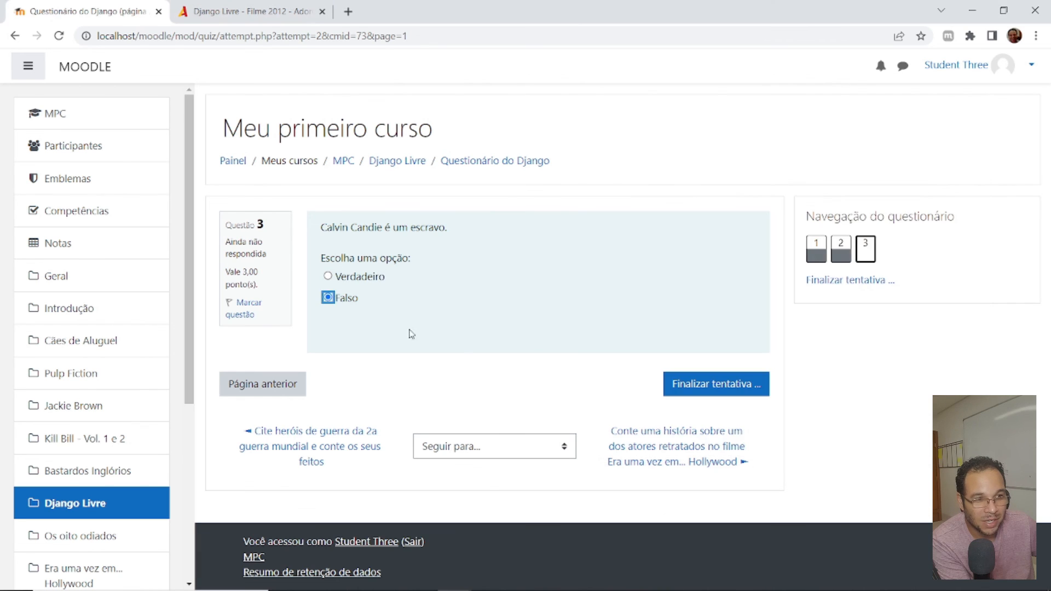
- Finish the attempt, submit all answers with confirmation, and review the graded questions through question 3
click(711, 385)
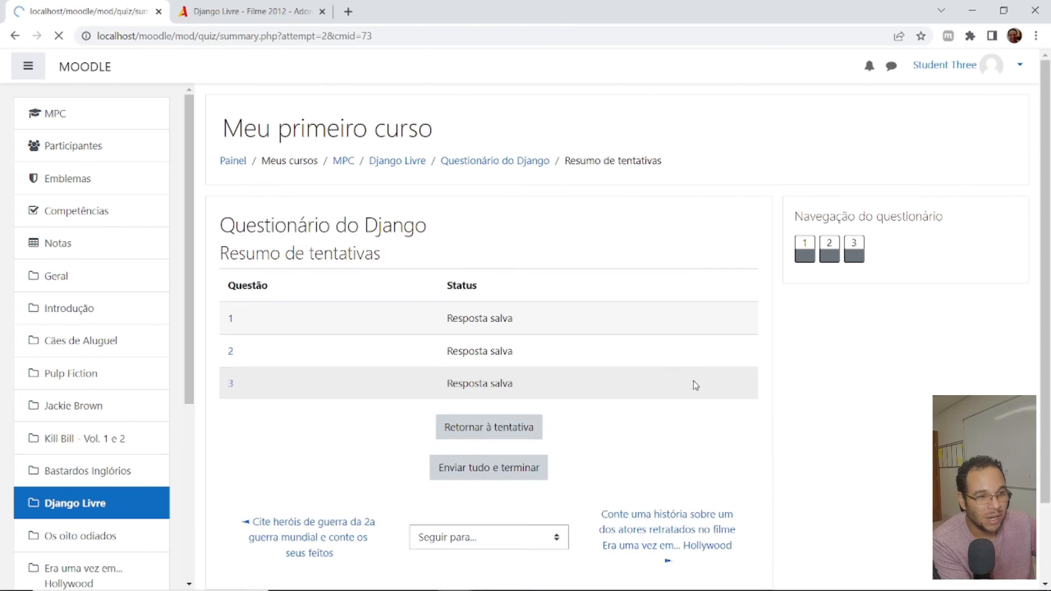
click(490, 470)
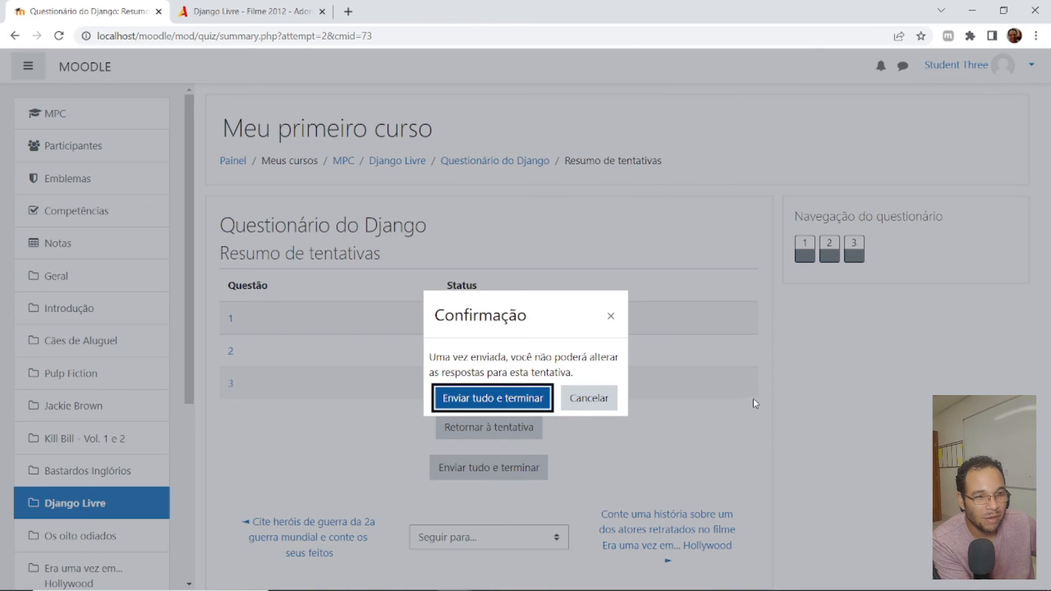
click(536, 402)
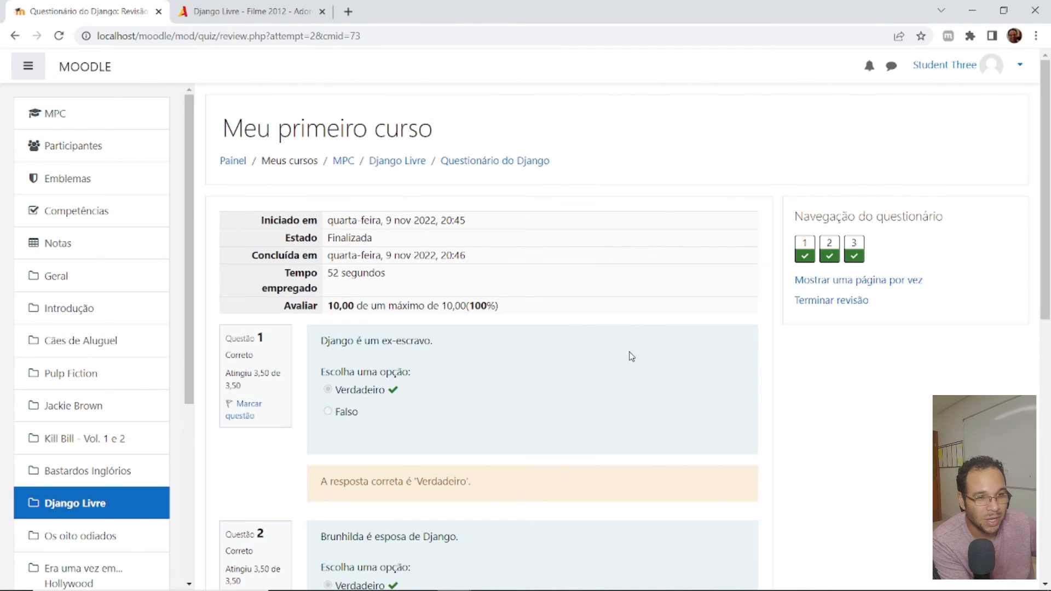
scroll(367, 322, down, 10)
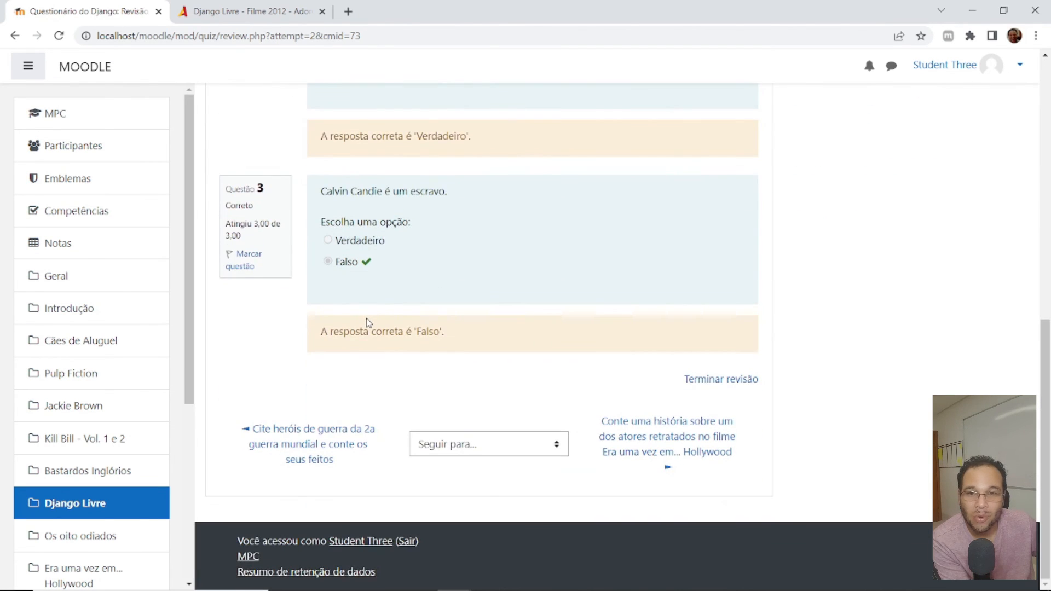